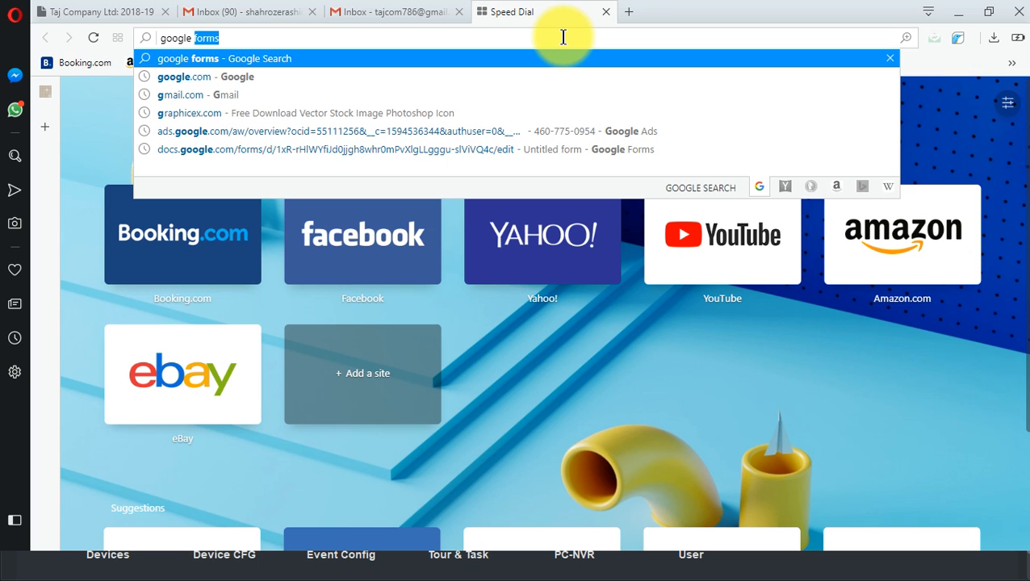
- Search for Google Forms, open it and start a new blank form
{"action": "key", "text": "Return"}
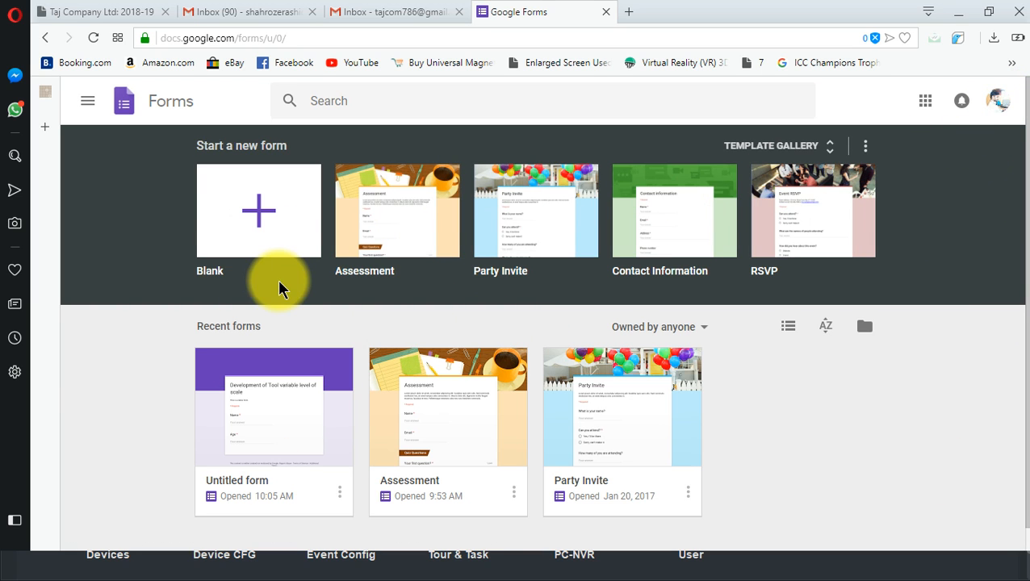
{"action": "left_click", "coordinate": [259, 216]}
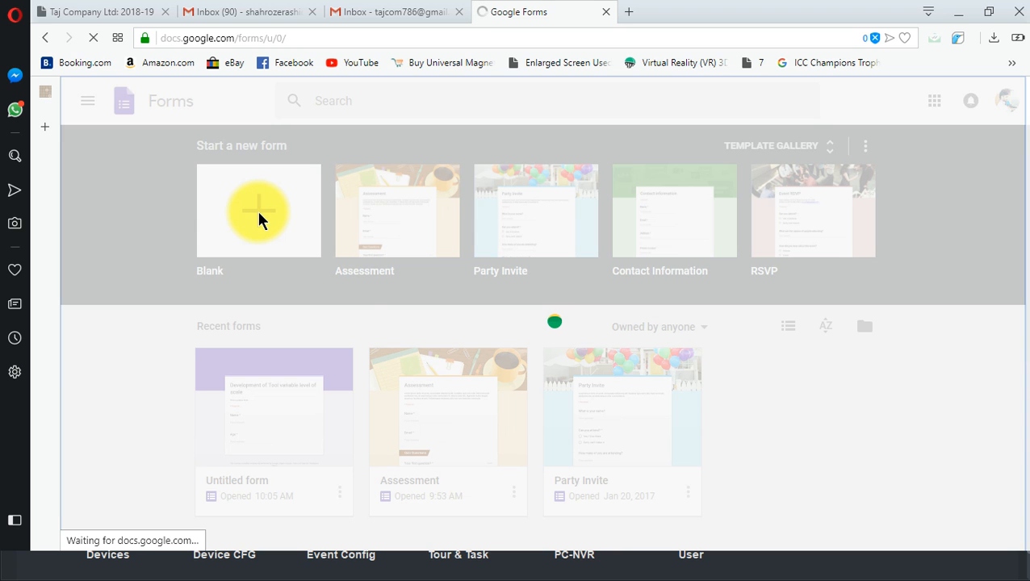
- Switch to the SmartPSS window and minimize it, returning to the new form in the browser
{"action": "key", "text": "alt+Tab"}
{"action": "key", "text": "alt+Tab"}
{"action": "key", "text": "alt+Tab"}
{"action": "key", "text": "alt+Tab"}
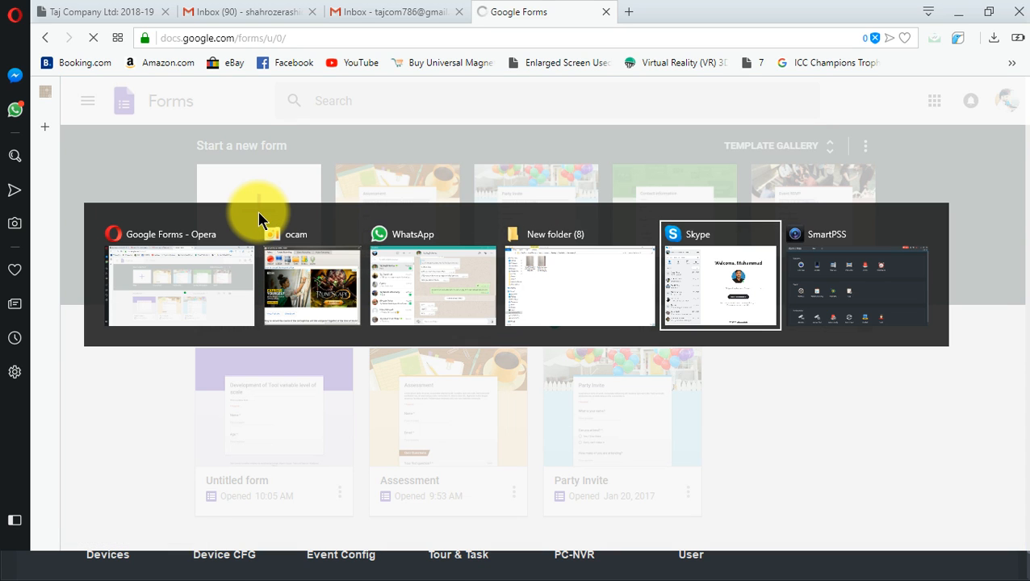
{"action": "key", "text": "alt+Tab"}
{"action": "left_click", "coordinate": [984, 15]}
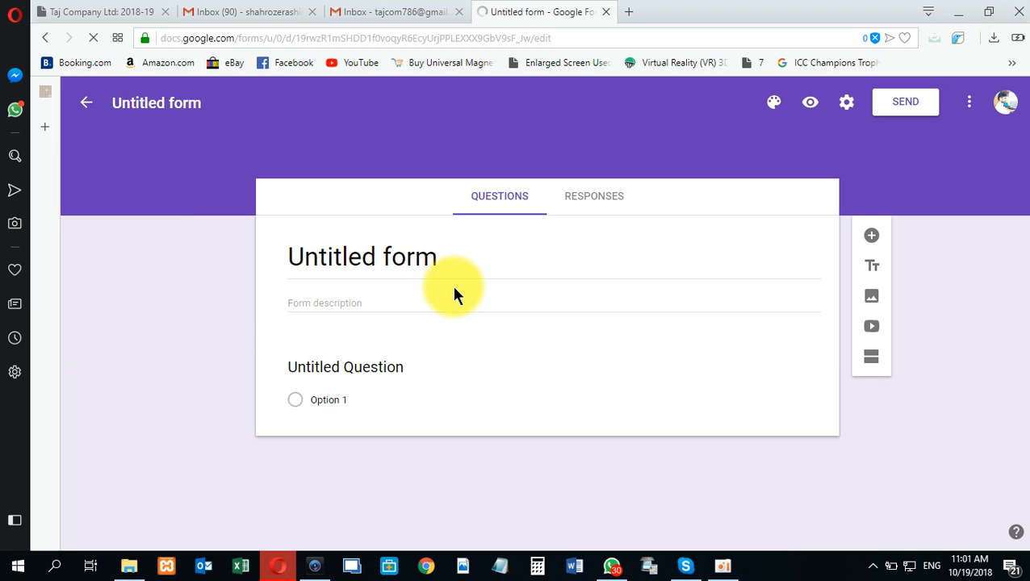
- Title the form "Development of Tool variable level of scale"
{"action": "left_click", "coordinate": [376, 244]}
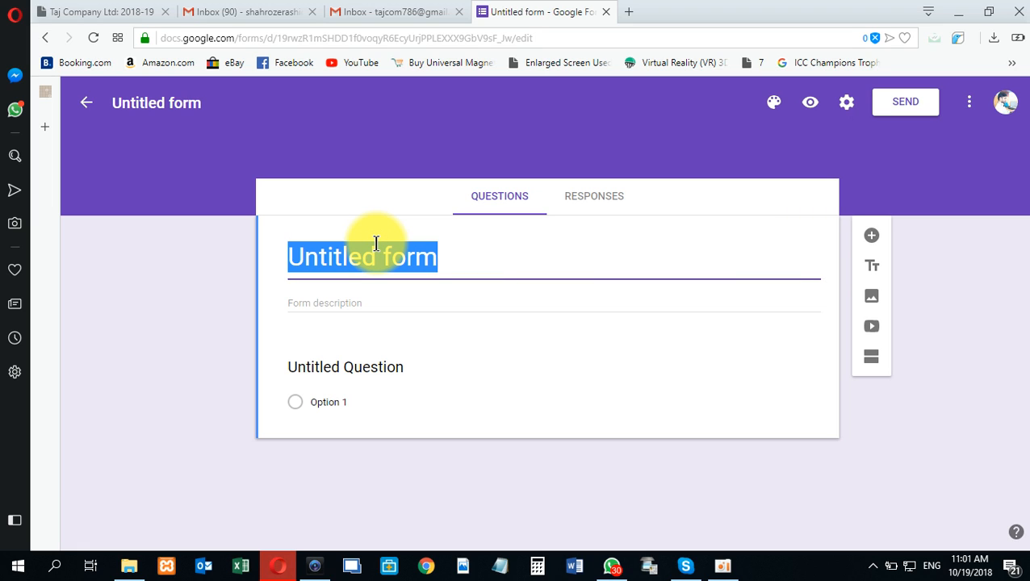
{"action": "type", "text": "D"}
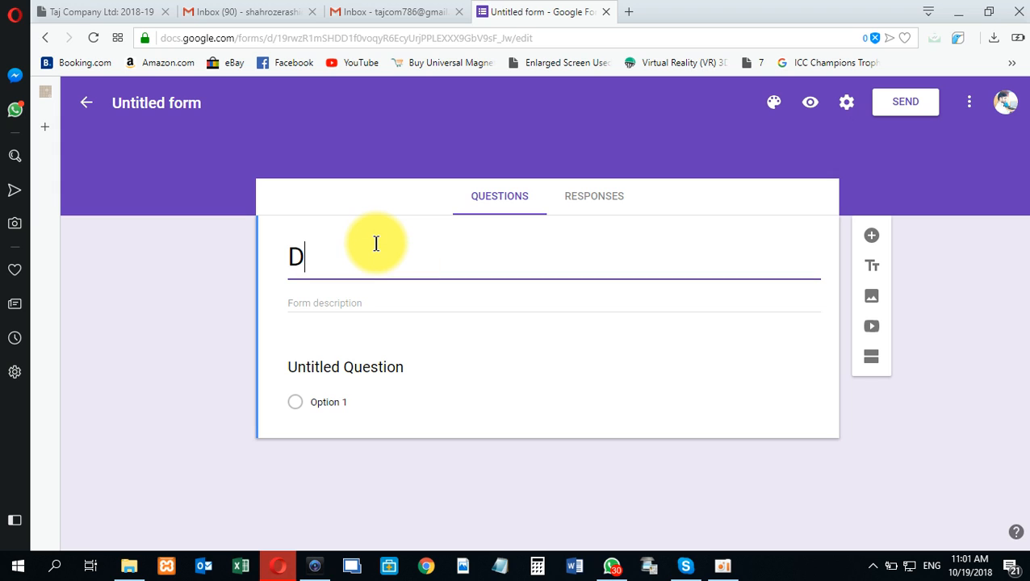
{"action": "type", "text": "evelopme"}
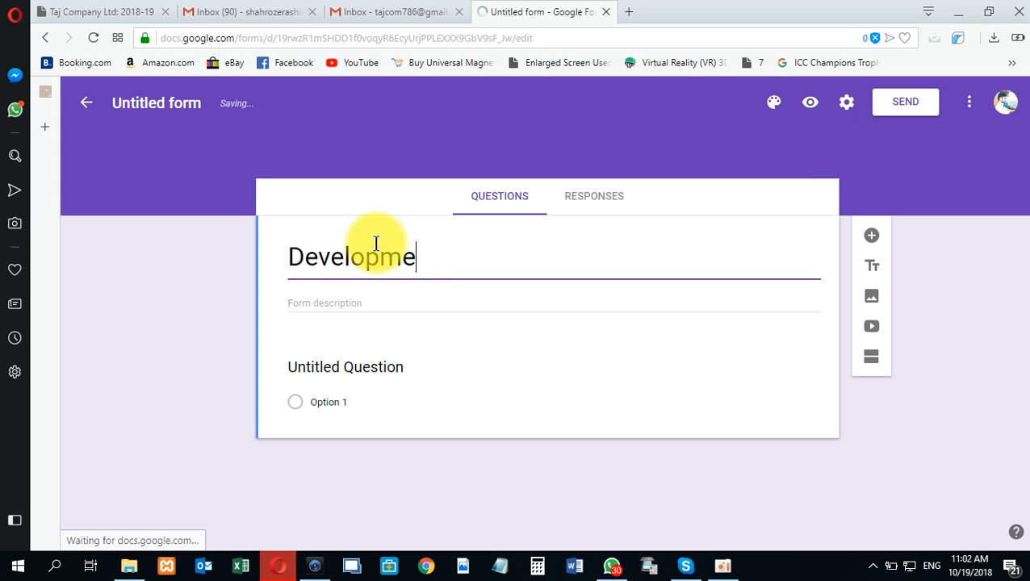
{"action": "type", "text": "nt of T"}
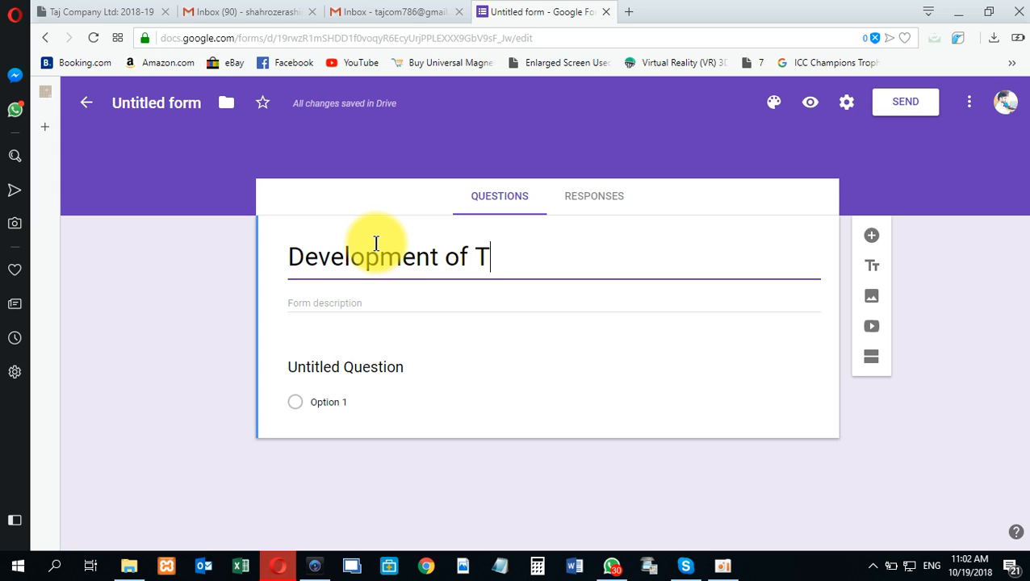
{"action": "type", "text": "ool variab"}
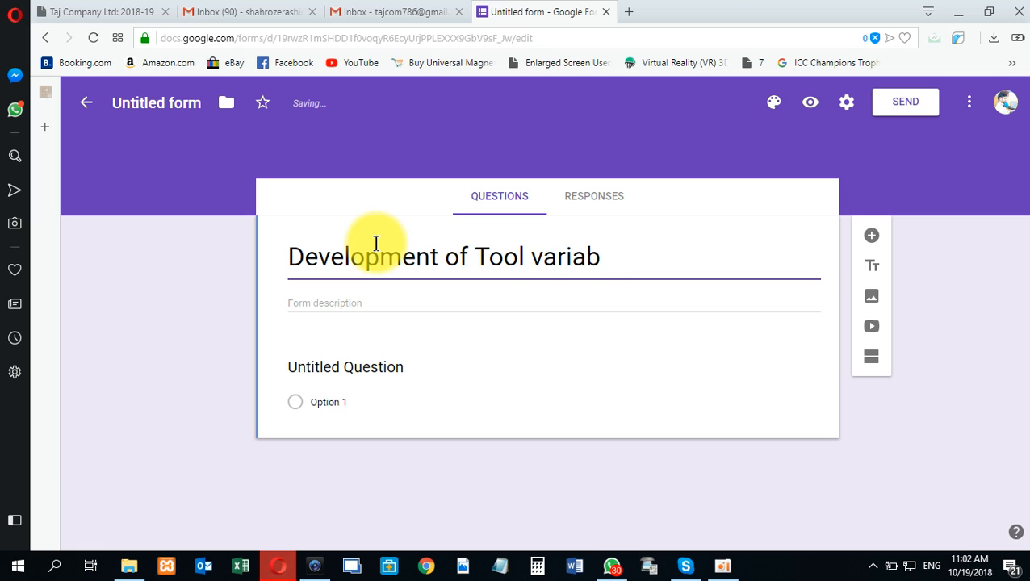
{"action": "type", "text": "le lev"}
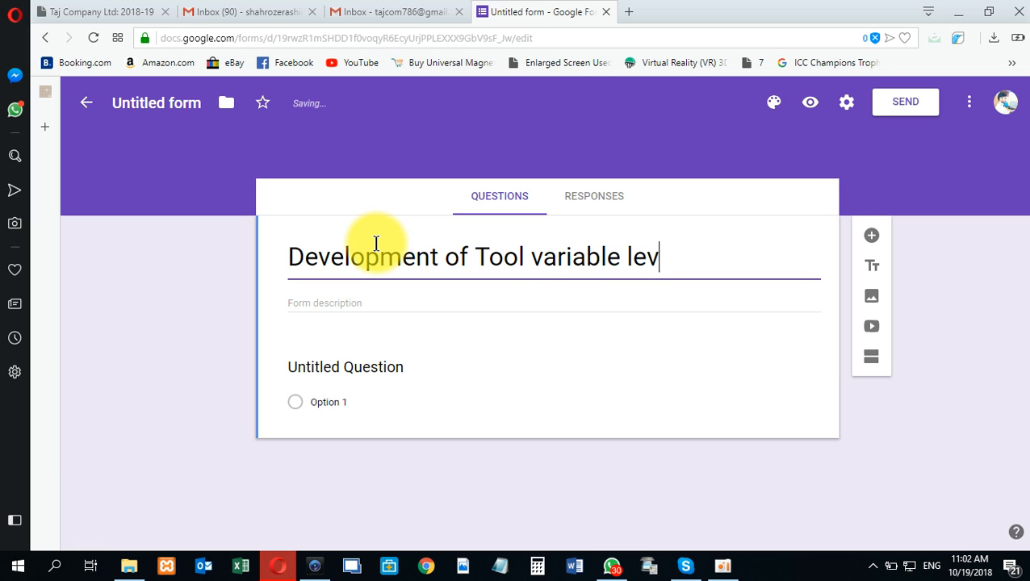
{"action": "type", "text": "el of scale"}
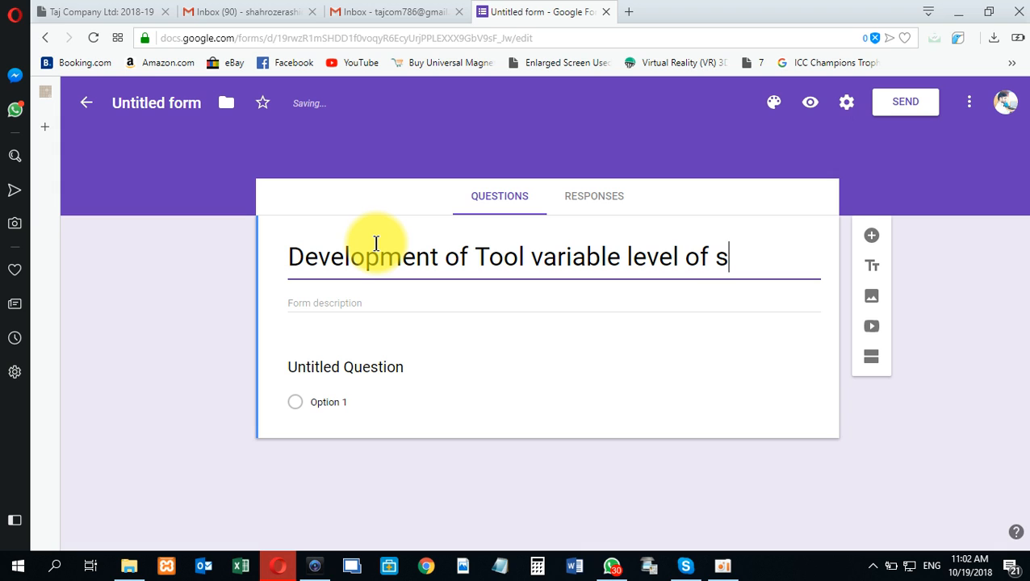
- Copy the form title into the form description
{"action": "key", "text": "ctrl+a"}
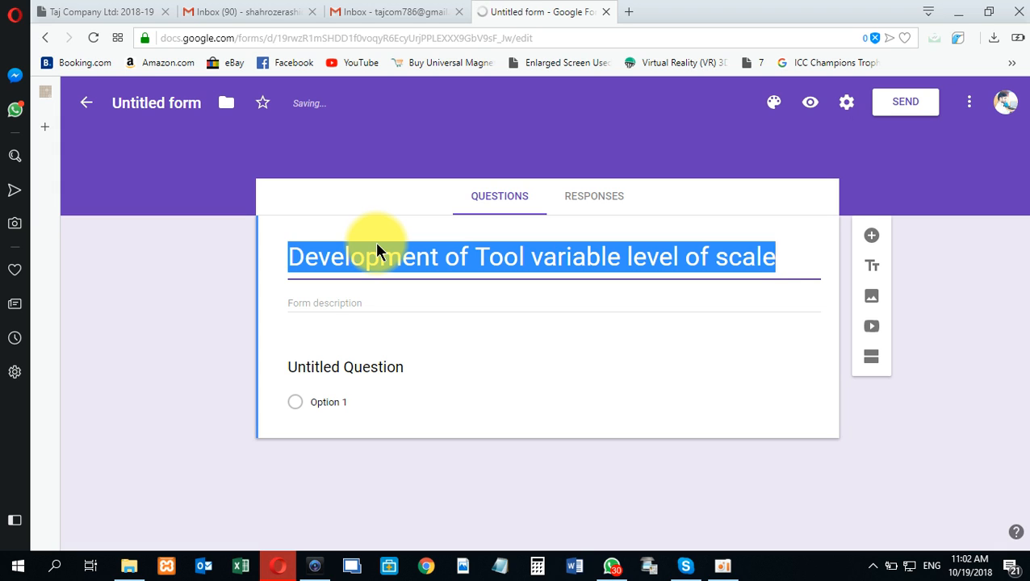
{"action": "key", "text": "ctrl+c"}
{"action": "key", "text": "Tab"}
{"action": "key", "text": "ctrl+v"}
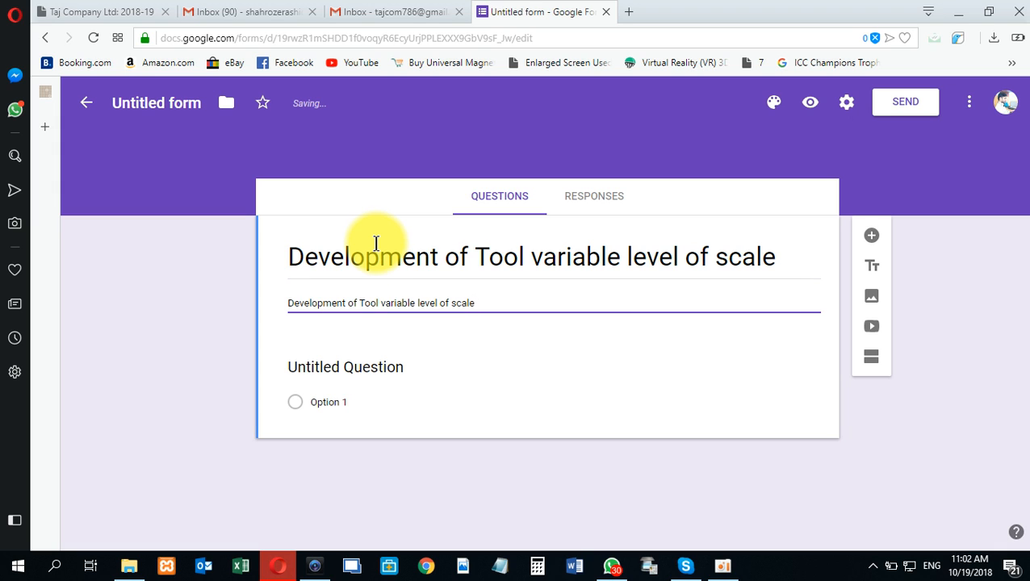
- Turn the untitled question into a required short answer question titled "Name"
{"action": "left_click", "coordinate": [335, 377]}
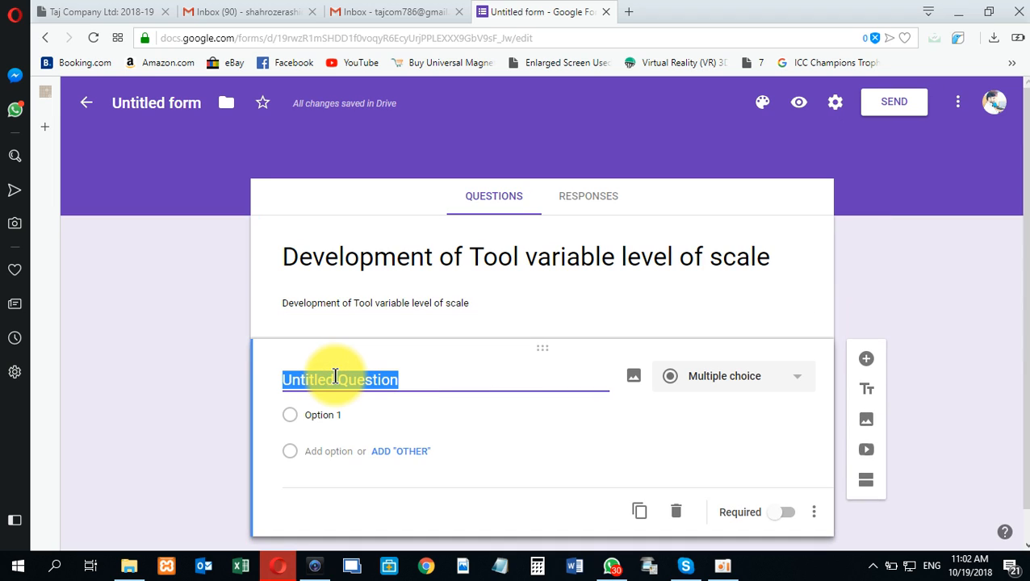
{"action": "type", "text": "Name"}
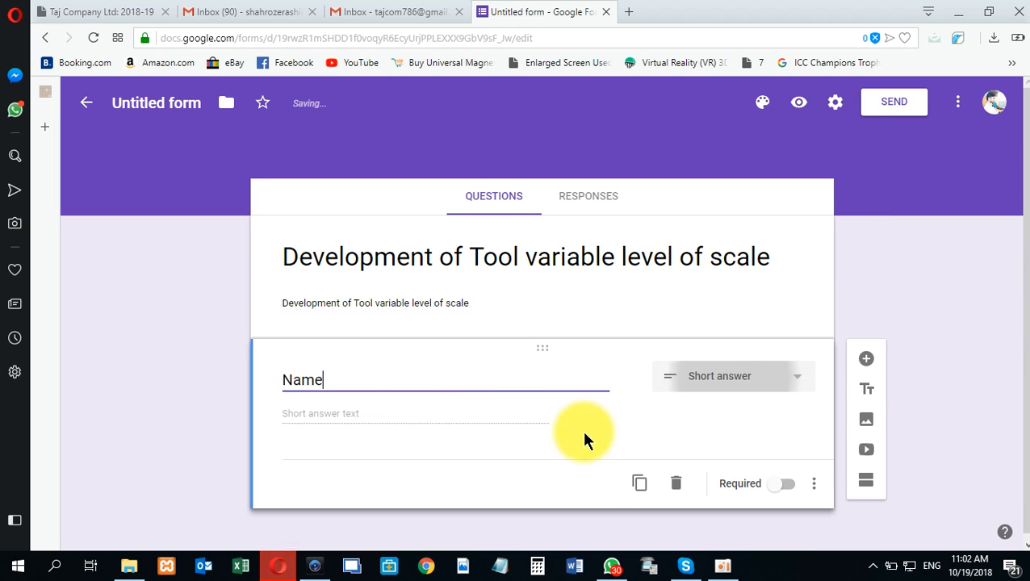
{"action": "left_click", "coordinate": [718, 382]}
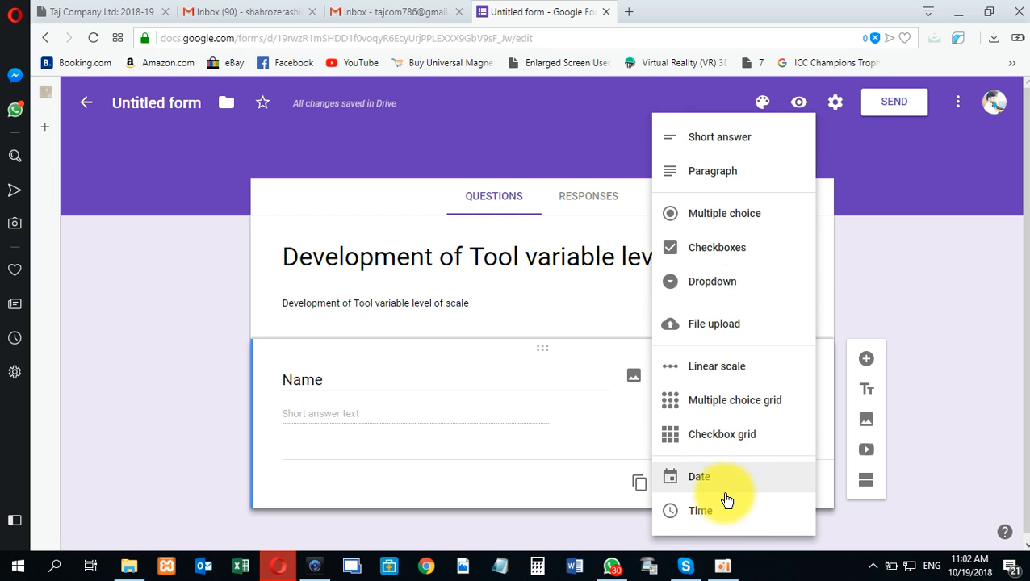
{"action": "left_click", "coordinate": [730, 152]}
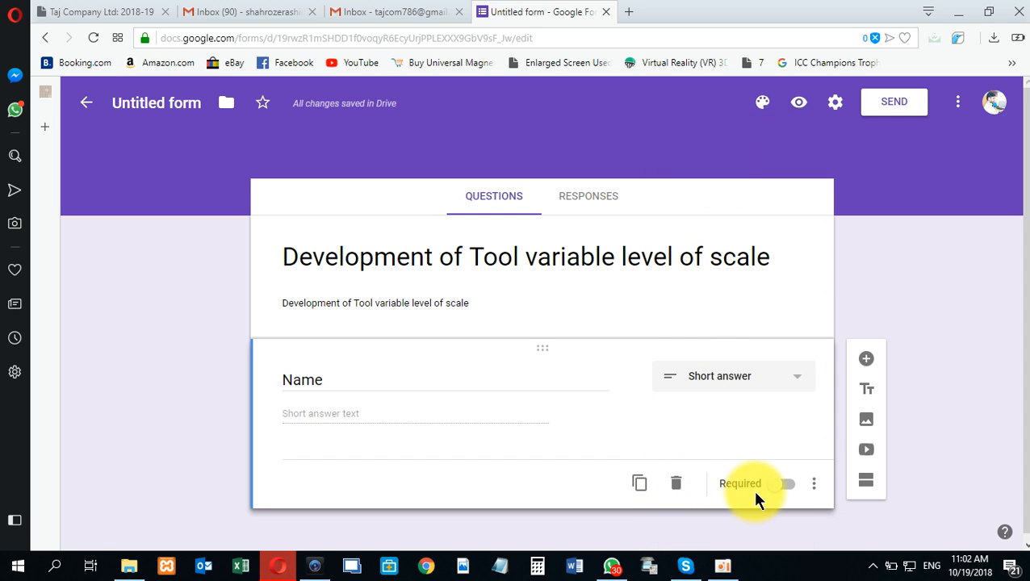
{"action": "left_click", "coordinate": [787, 487]}
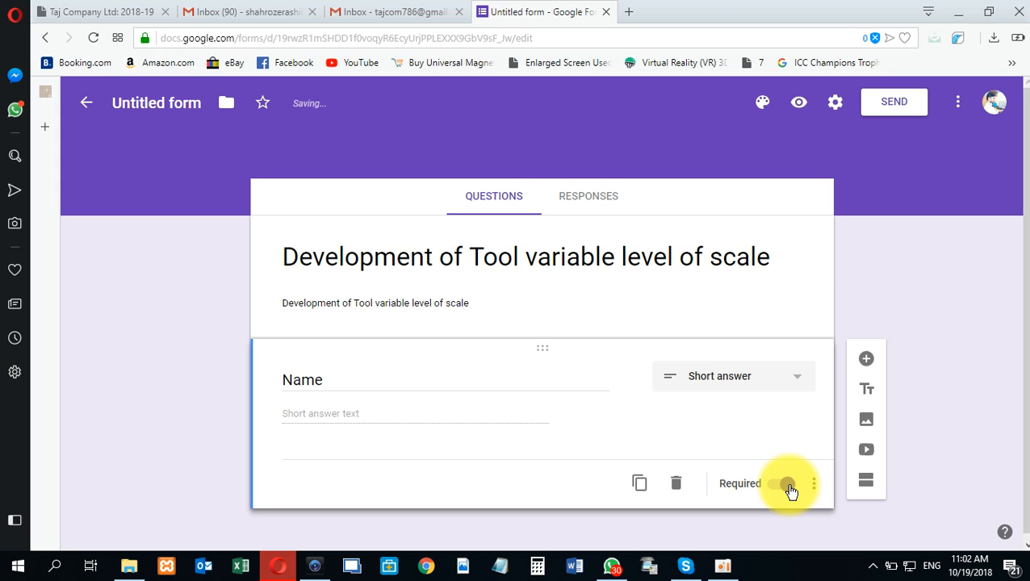
- Add a required short answer question titled "Age" below the Name question
{"action": "left_click", "coordinate": [867, 361]}
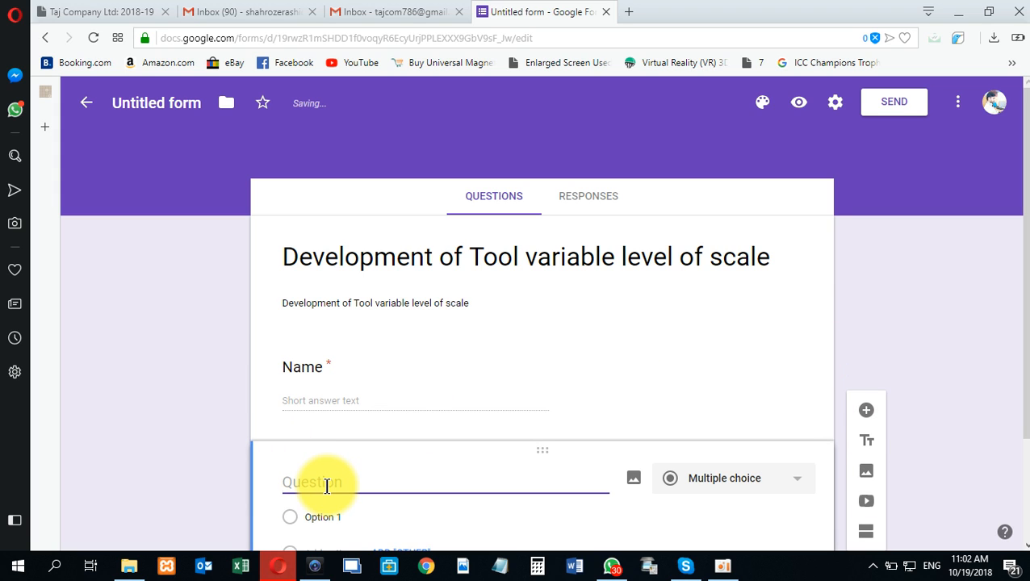
{"action": "type", "text": "Age"}
{"action": "scroll", "coordinate": [356, 471], "scroll_direction": "down", "scroll_amount": 2}
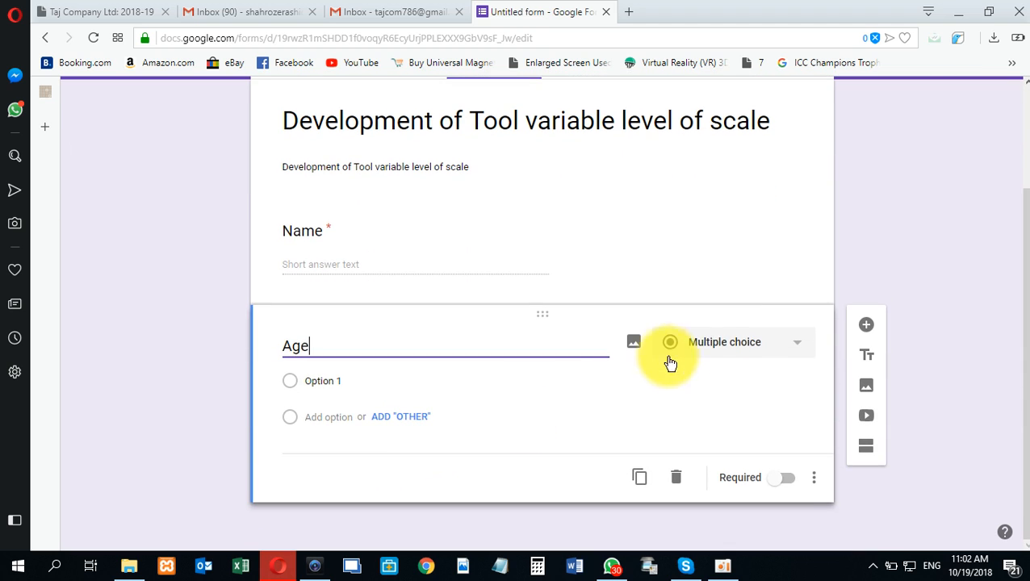
{"action": "left_click", "coordinate": [708, 348]}
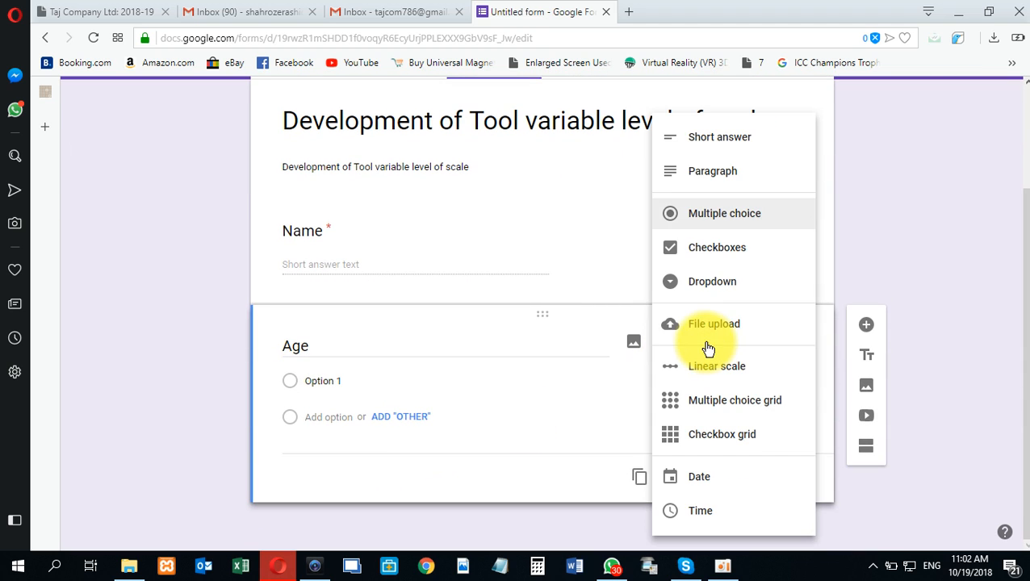
{"action": "left_click", "coordinate": [721, 145]}
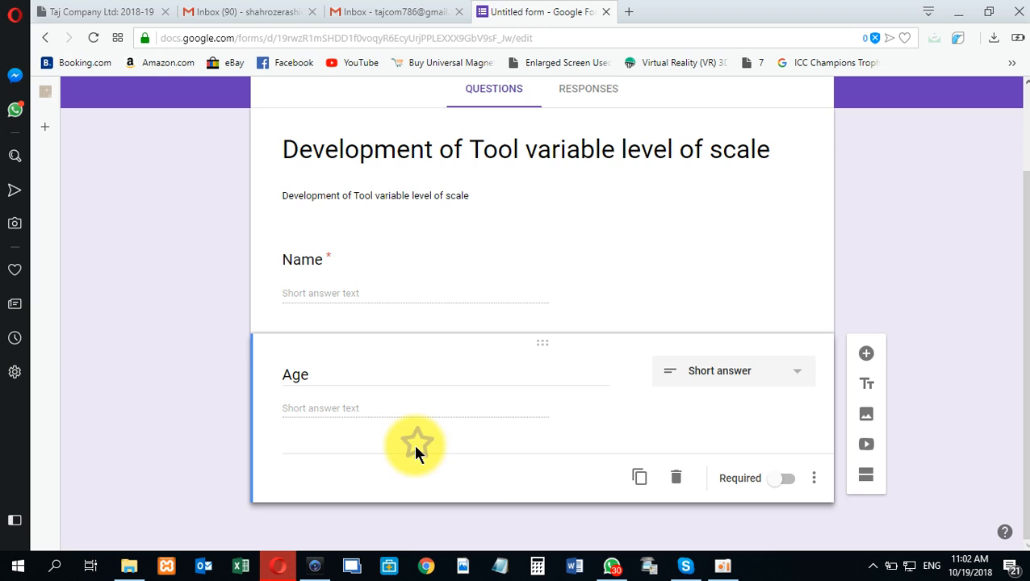
{"action": "left_click", "coordinate": [788, 536]}
- Rename the Name question as "Name (N)"
{"action": "left_click", "coordinate": [342, 232]}
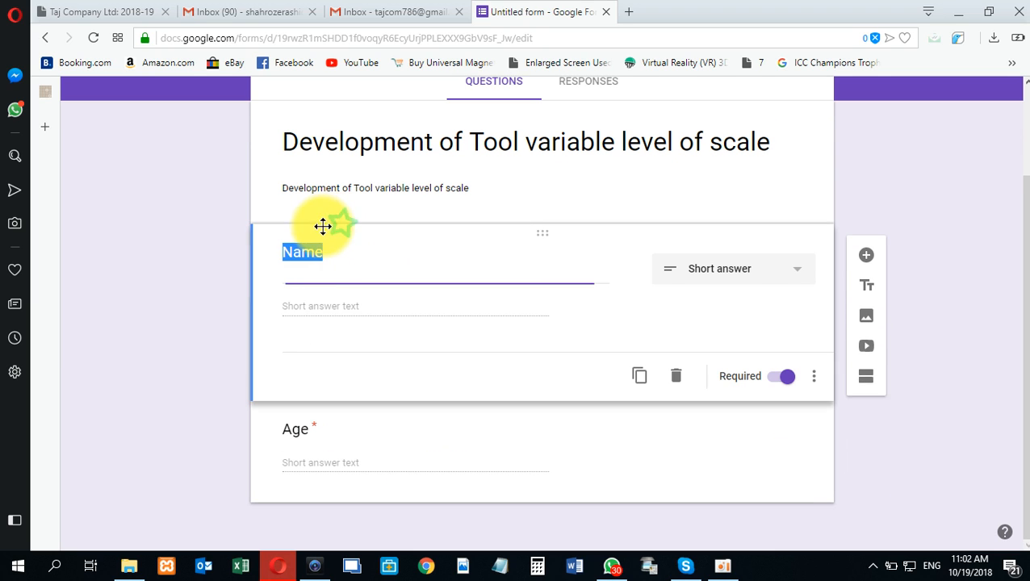
{"action": "left_click", "coordinate": [380, 265]}
{"action": "type", "text": "(N"}
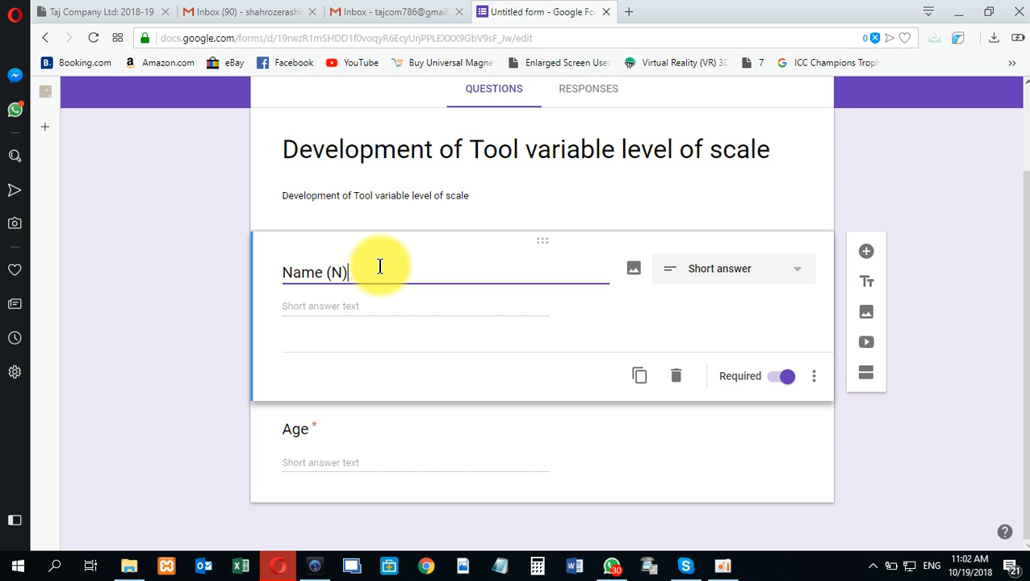
{"action": "left_click", "coordinate": [373, 335]}
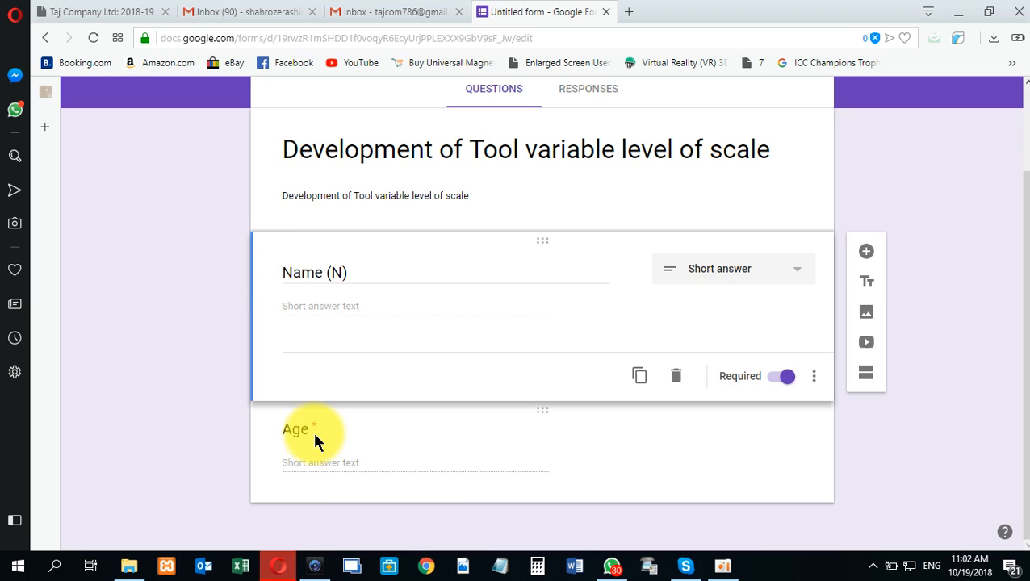
- Rename the Age question as "Age (N)" and remove its number response validation
{"action": "left_click", "coordinate": [315, 436]}
{"action": "left_click", "coordinate": [367, 335]}
{"action": "type", "text": "(N"}
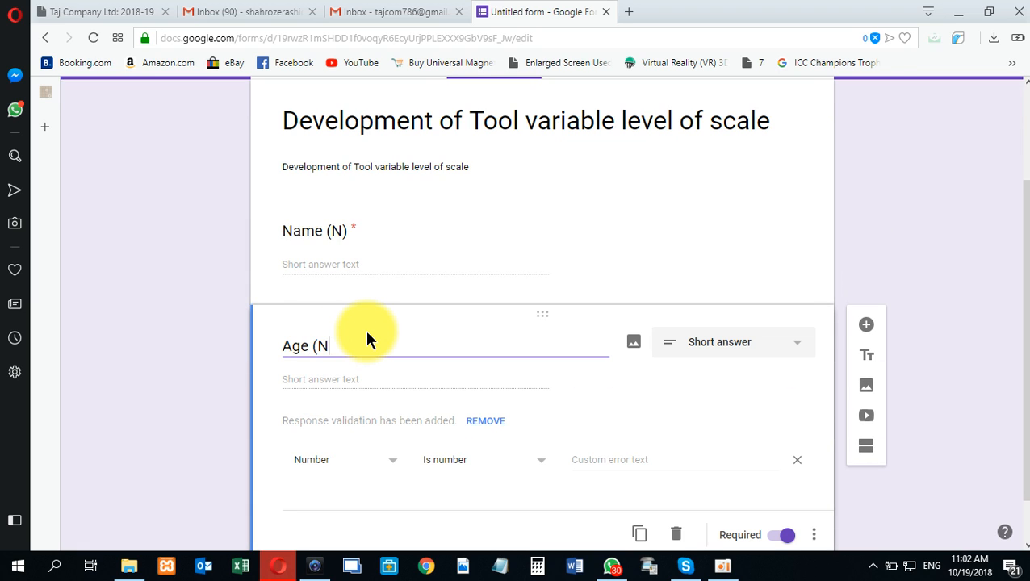
{"action": "type", "text": ")"}
{"action": "left_click", "coordinate": [203, 340]}
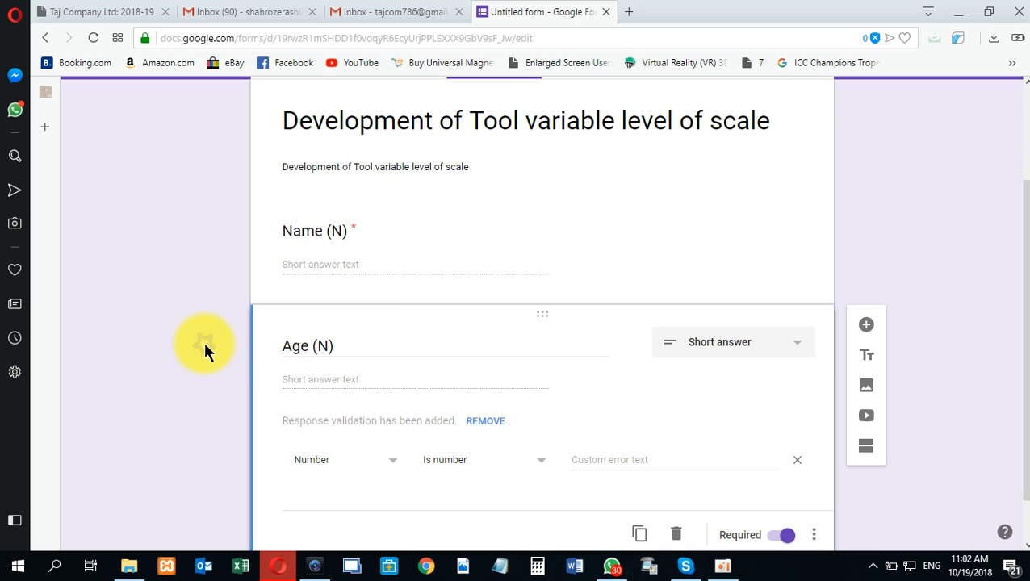
{"action": "scroll", "coordinate": [238, 331], "scroll_direction": "down", "scroll_amount": 1}
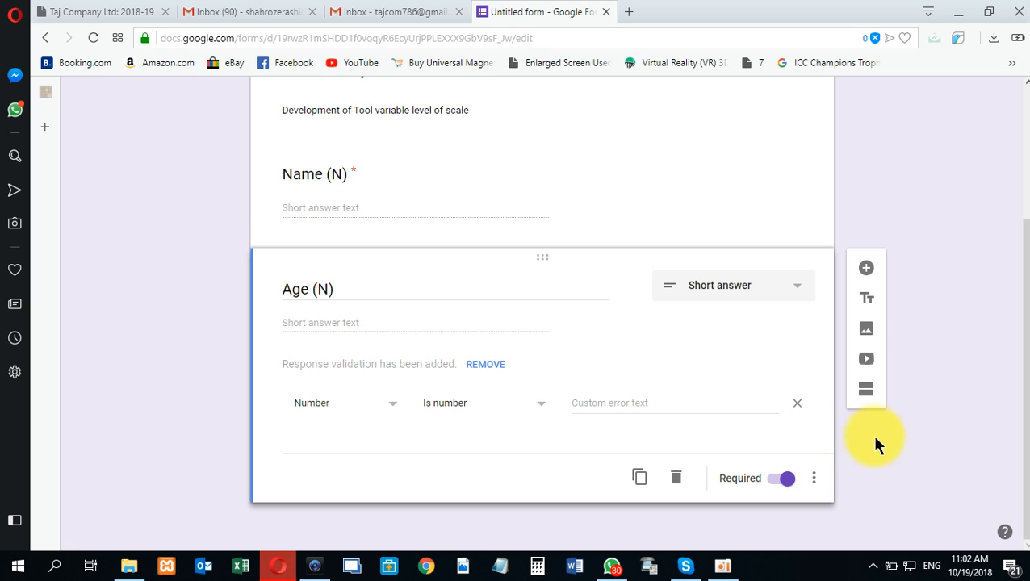
{"action": "left_click", "coordinate": [797, 403]}
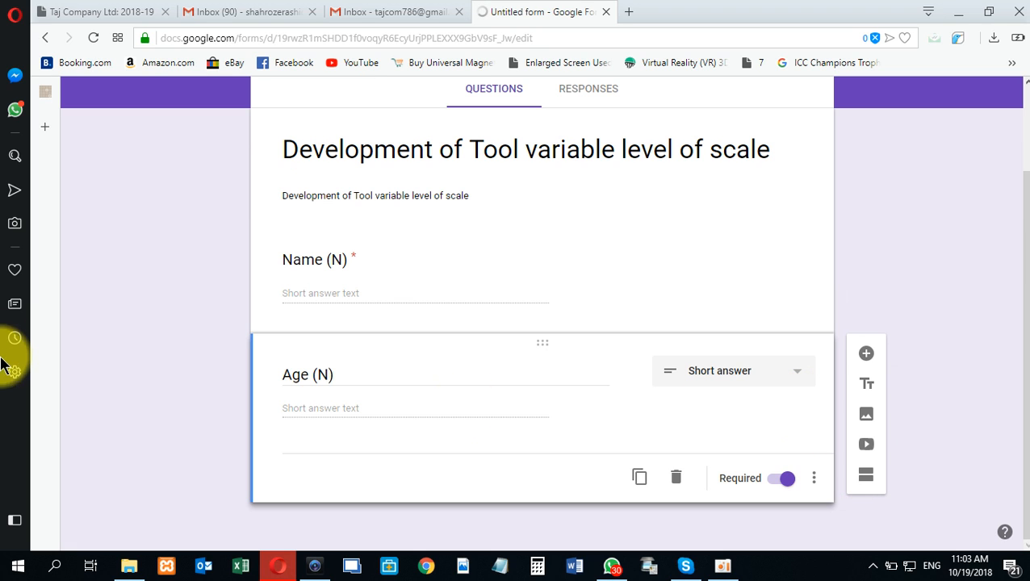
- Add a short answer question titled "Qualifications" below the Age question
{"action": "left_click", "coordinate": [868, 357]}
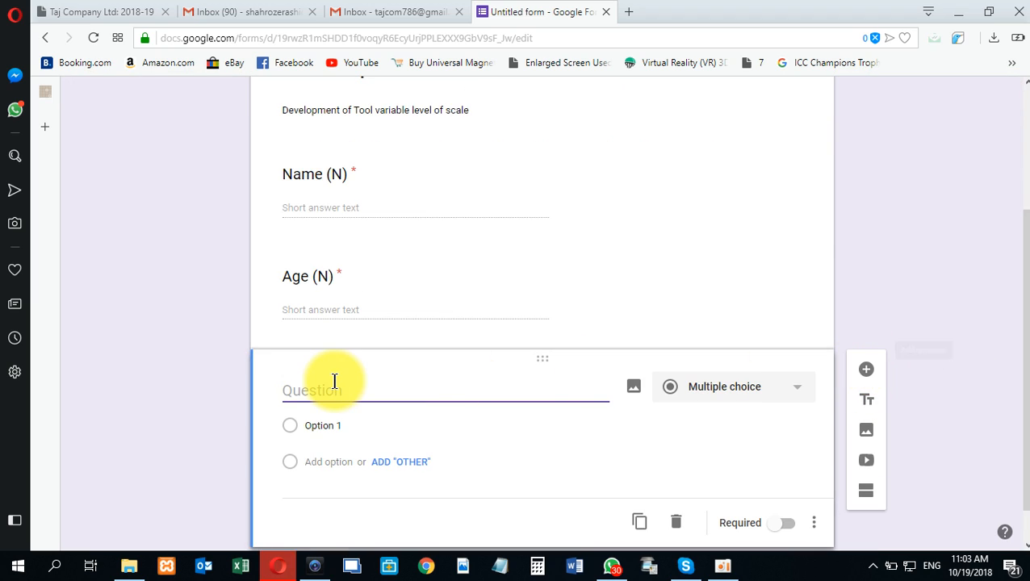
{"action": "type", "text": "Qualifications"}
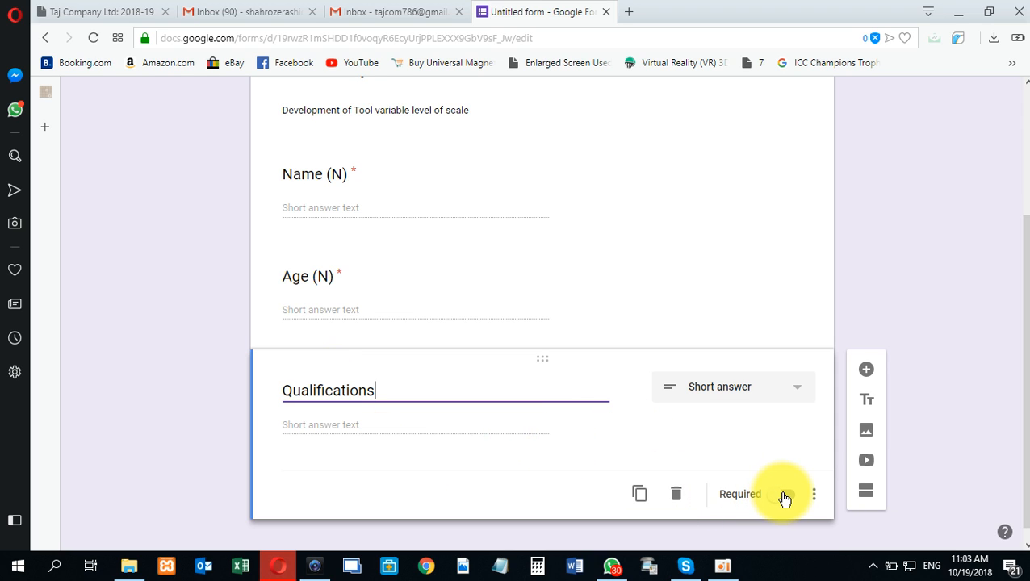
{"action": "left_click", "coordinate": [743, 396]}
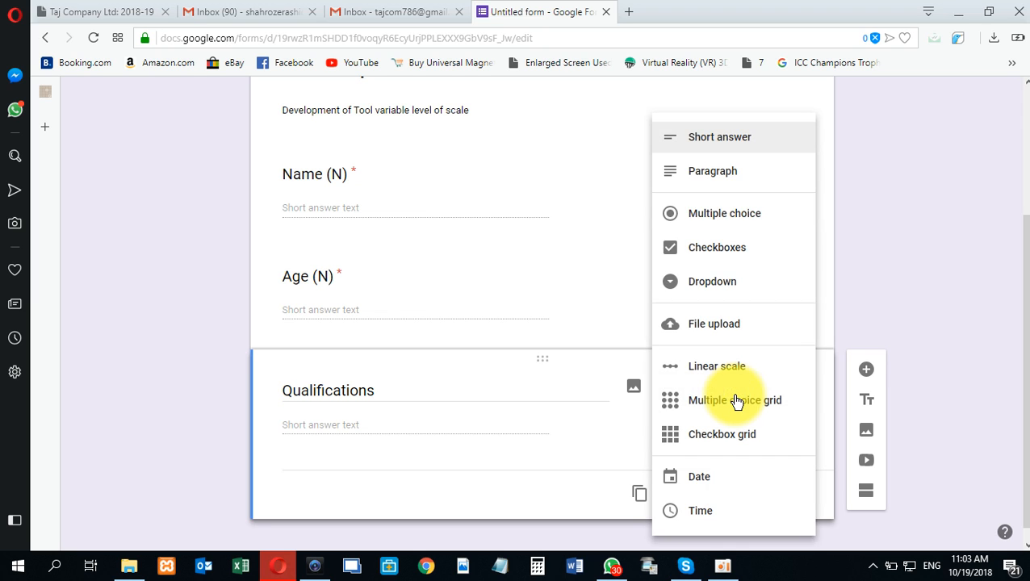
{"action": "left_click", "coordinate": [470, 469]}
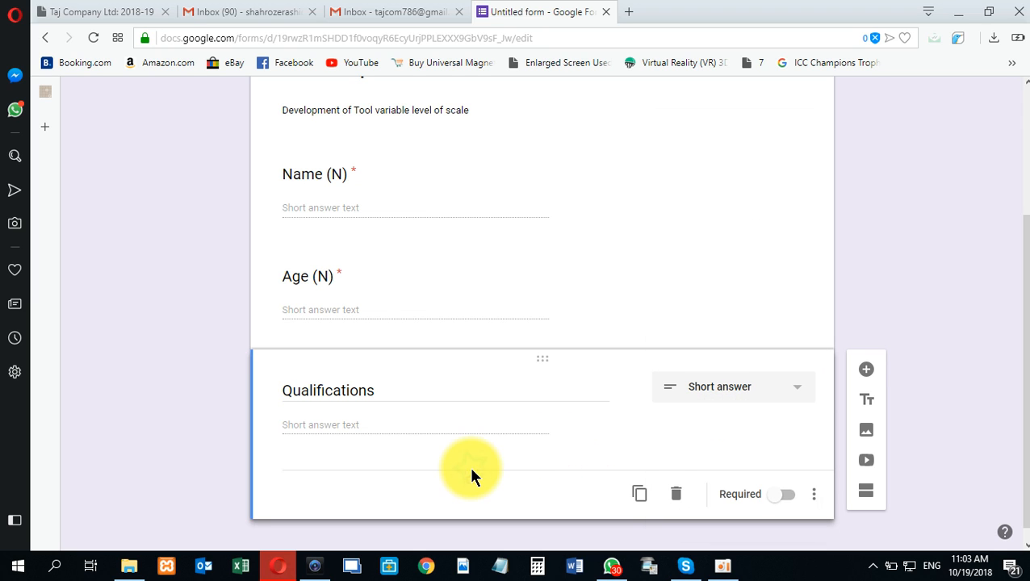
- Add a short answer question titled "Occupation" below the Qualifications question
{"action": "left_click", "coordinate": [862, 373]}
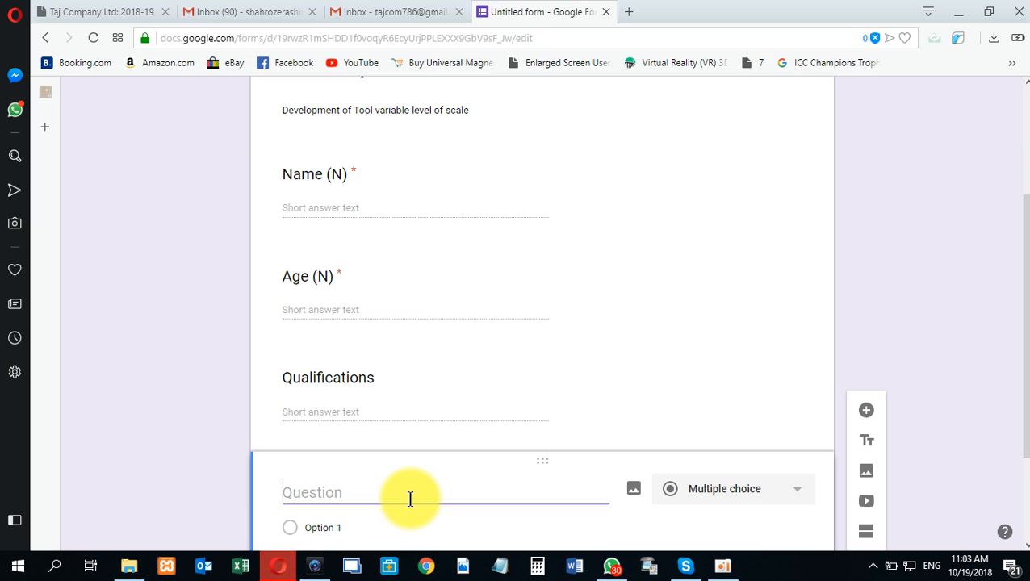
{"action": "type", "text": "Occupation"}
{"action": "key", "text": "Tab"}
{"action": "scroll", "coordinate": [410, 500], "scroll_direction": "down", "scroll_amount": 2}
{"action": "left_click", "coordinate": [694, 342]}
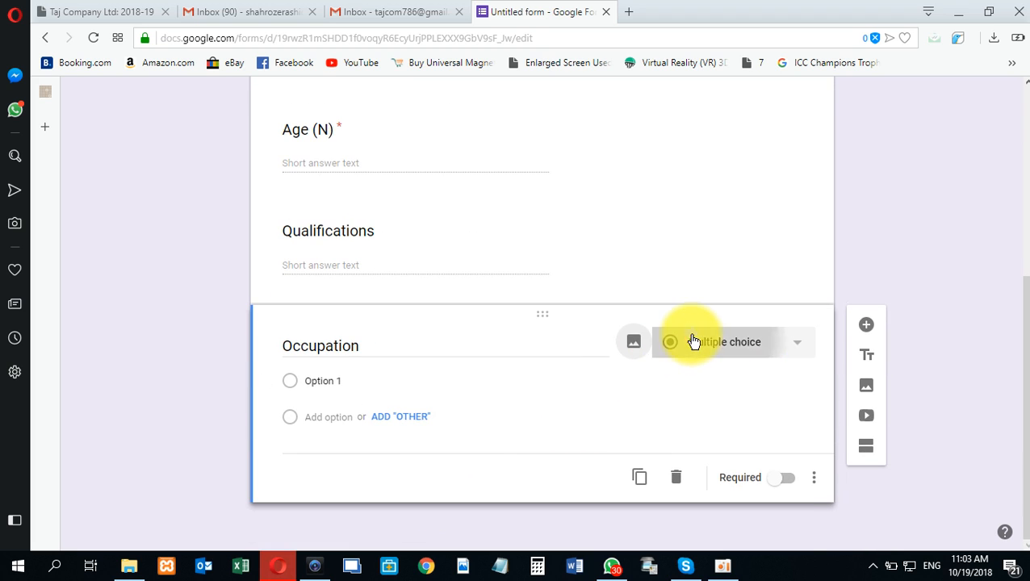
{"action": "left_click", "coordinate": [720, 138]}
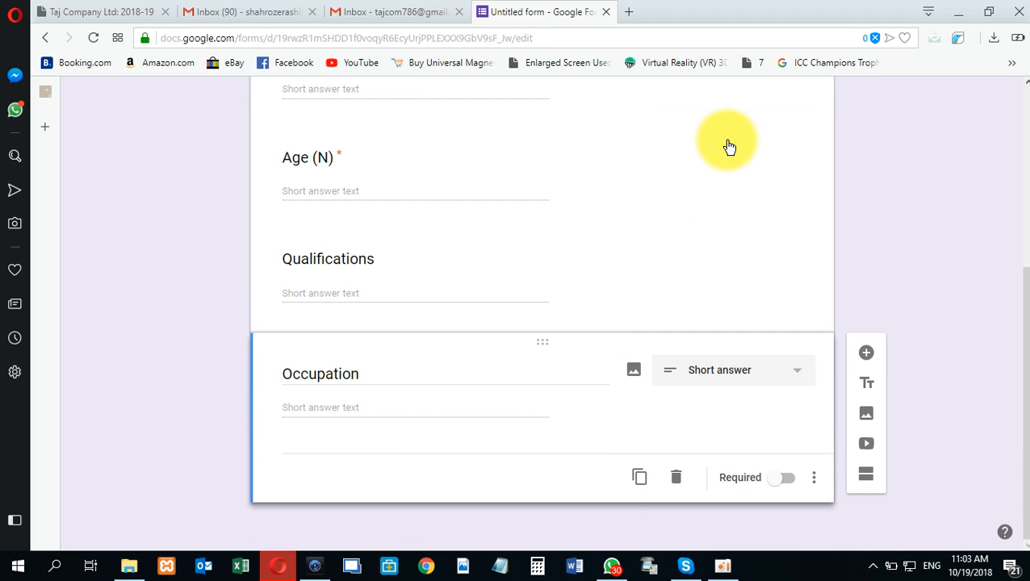
{"action": "left_click", "coordinate": [455, 478]}
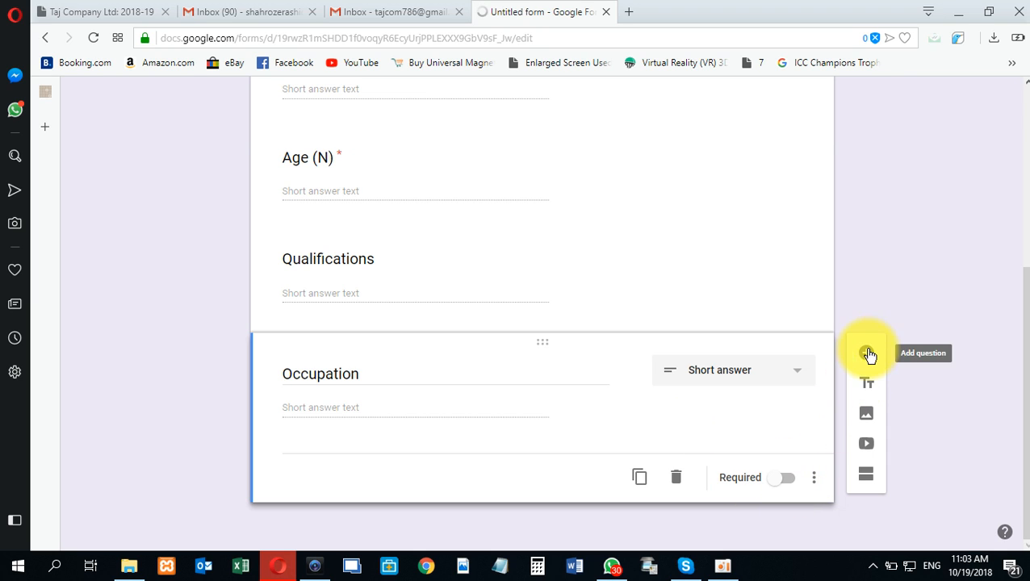
- Rename the Qualifications question as "Qualifications (N)" and the Age question as "Age (R)"
{"action": "left_click", "coordinate": [333, 257]}
{"action": "left_click", "coordinate": [379, 248]}
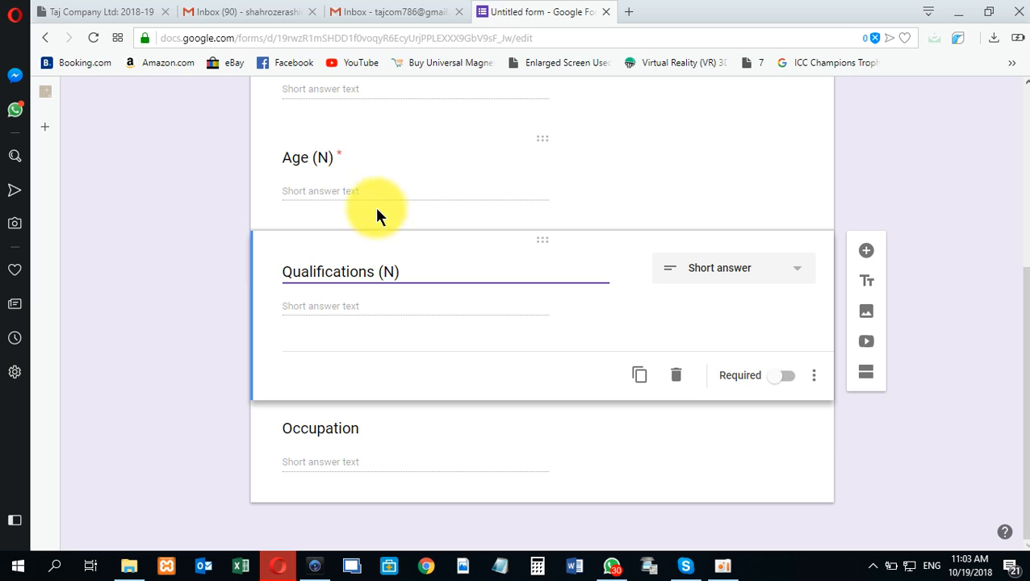
{"action": "left_click", "coordinate": [315, 157]}
{"action": "left_click", "coordinate": [315, 151]}
{"action": "key", "text": "Right"}
{"action": "type", "text": "R"}
{"action": "key", "text": "BackSpace"}
{"action": "key", "text": "BackSpace"}
{"action": "type", "text": "R"}
- Rename the Occupation question as "Occupation (N)"
{"action": "left_click", "coordinate": [289, 429]}
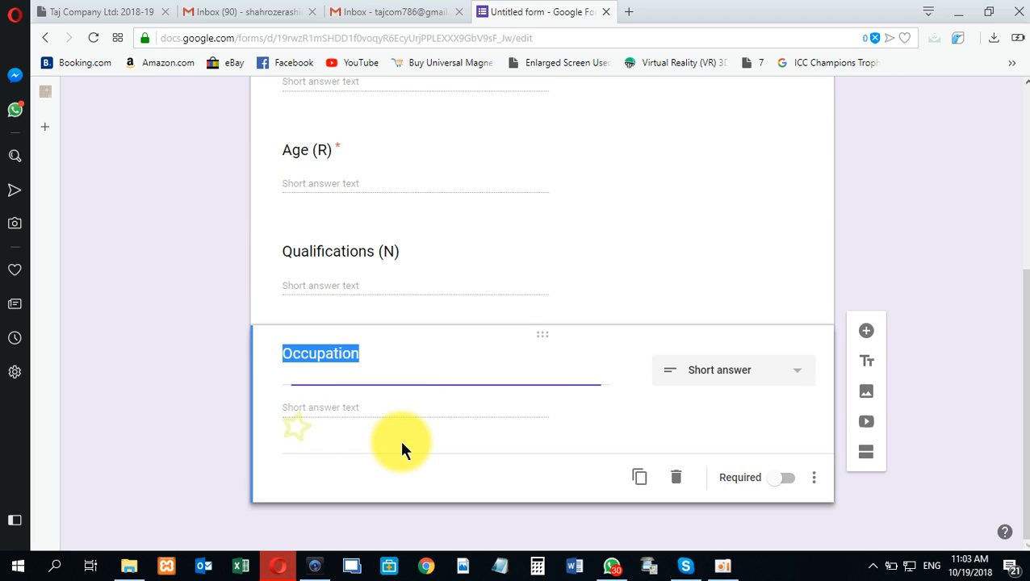
{"action": "key", "text": "Right"}
{"action": "type", "text": "("}
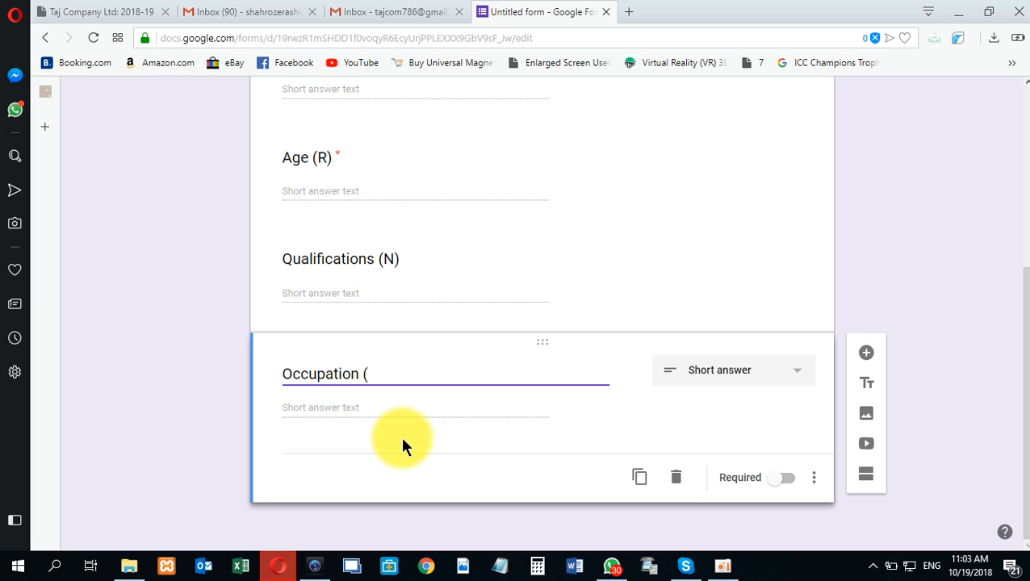
{"action": "type", "text": "M"}
{"action": "key", "text": "BackSpace"}
{"action": "type", "text": "N)"}
{"action": "left_click", "coordinate": [402, 447]}
- Add a blank question below the Occupation question and rename the Occupation question as "Occupation of father (N)"
{"action": "left_click", "coordinate": [867, 355]}
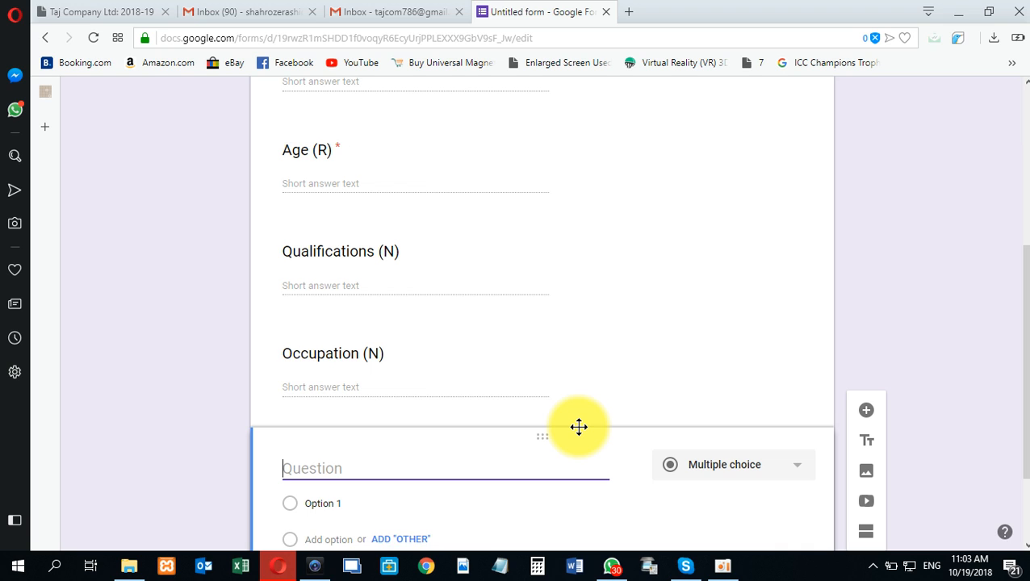
{"action": "left_click", "coordinate": [372, 354]}
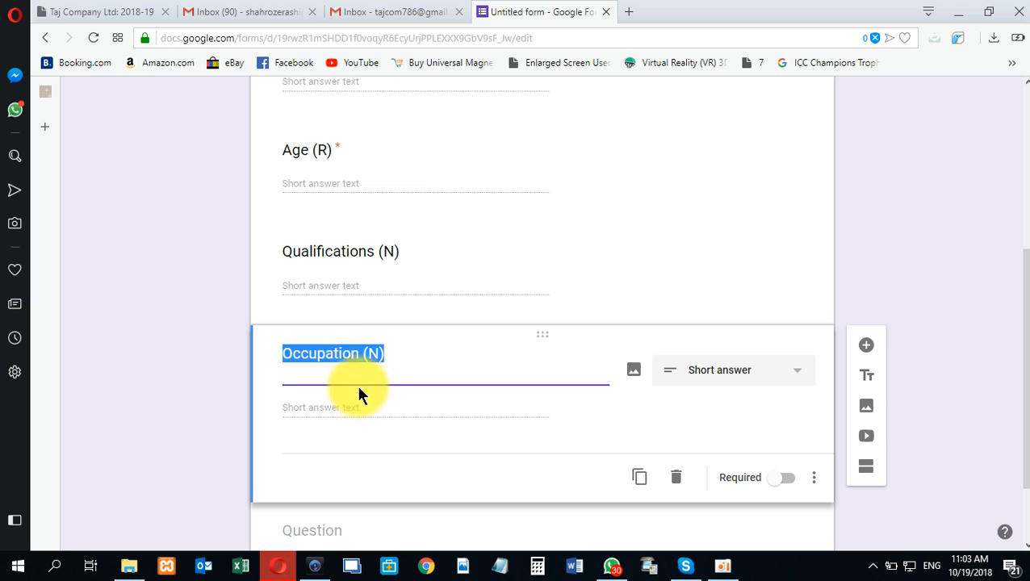
{"action": "left_click", "coordinate": [358, 356]}
{"action": "type", "text": "of f"}
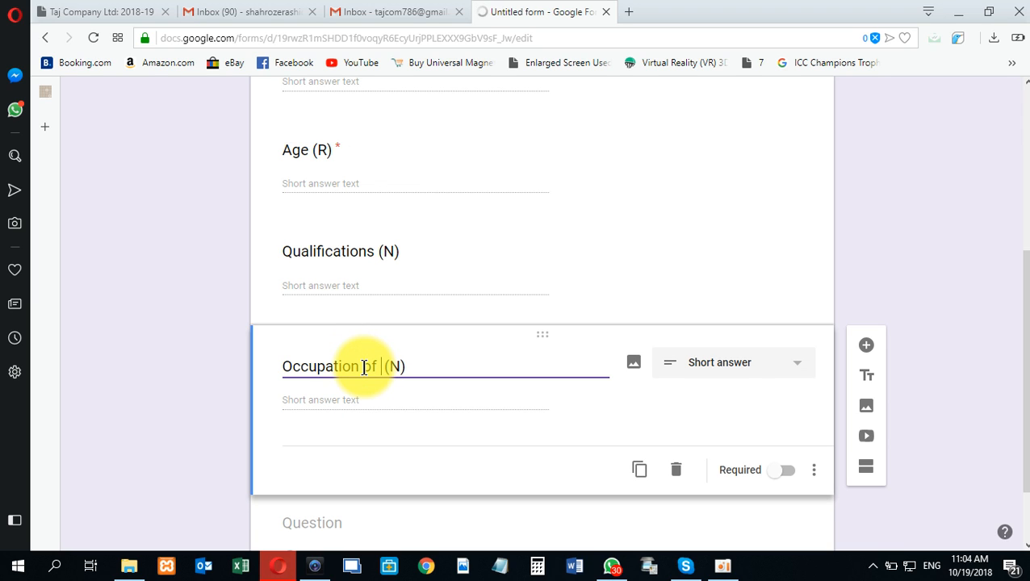
{"action": "type", "text": "ather"}
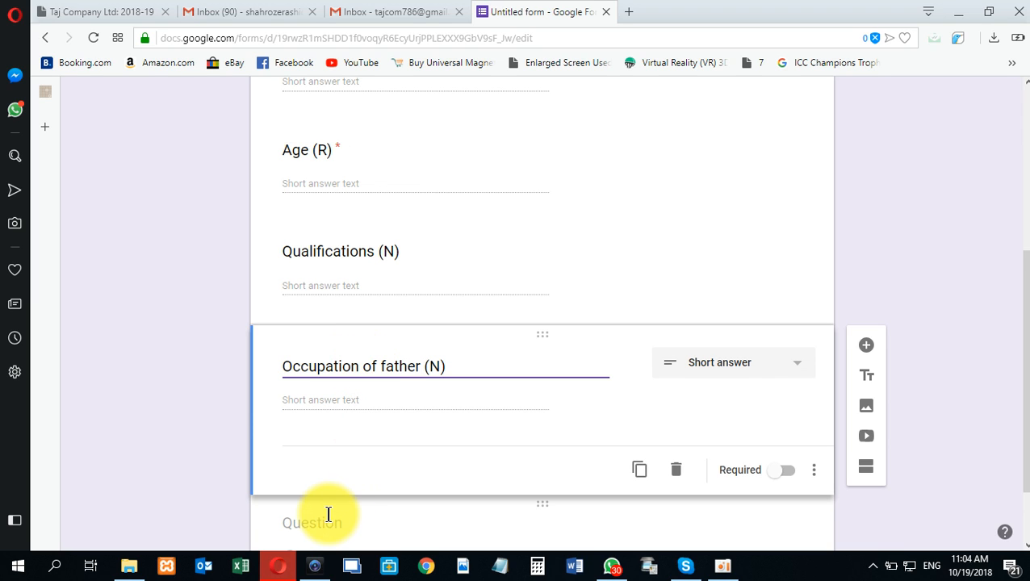
- Title the blank question "Occupation of Mother (N)" and make it a short answer question
{"action": "left_click", "coordinate": [327, 510]}
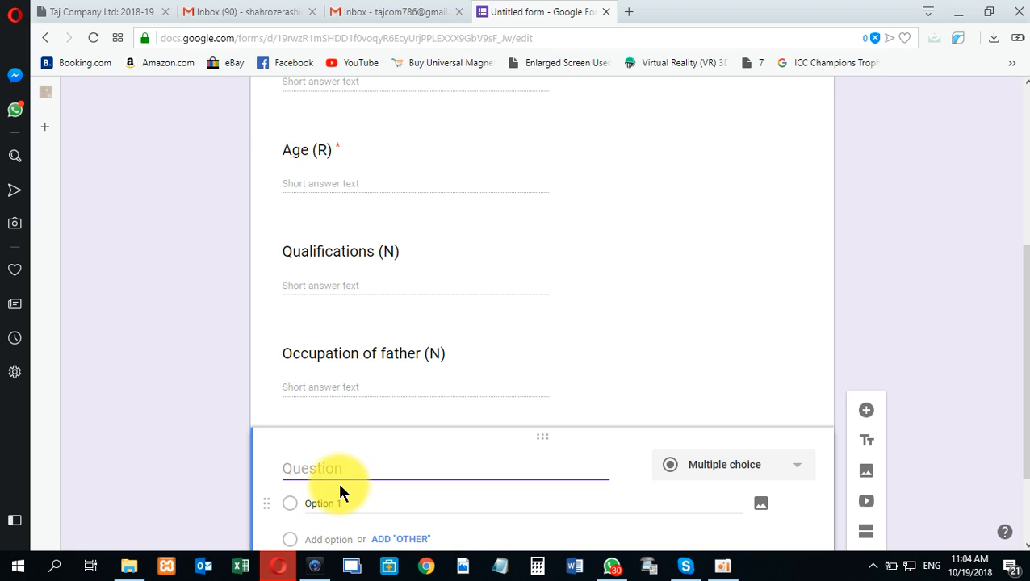
{"action": "type", "text": "Occupation of Mother"}
{"action": "scroll", "coordinate": [351, 477], "scroll_direction": "down", "scroll_amount": 1}
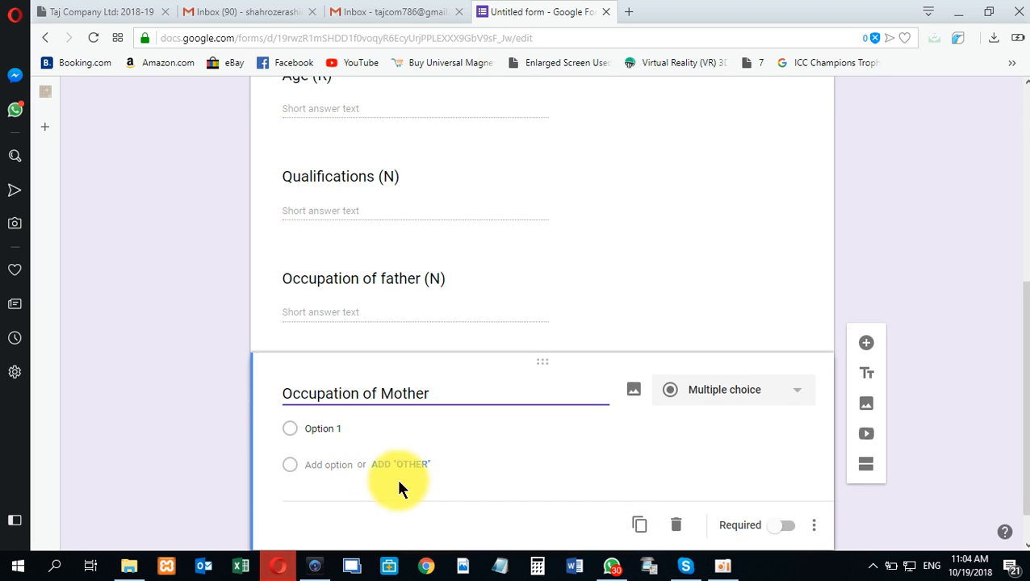
{"action": "left_click", "coordinate": [725, 391]}
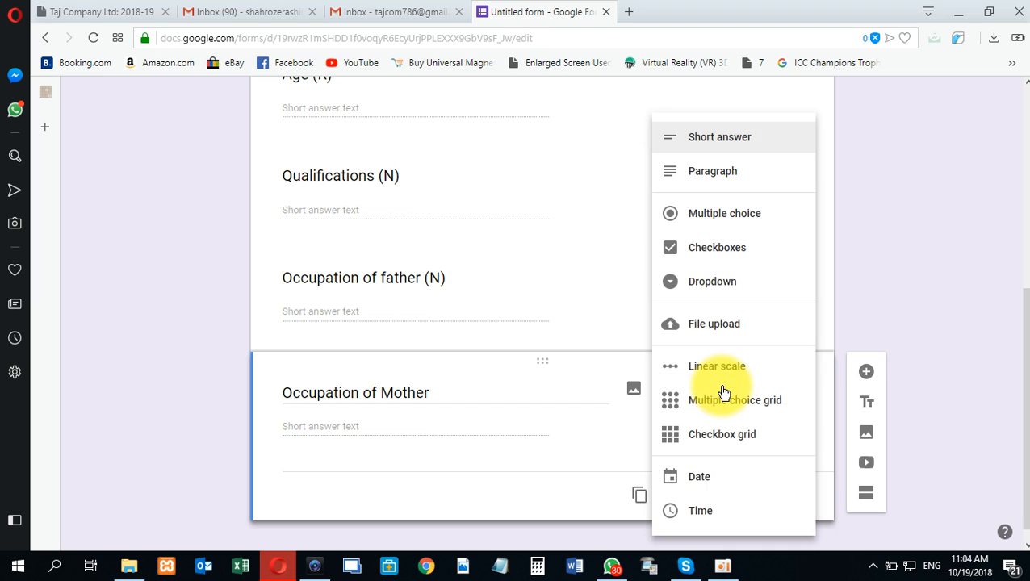
{"action": "left_click", "coordinate": [583, 463]}
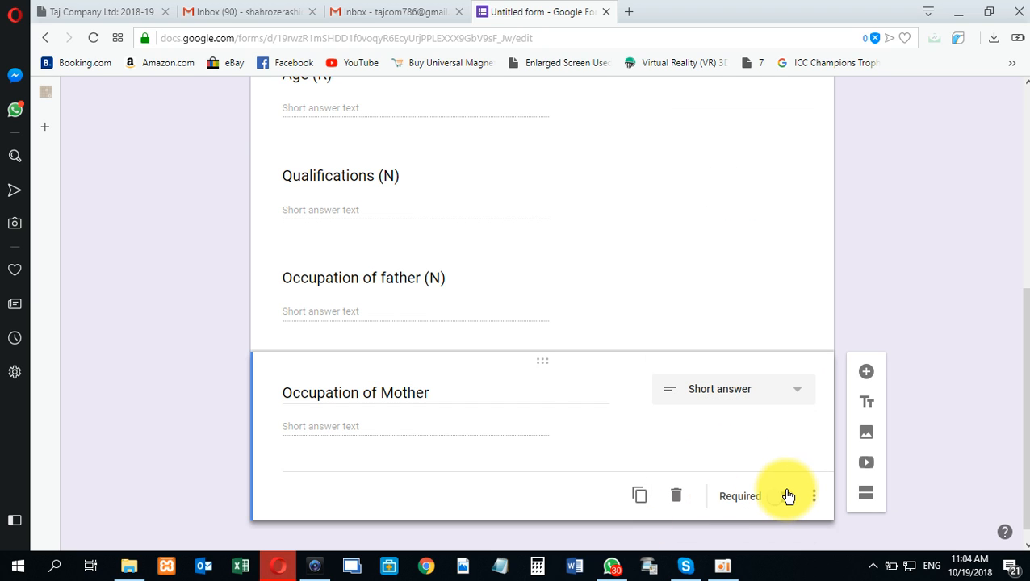
{"action": "triple_click", "coordinate": [453, 390]}
{"action": "left_click", "coordinate": [455, 391]}
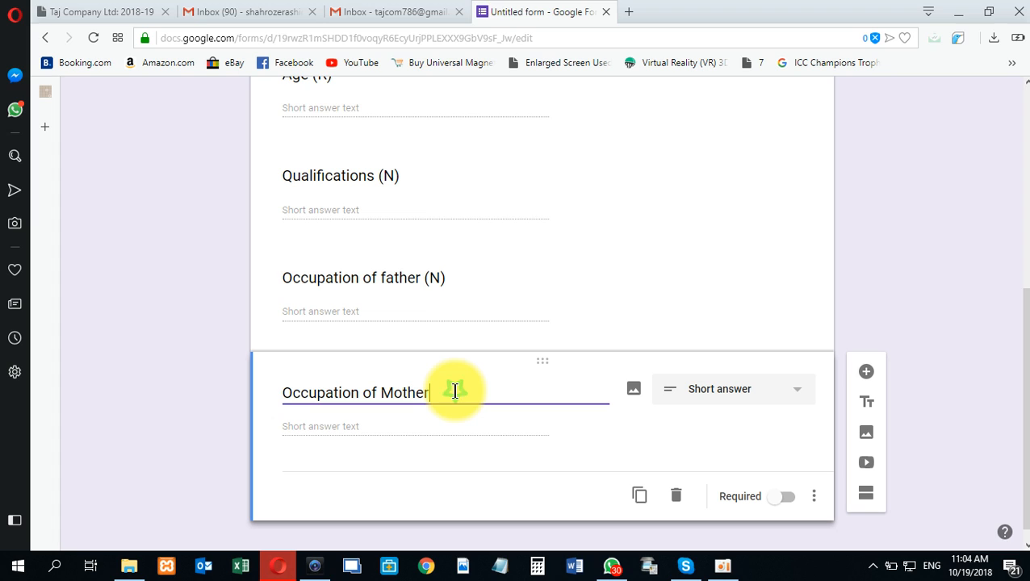
{"action": "type", "text": "(N"}
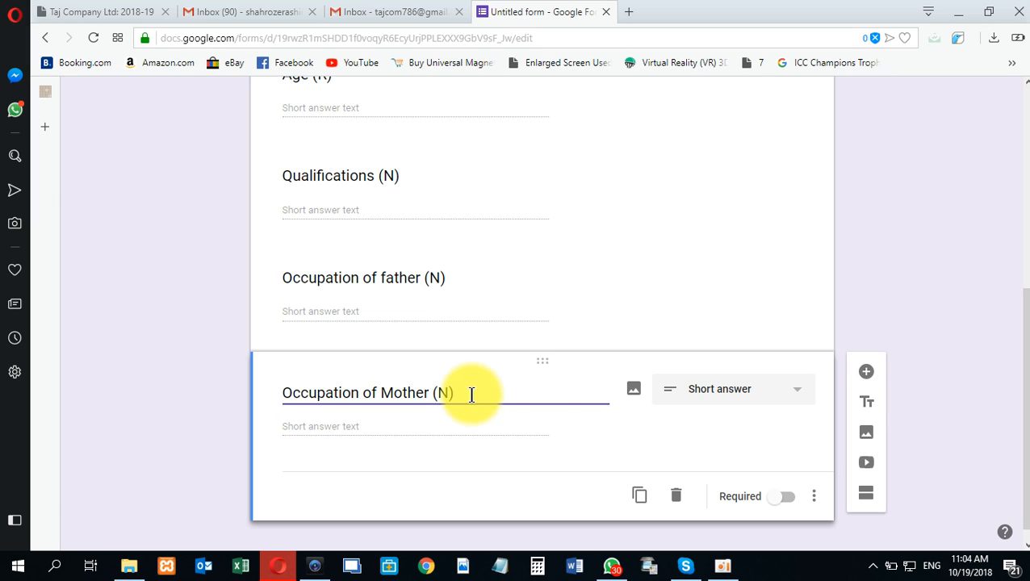
- Add a short answer question titled "Number of Brothers" below the mother's occupation question
{"action": "left_click", "coordinate": [868, 372]}
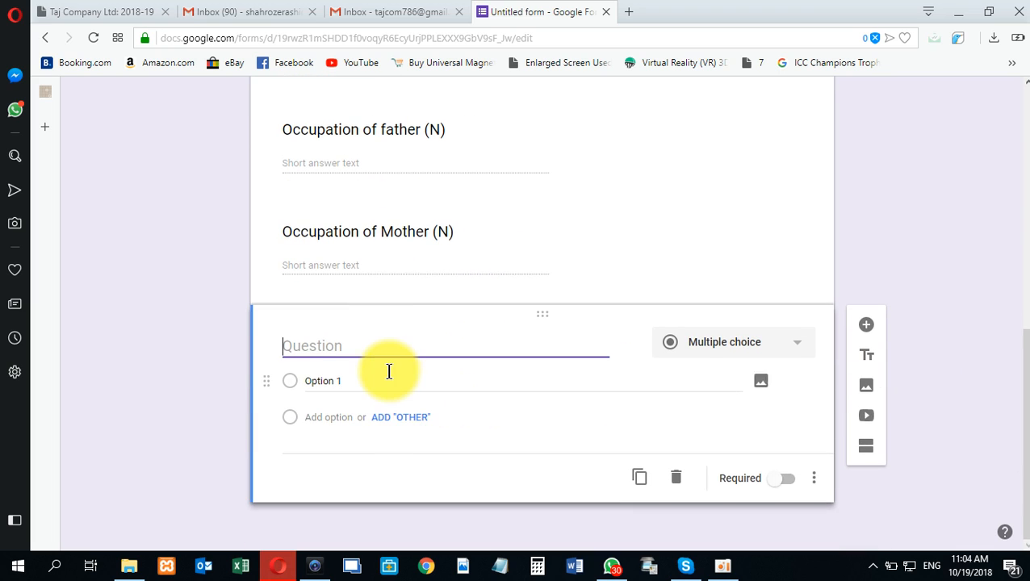
{"action": "type", "text": "B"}
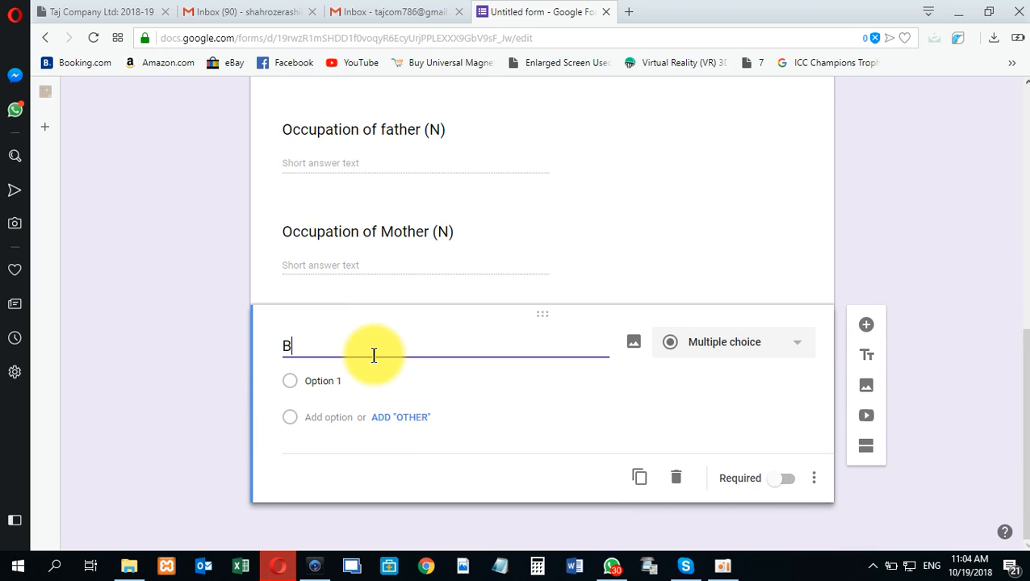
{"action": "key", "text": "BackSpace"}
{"action": "type", "text": "Nubmber of "}
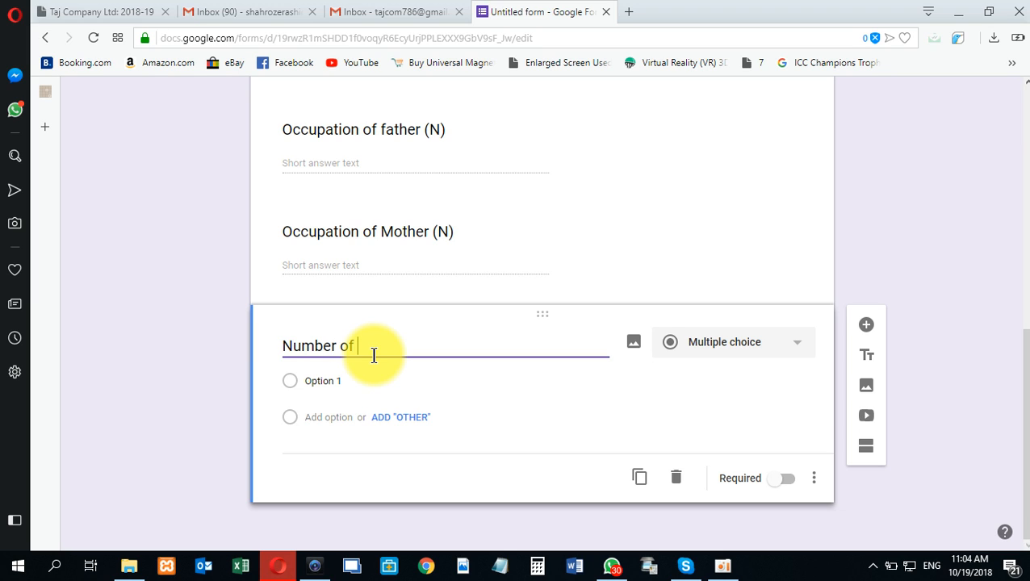
{"action": "type", "text": "Brothers"}
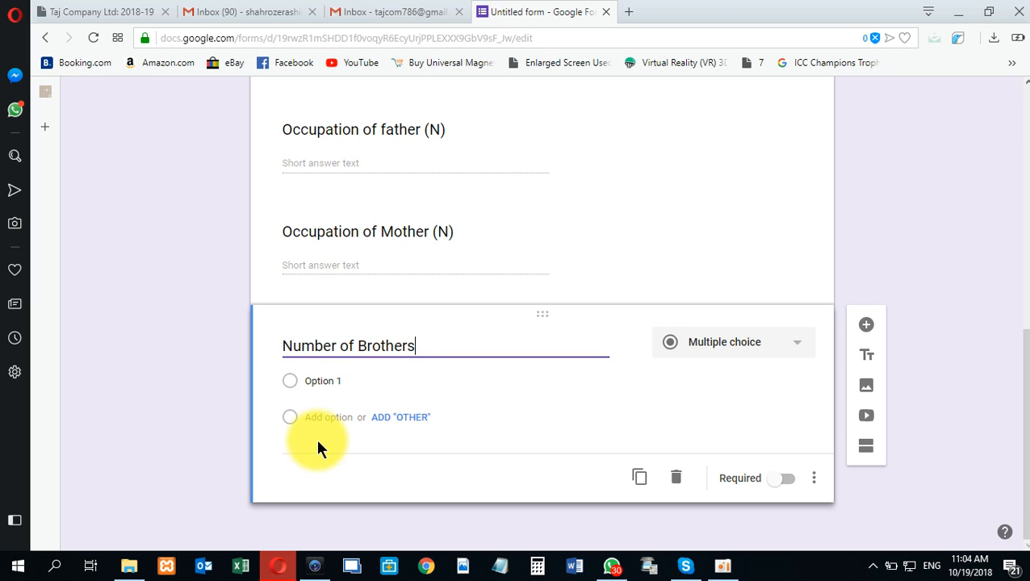
{"action": "left_click", "coordinate": [722, 344]}
{"action": "left_click", "coordinate": [731, 140]}
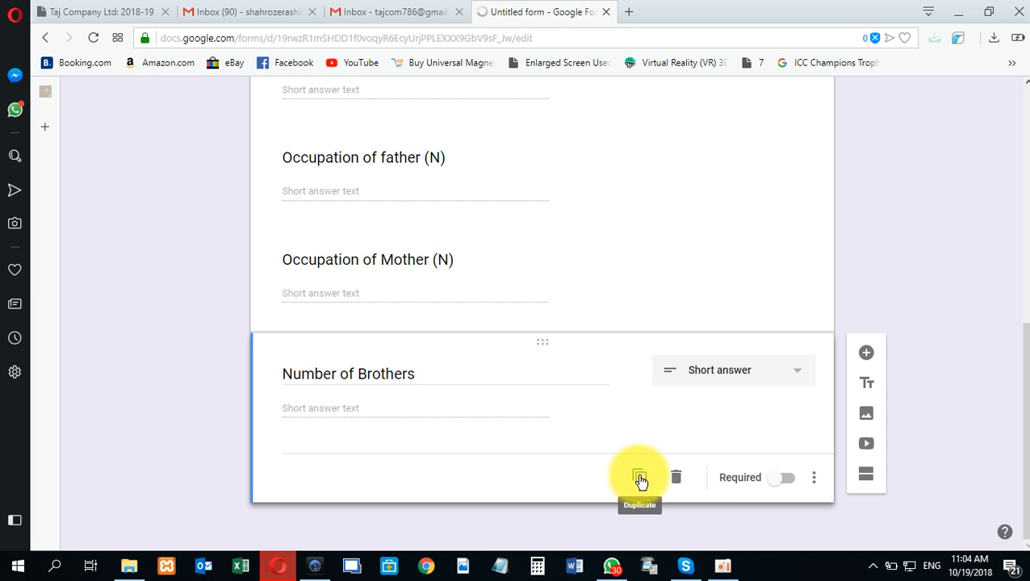
- Add a short answer question titled "Number of Sisters" without response validation, and a blank question below it
{"action": "left_click", "coordinate": [862, 350]}
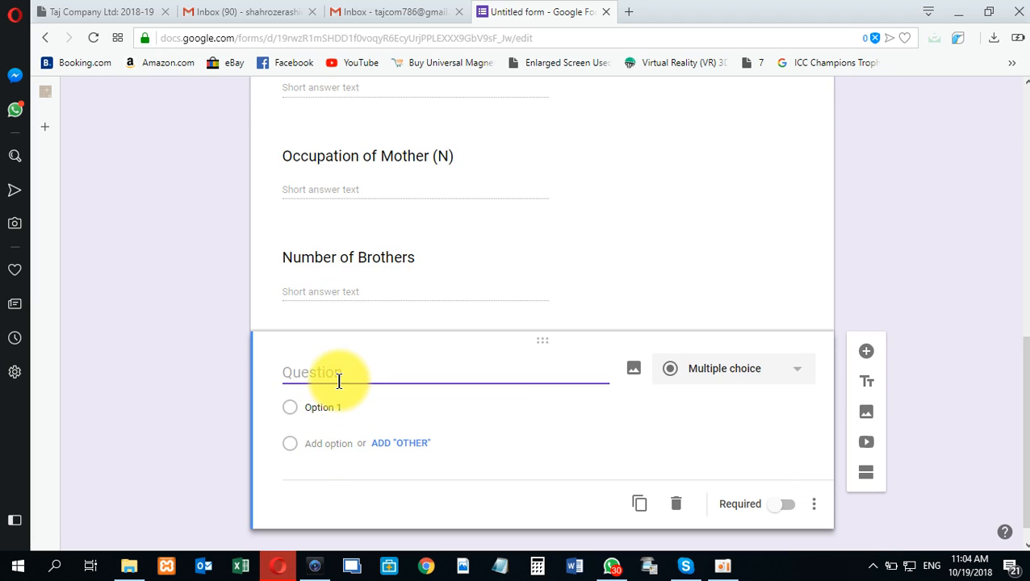
{"action": "type", "text": "No."}
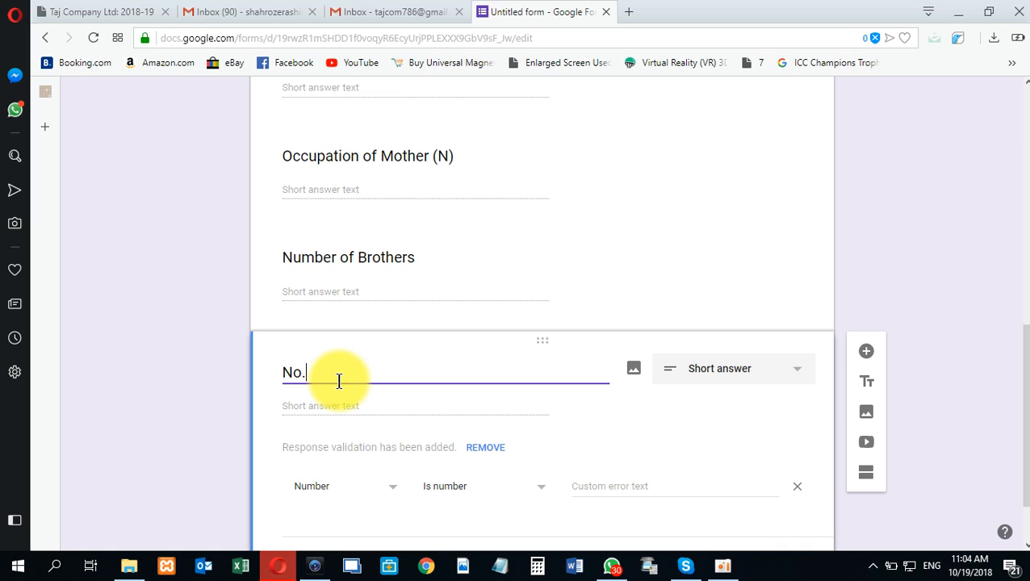
{"action": "type", "text": " of"}
{"action": "key", "text": "BackSpace"}
{"action": "key", "text": "BackSpace"}
{"action": "key", "text": "BackSpace"}
{"action": "key", "text": "BackSpace"}
{"action": "key", "text": "BackSpace"}
{"action": "key", "text": "BackSpace"}
{"action": "type", "text": "umber of Sisters"}
{"action": "left_click", "coordinate": [703, 368]}
{"action": "left_click", "coordinate": [703, 139]}
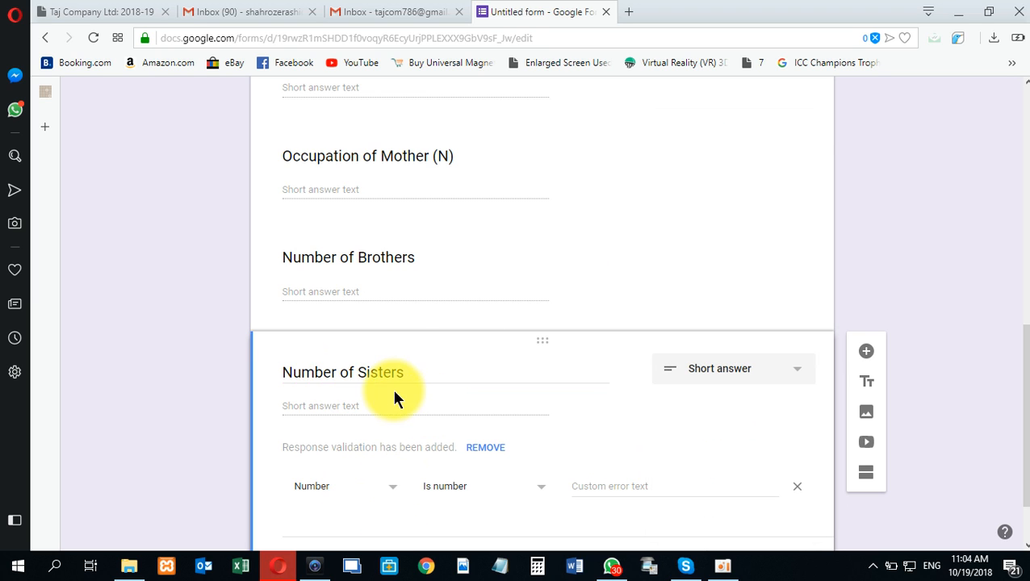
{"action": "left_click", "coordinate": [797, 487]}
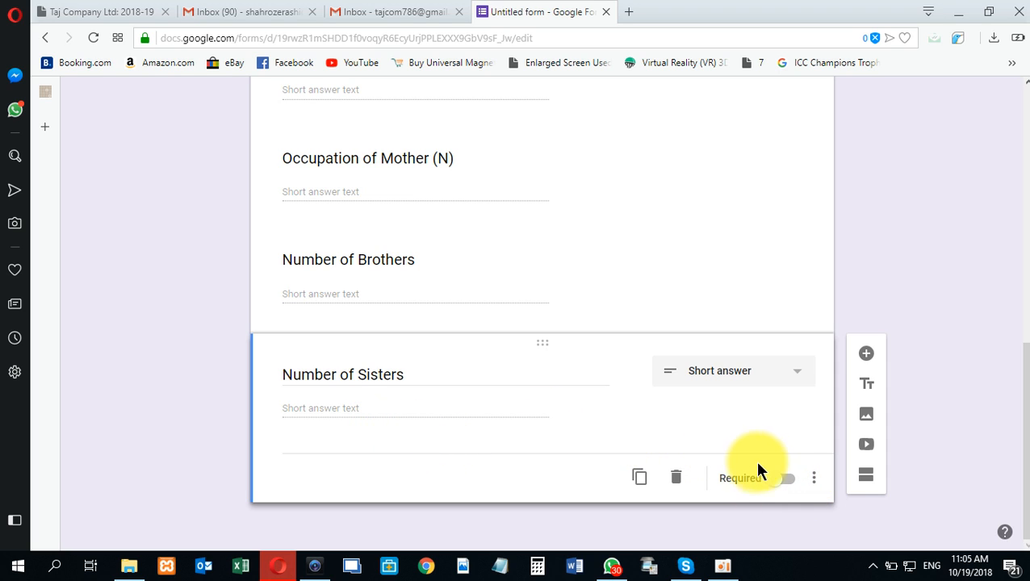
{"action": "left_click", "coordinate": [869, 363]}
- Rename the Number of Brothers question as "Number of Brothers (R)" and remove its number response validation
{"action": "left_click", "coordinate": [419, 258]}
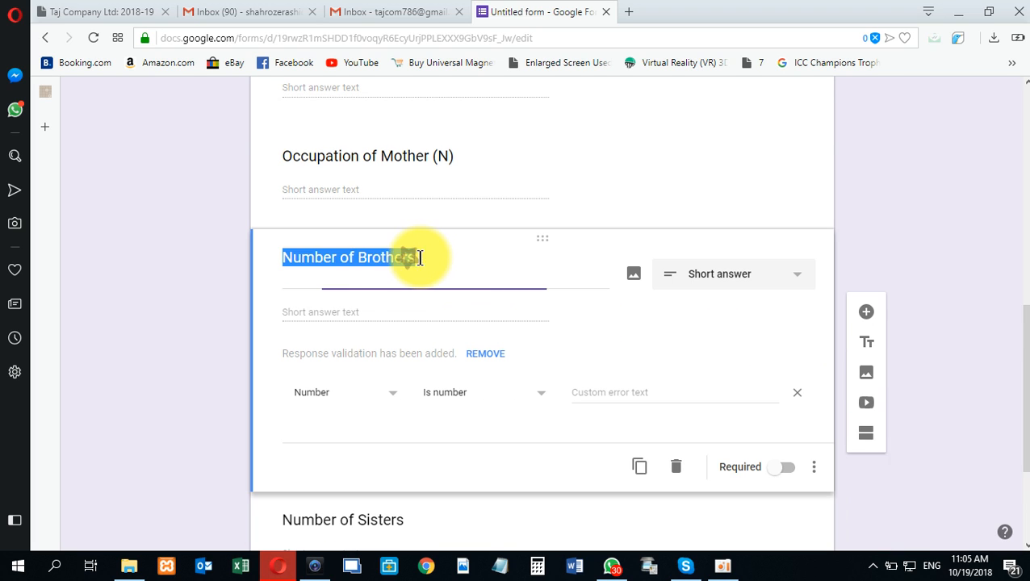
{"action": "left_click", "coordinate": [425, 258]}
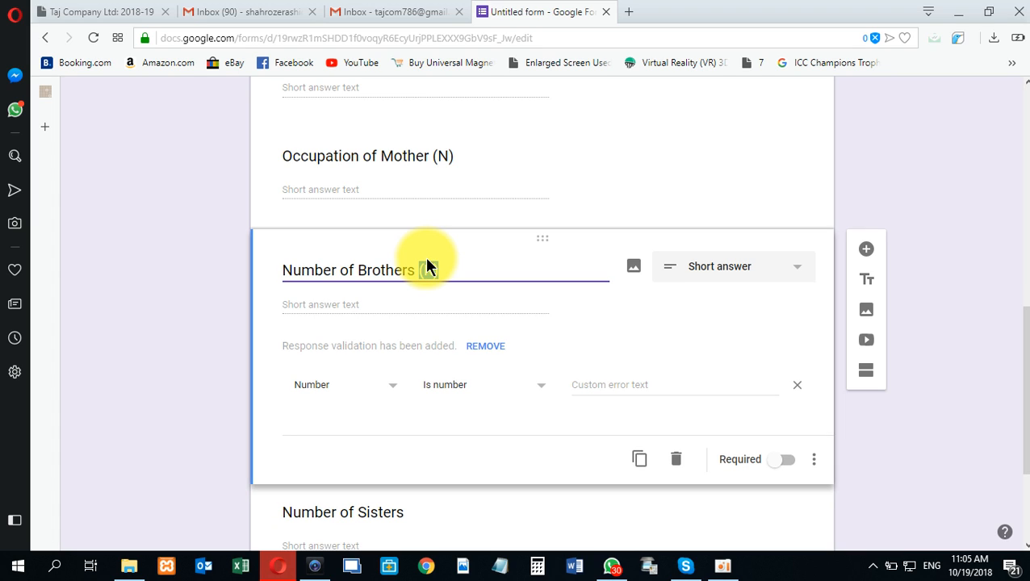
{"action": "left_click", "coordinate": [795, 386]}
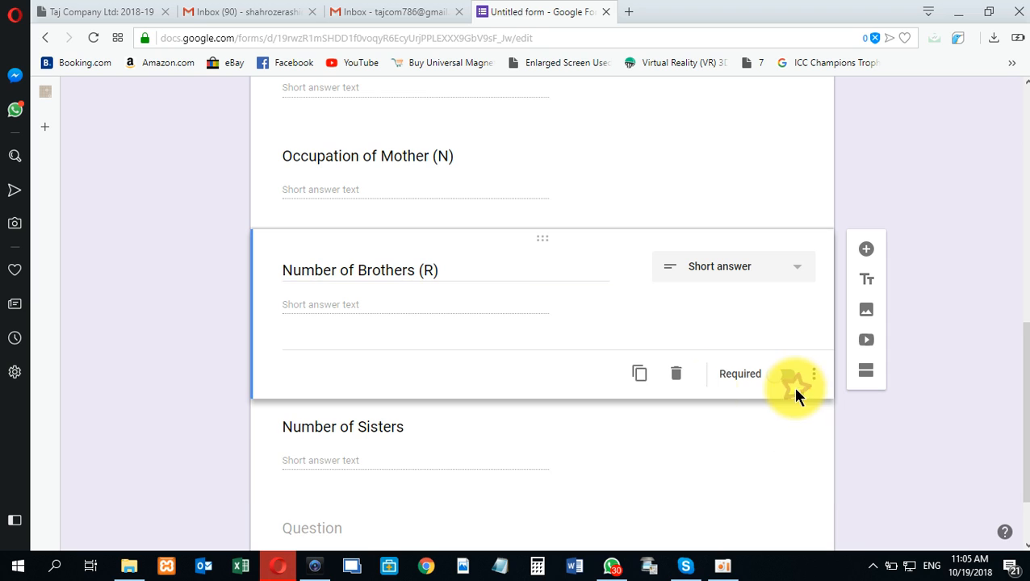
- Rename the Number of Sisters question as "Number of Sisters (R)"
{"action": "left_click", "coordinate": [424, 428]}
{"action": "left_click", "coordinate": [425, 359]}
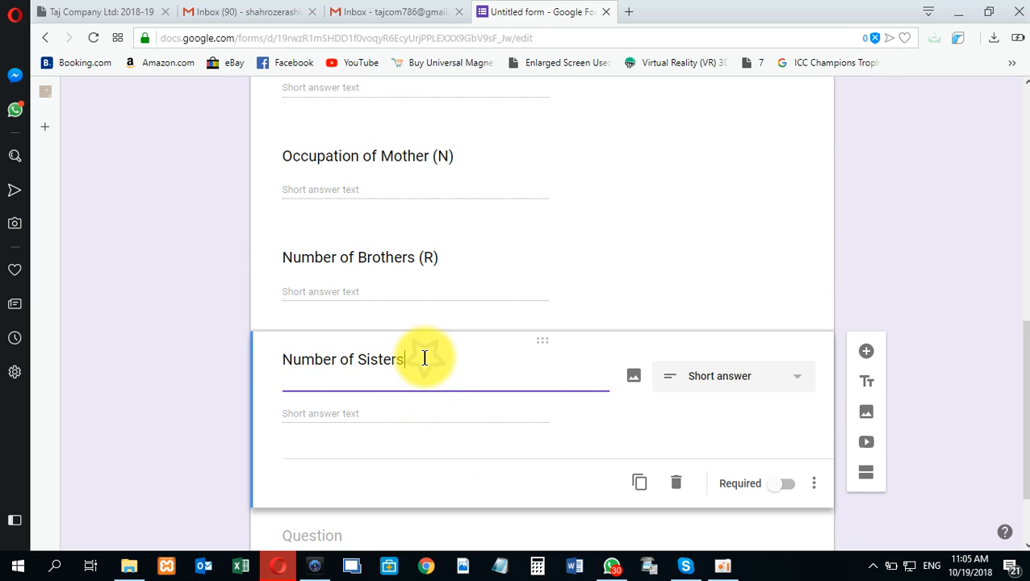
{"action": "type", "text": "(R)"}
- Title the blank question at the end of the form "Average monthly income" and make it a short answer question
{"action": "scroll", "coordinate": [484, 436], "scroll_direction": "down", "scroll_amount": 1}
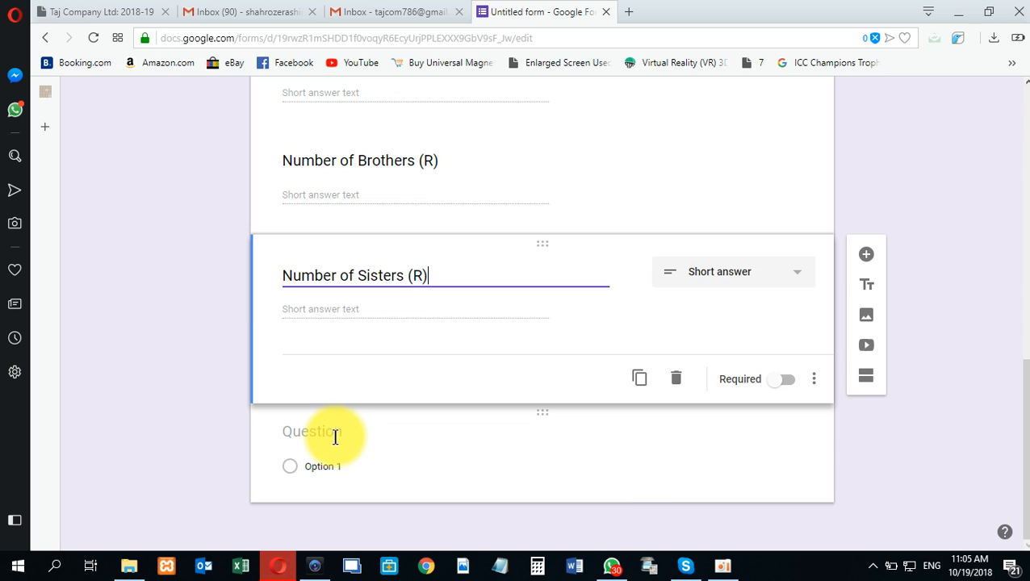
{"action": "left_click", "coordinate": [335, 440]}
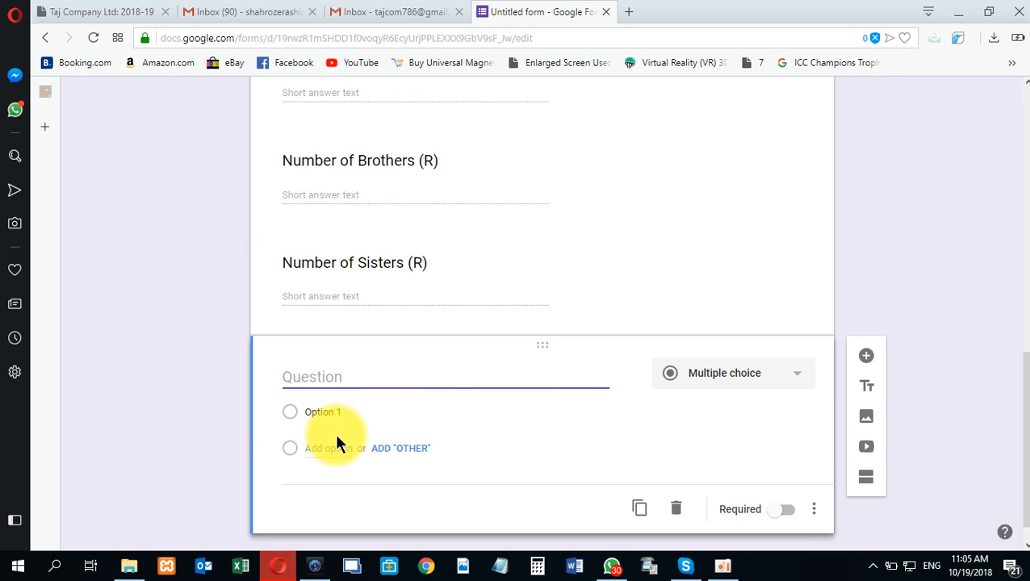
{"action": "type", "text": "Av"}
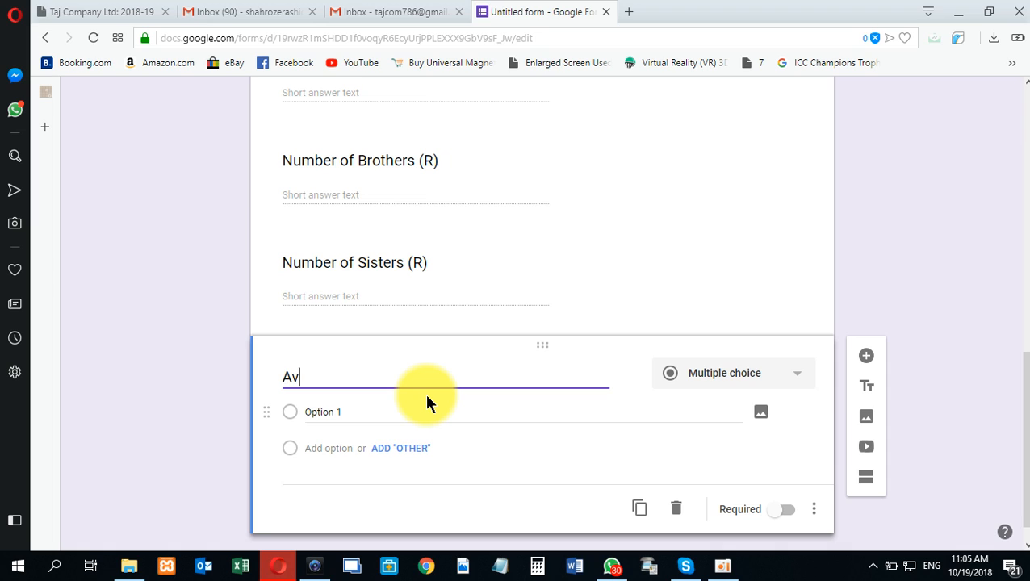
{"action": "type", "text": "erage mont"}
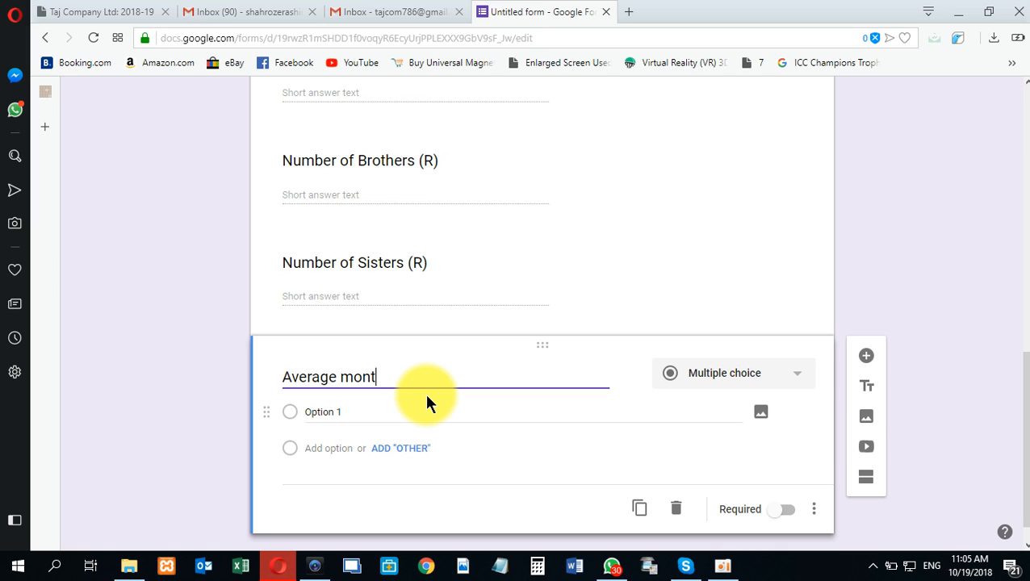
{"action": "type", "text": "hly income"}
{"action": "left_click", "coordinate": [706, 377]}
{"action": "left_click", "coordinate": [763, 139]}
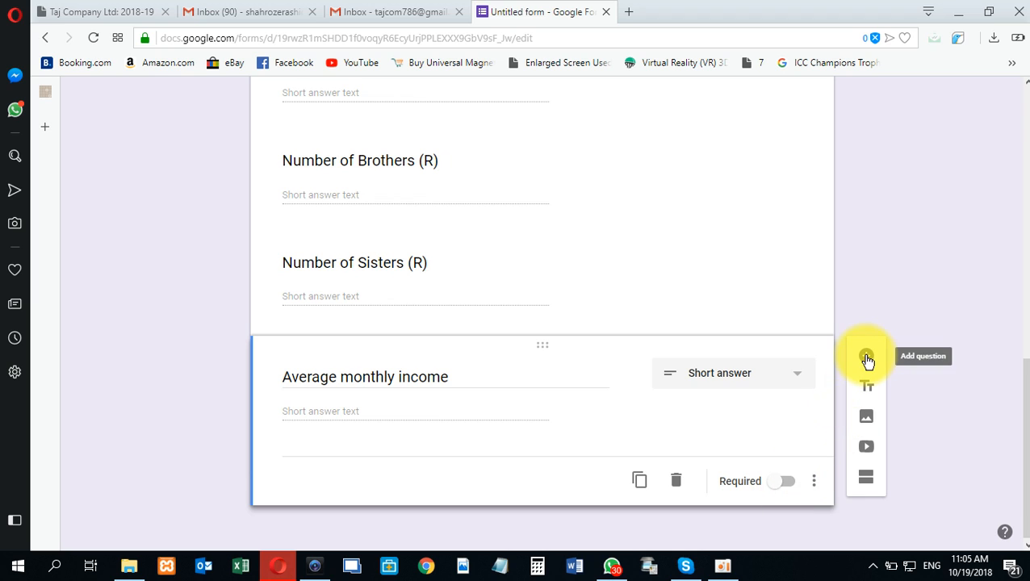
- Rename the Average monthly income question as "Average monthly income (R)"
{"action": "triple_click", "coordinate": [462, 380]}
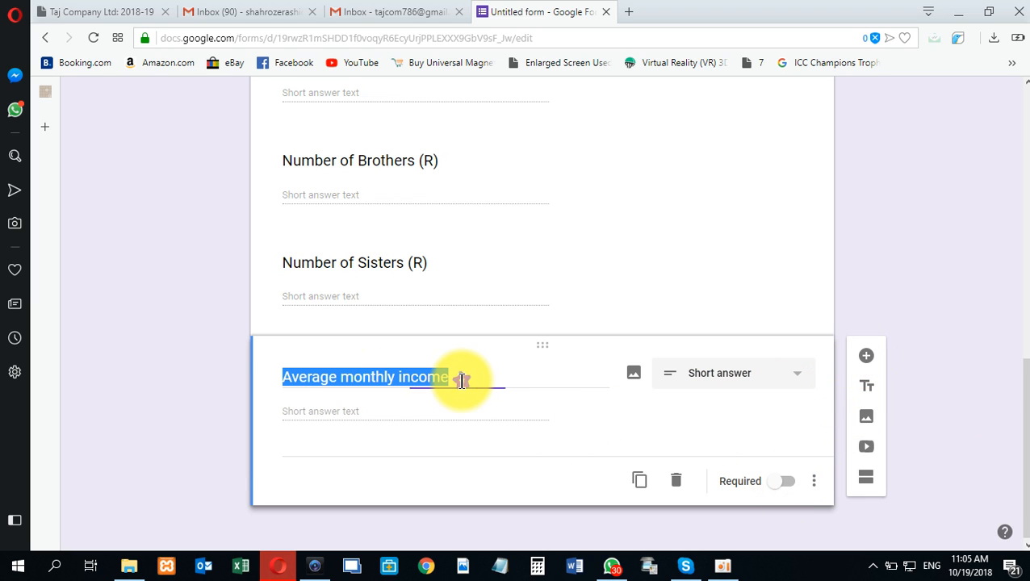
{"action": "left_click", "coordinate": [462, 380]}
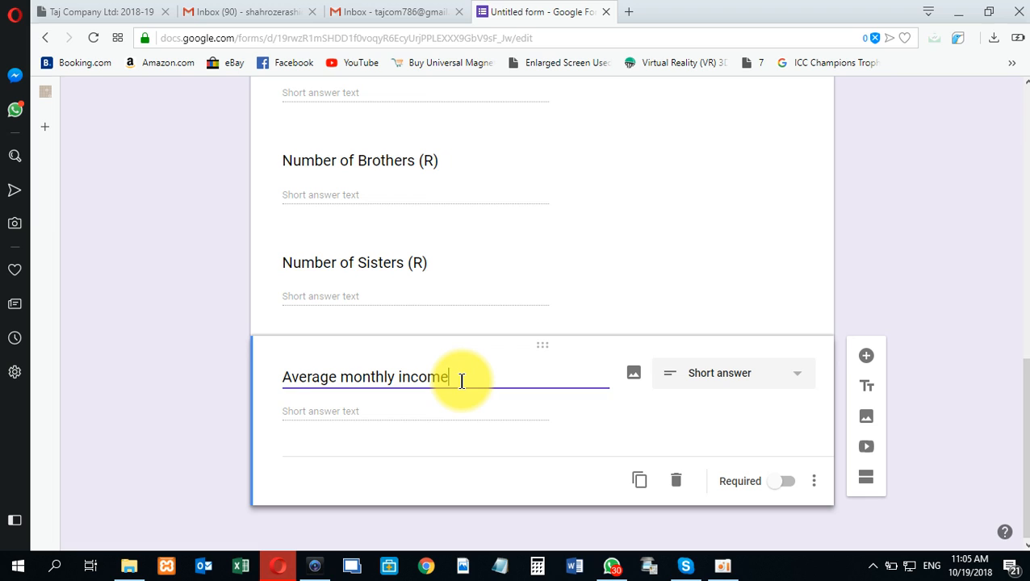
{"action": "type", "text": "(R)"}
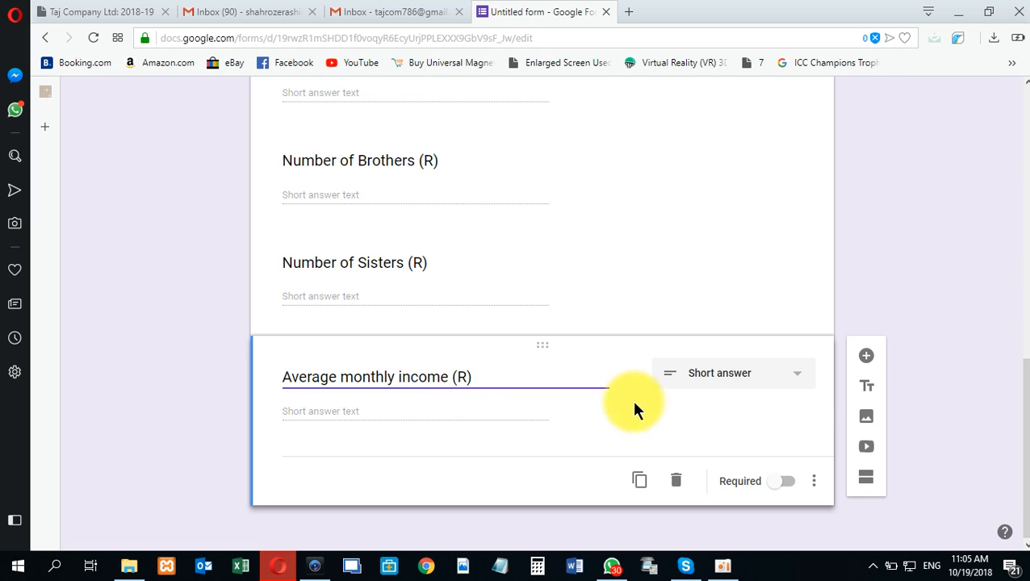
- Add a short answer question titled "Brother if studying" below the average monthly income question
{"action": "left_click", "coordinate": [866, 356]}
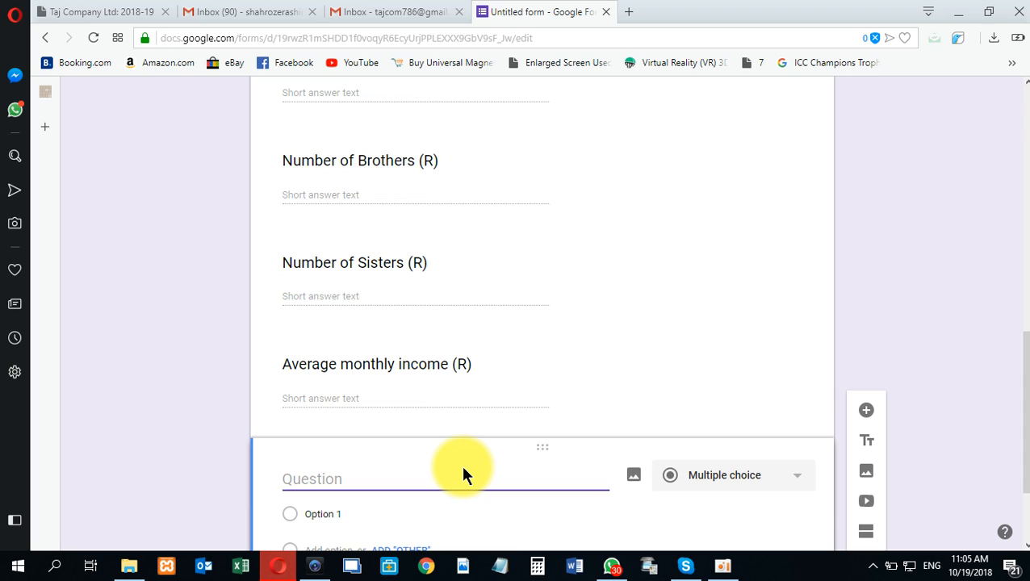
{"action": "scroll", "coordinate": [463, 475], "scroll_direction": "down", "scroll_amount": 1}
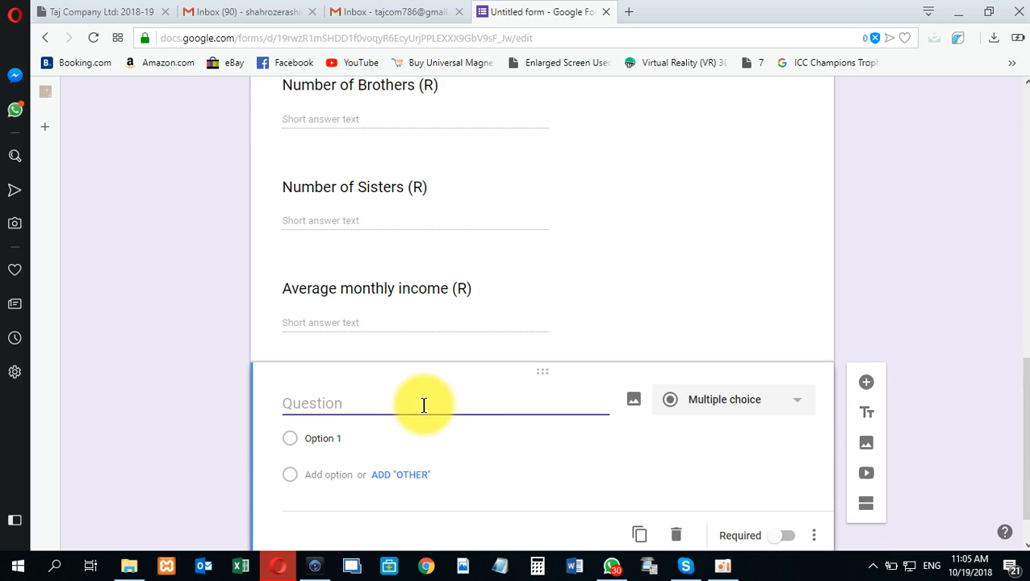
{"action": "type", "text": "Brother if "}
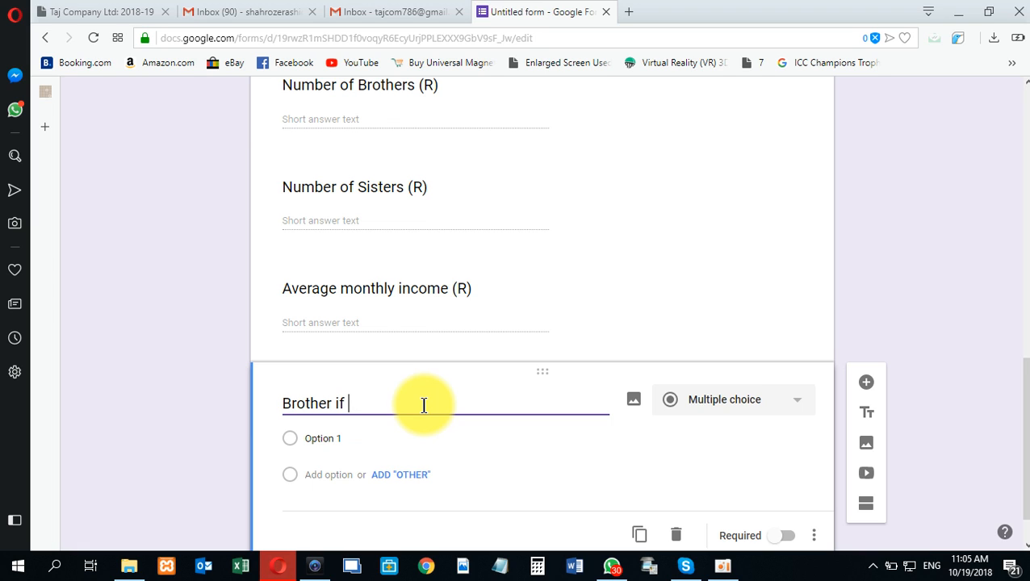
{"action": "type", "text": "studyi"}
{"action": "key", "text": "BackSpace"}
{"action": "type", "text": "ying"}
{"action": "left_click", "coordinate": [722, 412]}
{"action": "left_click", "coordinate": [712, 144]}
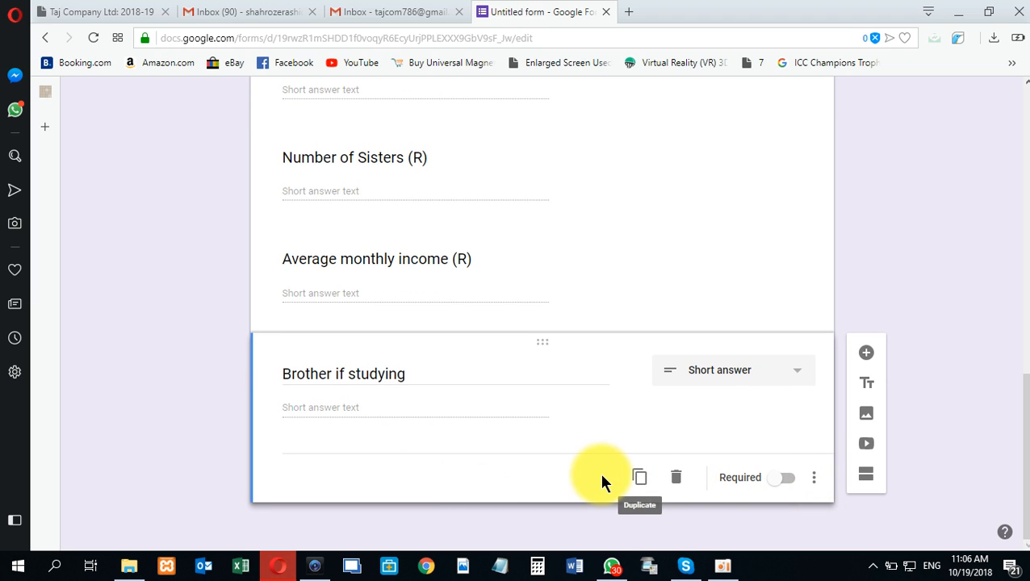
{"action": "left_click", "coordinate": [871, 387]}
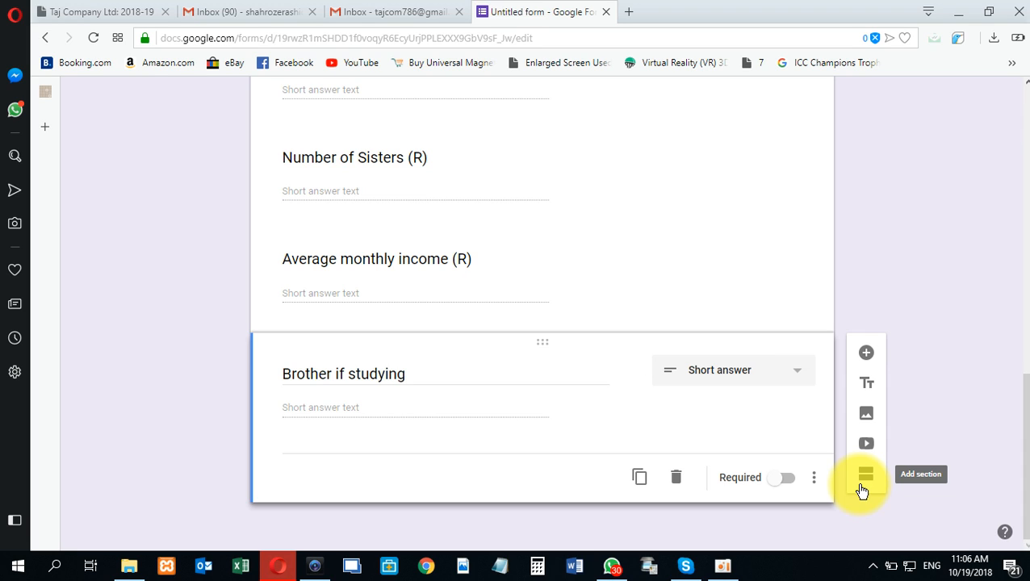
- Rename the last question as "Brother if studying (O)"
{"action": "triple_click", "coordinate": [413, 374]}
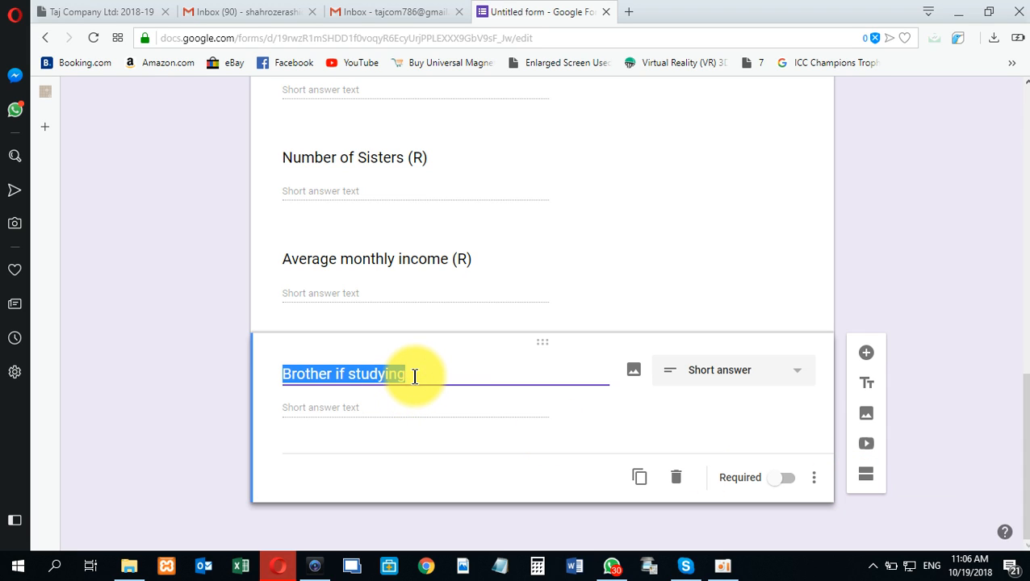
{"action": "left_click", "coordinate": [415, 375]}
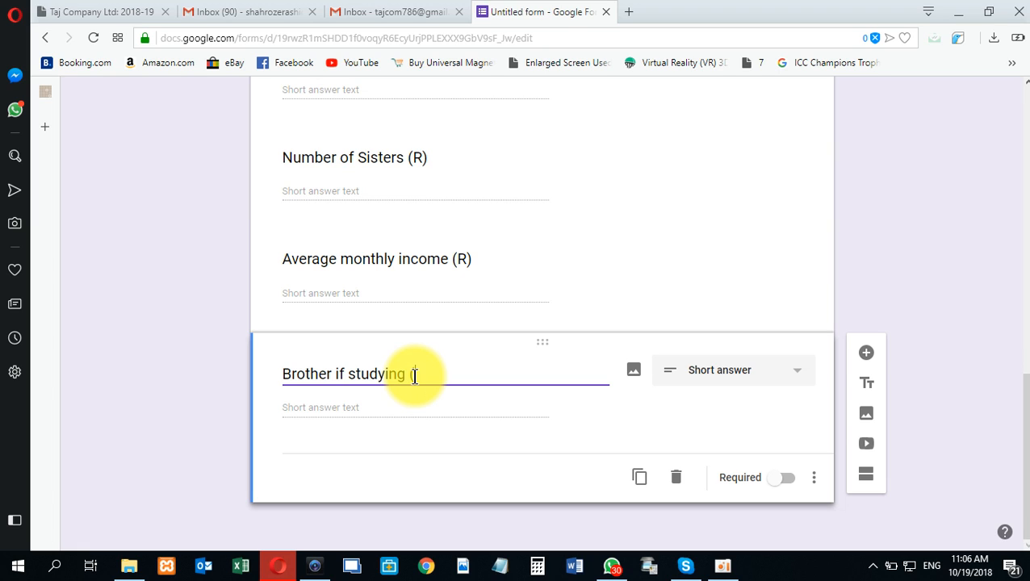
{"action": "type", "text": "(O)"}
{"action": "left_click", "coordinate": [264, 434]}
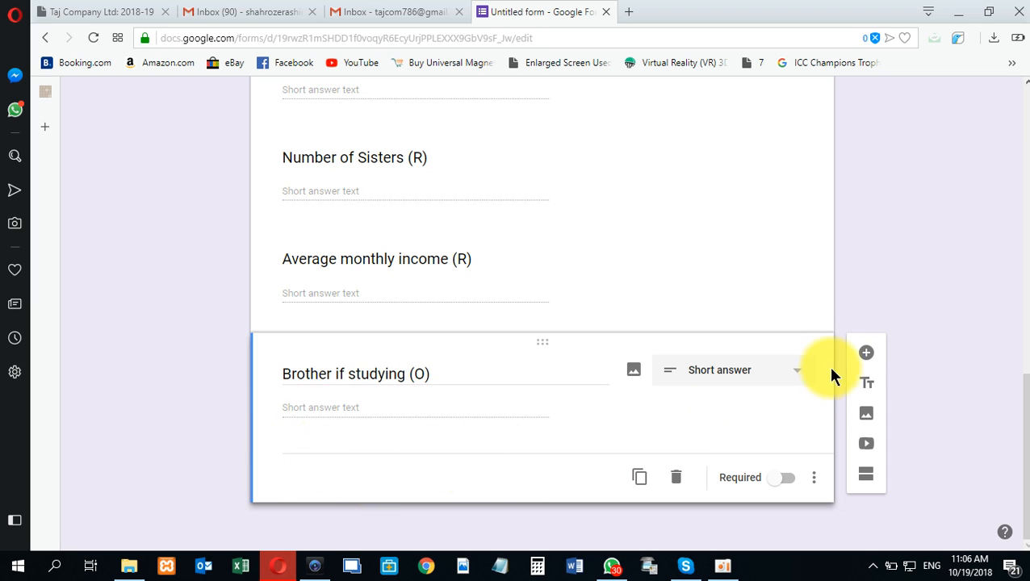
- Add a short answer question titled "Brother is doing Job (N)" at the end of the form
{"action": "left_click", "coordinate": [866, 353]}
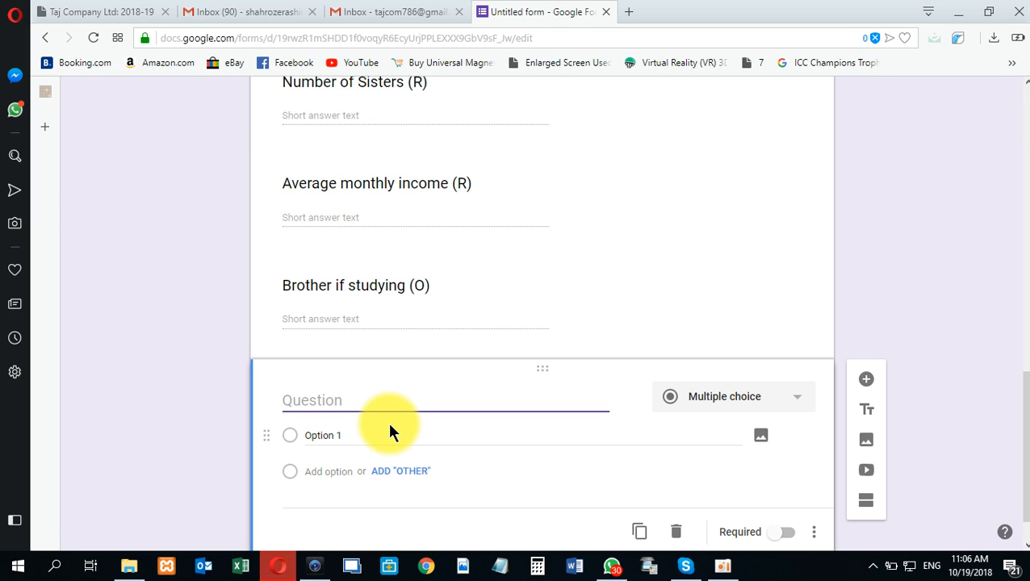
{"action": "type", "text": "Brother is d"}
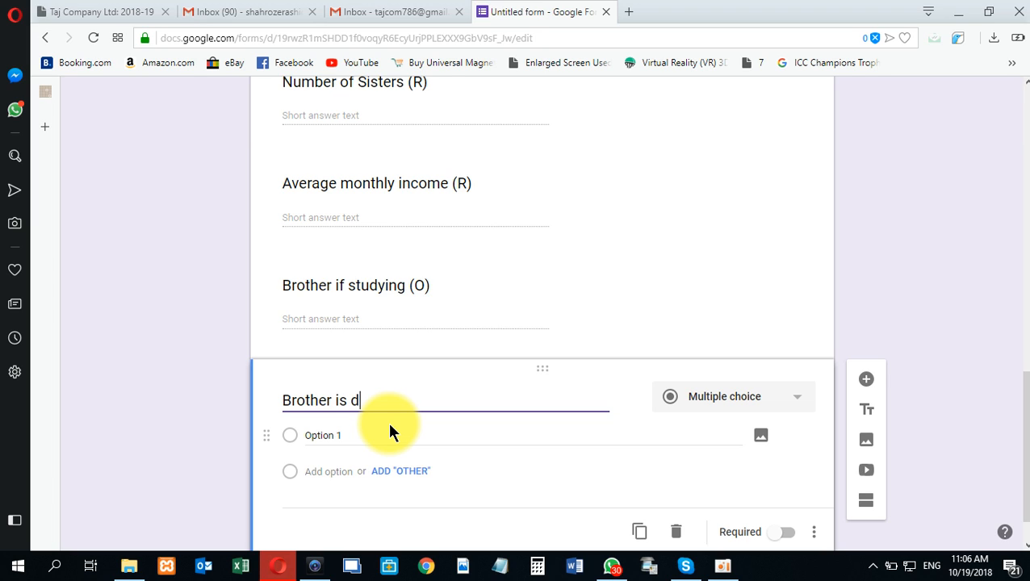
{"action": "type", "text": "oing Job ("}
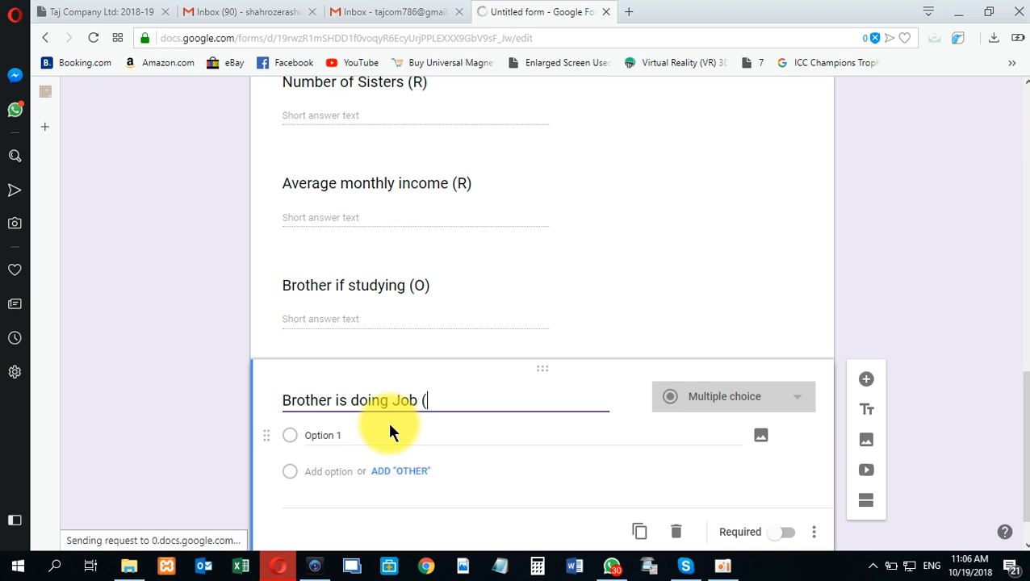
{"action": "type", "text": "N)"}
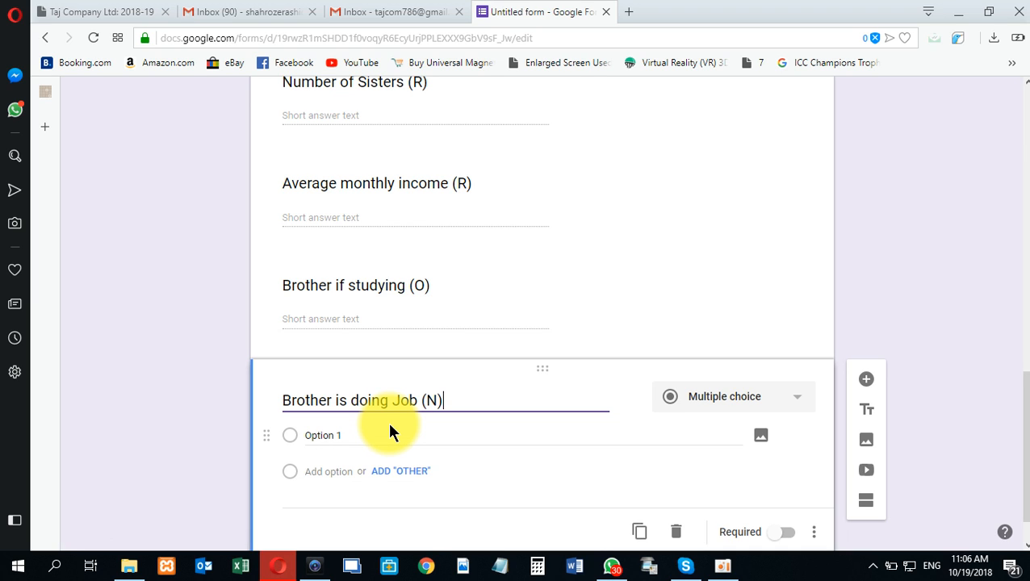
{"action": "left_click", "coordinate": [746, 409]}
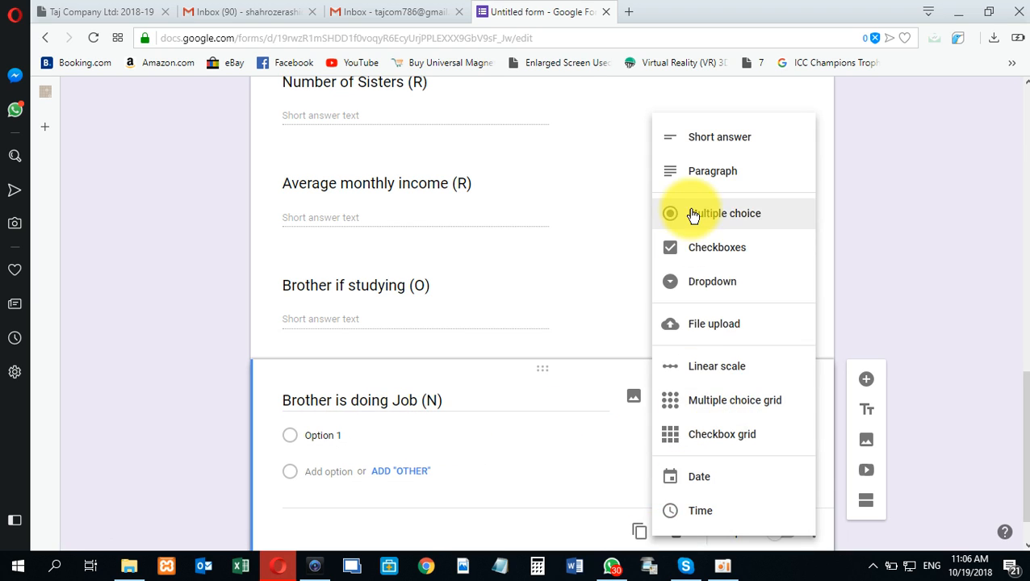
{"action": "left_click", "coordinate": [702, 145]}
- Insert "[Type]" before the scale label so the job question's title reads "Brother is doing Job [Type](N)"
{"action": "left_click", "coordinate": [452, 395]}
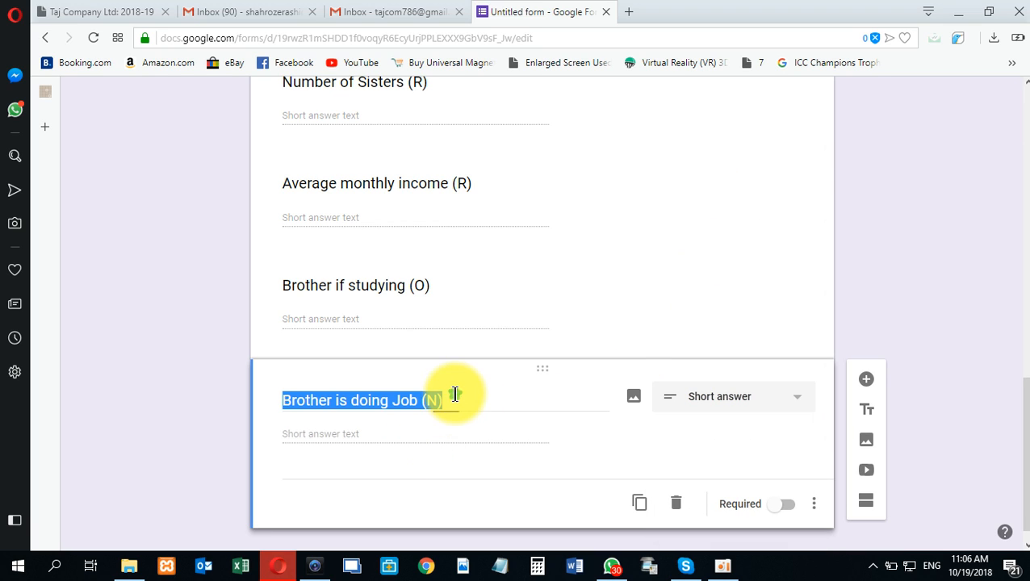
{"action": "left_click", "coordinate": [421, 399]}
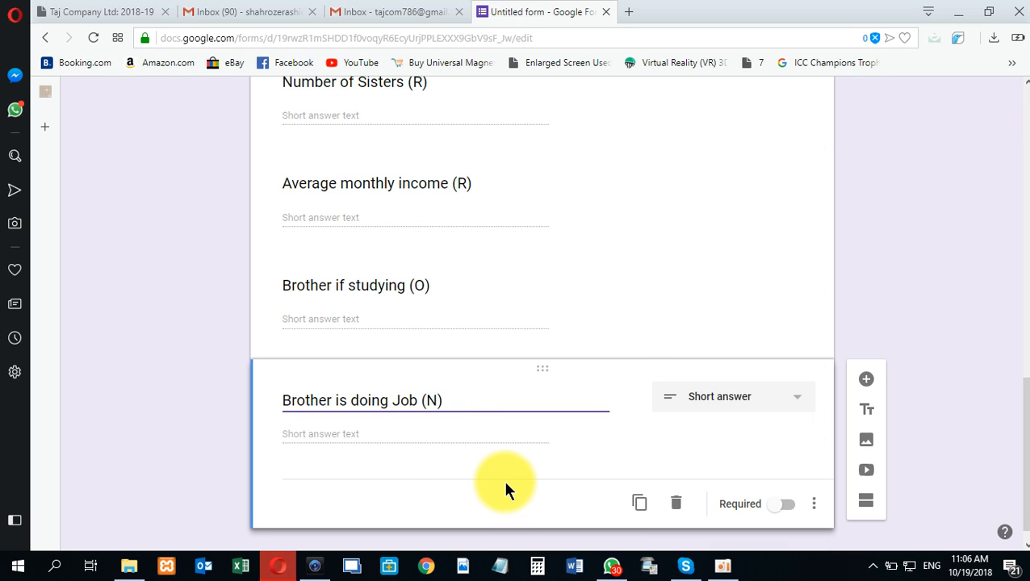
{"action": "type", "text": "[Type]"}
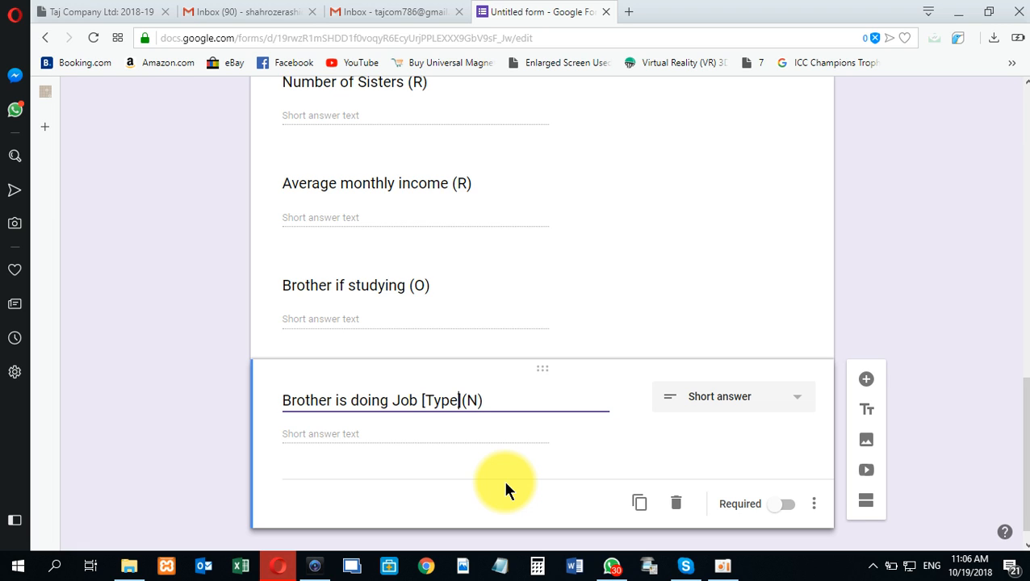
{"action": "left_click", "coordinate": [231, 432]}
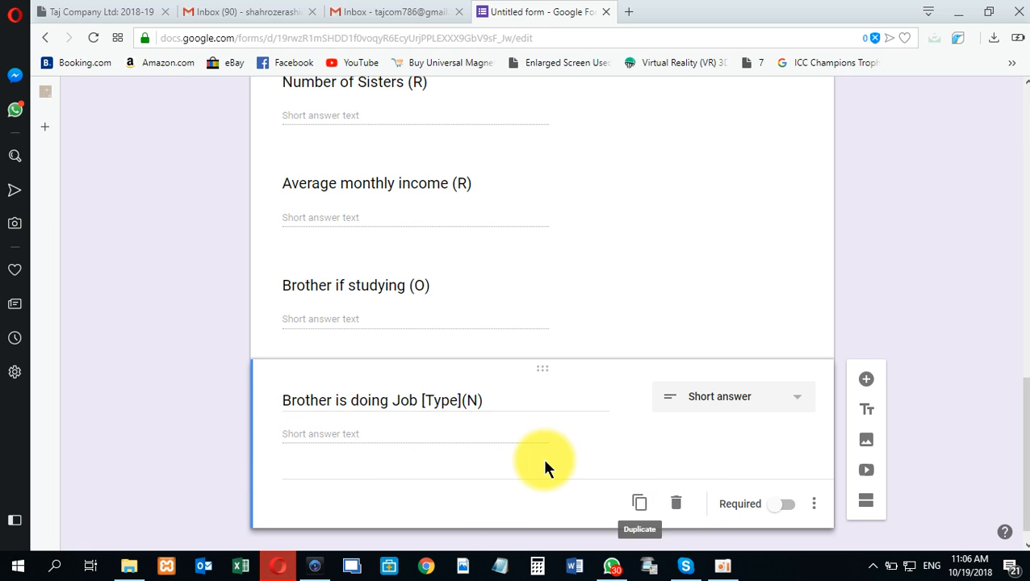
- Add a short answer question titled "Telephone Number" below the brother's job question
{"action": "left_click", "coordinate": [879, 388]}
{"action": "type", "text": "Telephone "}
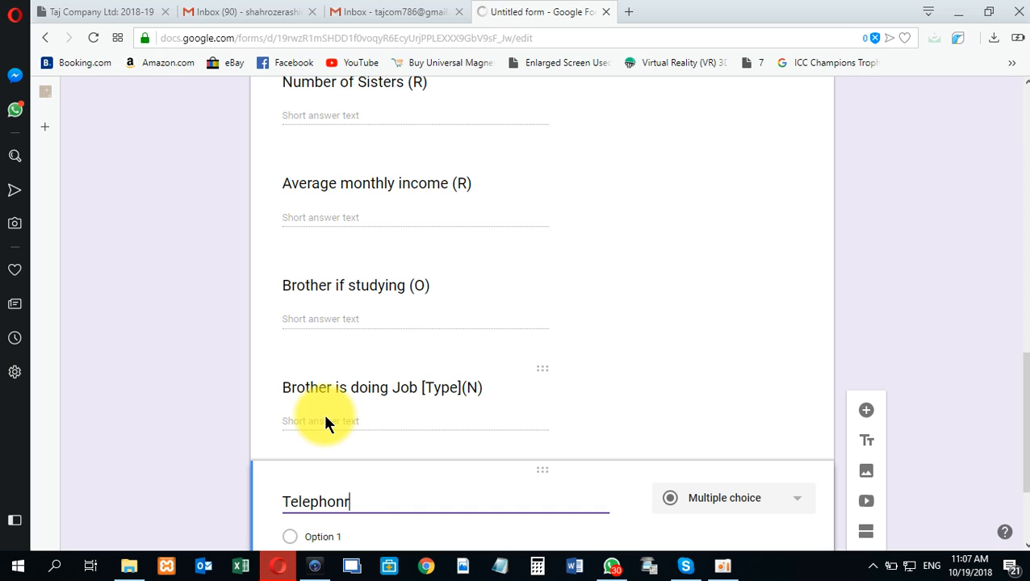
{"action": "type", "text": "MN"}
{"action": "key", "text": "BackSpace"}
{"action": "key", "text": "BackSpace"}
{"action": "type", "text": "Number"}
{"action": "scroll", "coordinate": [385, 431], "scroll_direction": "down", "scroll_amount": 2}
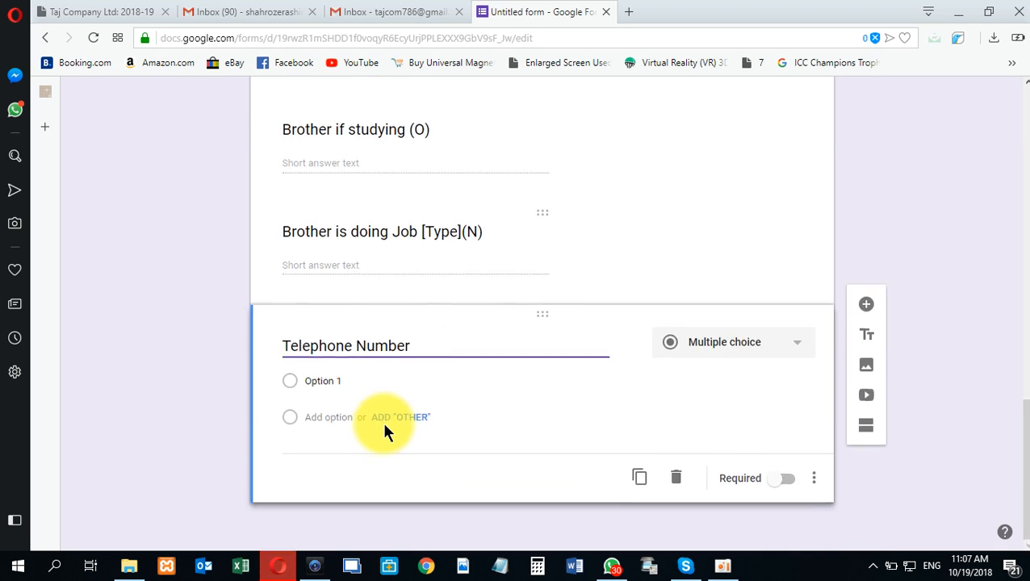
{"action": "left_click", "coordinate": [702, 368]}
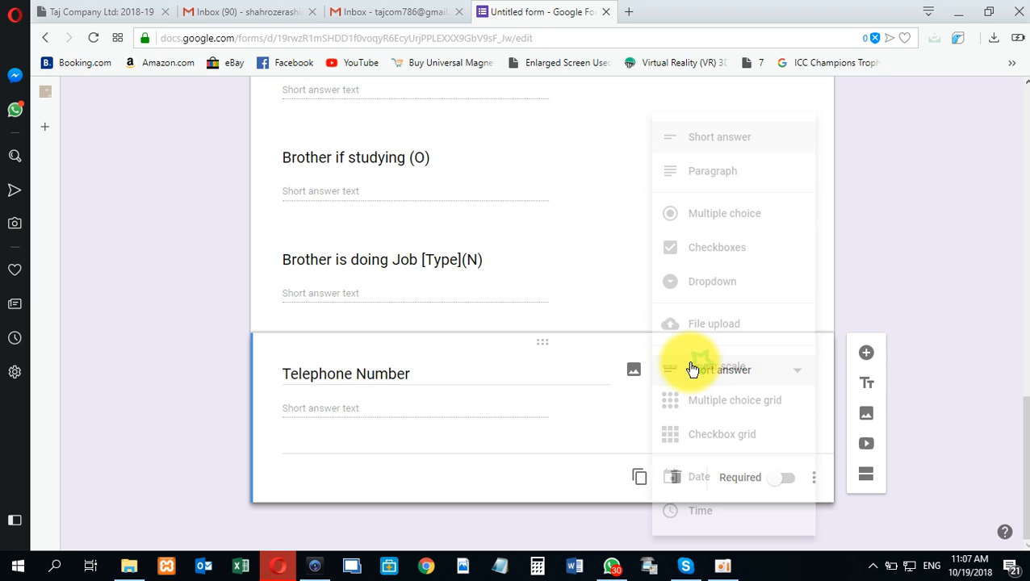
{"action": "left_click", "coordinate": [546, 476]}
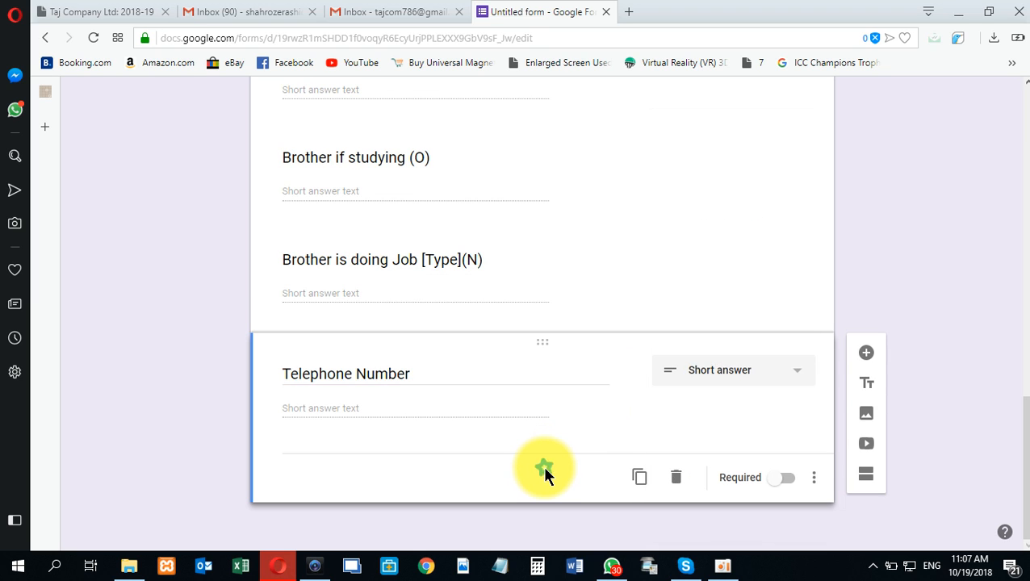
{"action": "left_click", "coordinate": [402, 426]}
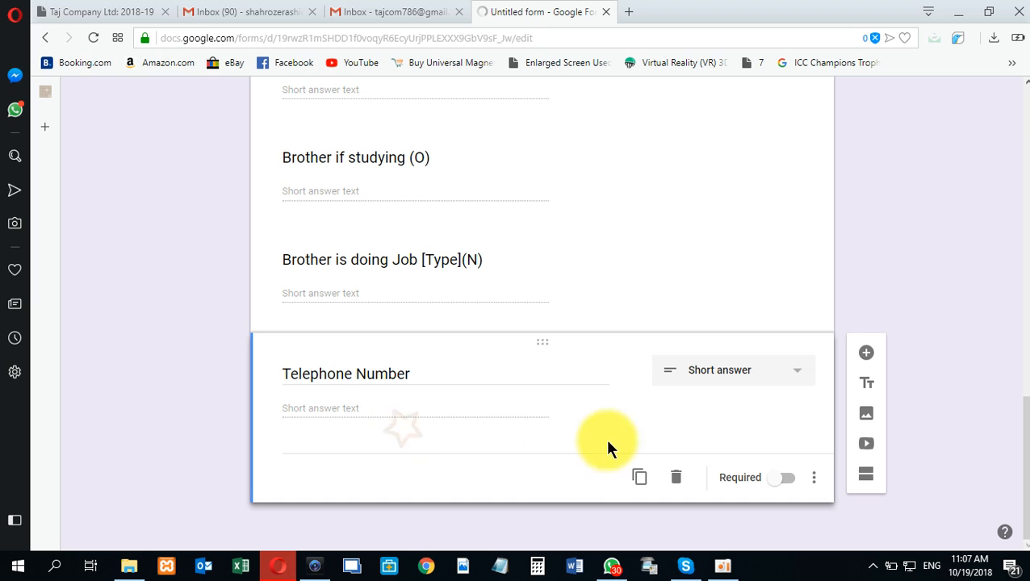
- Add a paragraph question titled "Address" below the Telephone Number question
{"action": "left_click", "coordinate": [867, 357]}
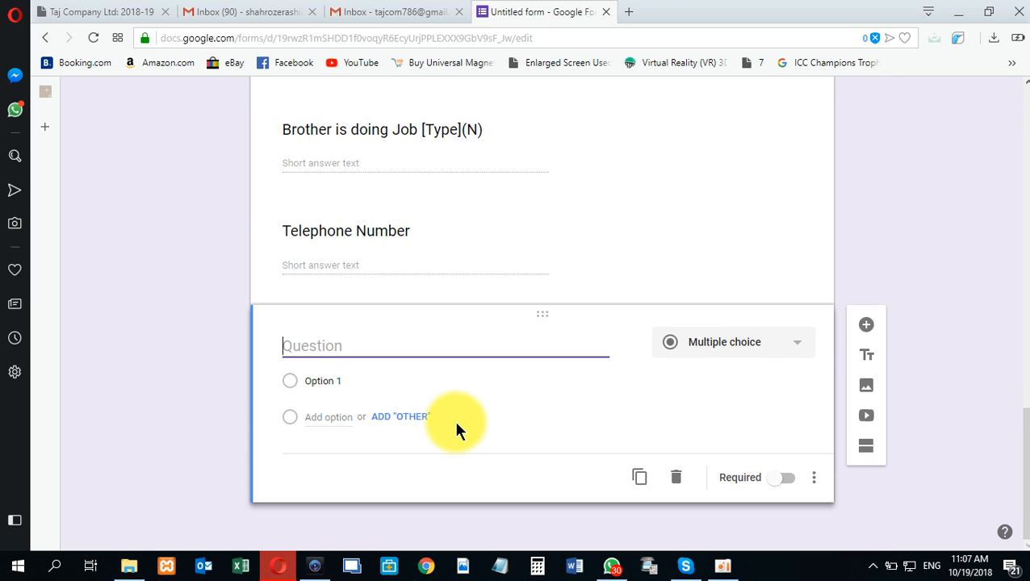
{"action": "type", "text": "Address"}
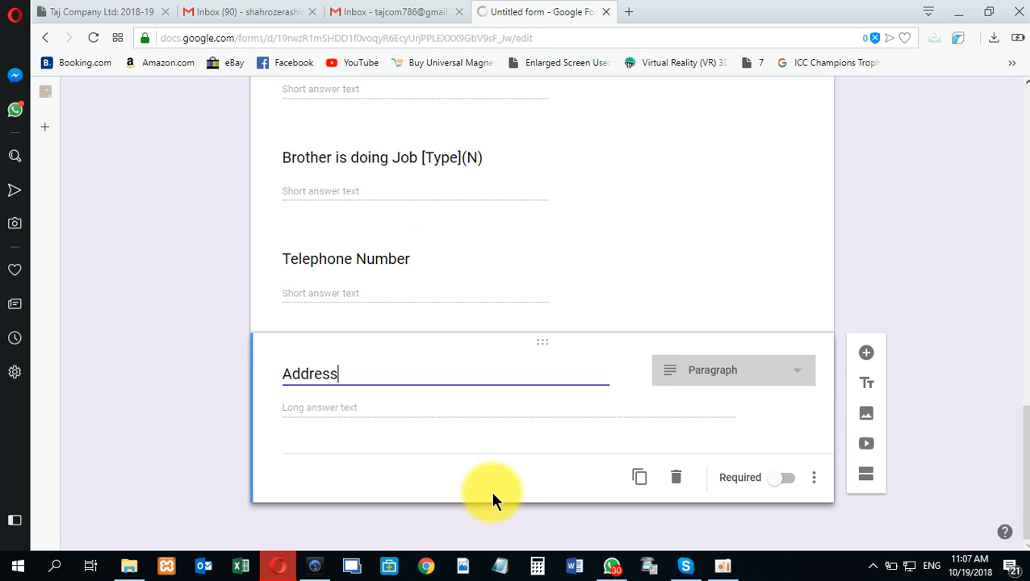
- Rename the Telephone Number question as "Telephone Number (B)"
{"action": "left_click", "coordinate": [409, 258]}
{"action": "left_click", "coordinate": [411, 256]}
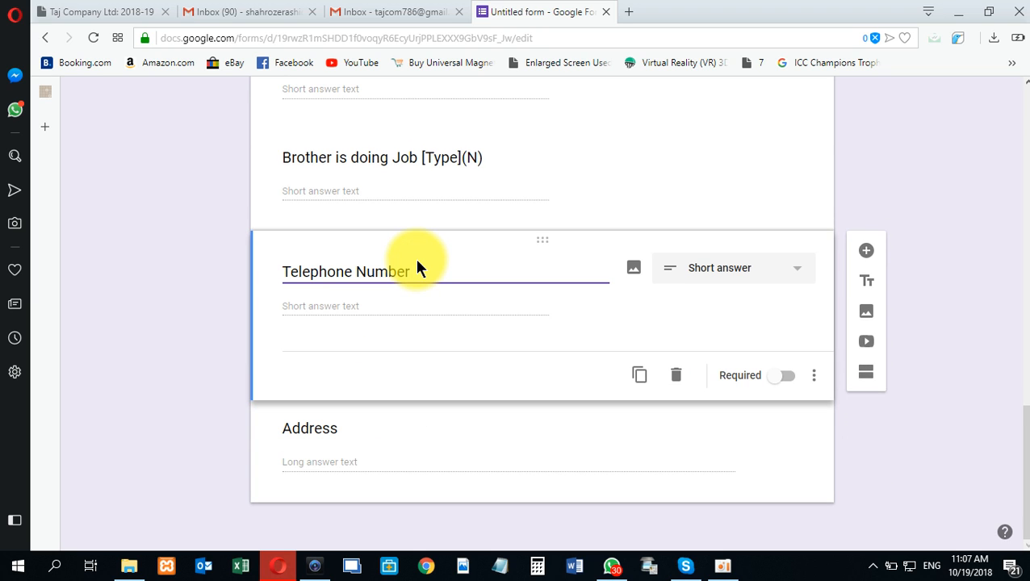
{"action": "type", "text": "(N)"}
{"action": "key", "text": "Tab"}
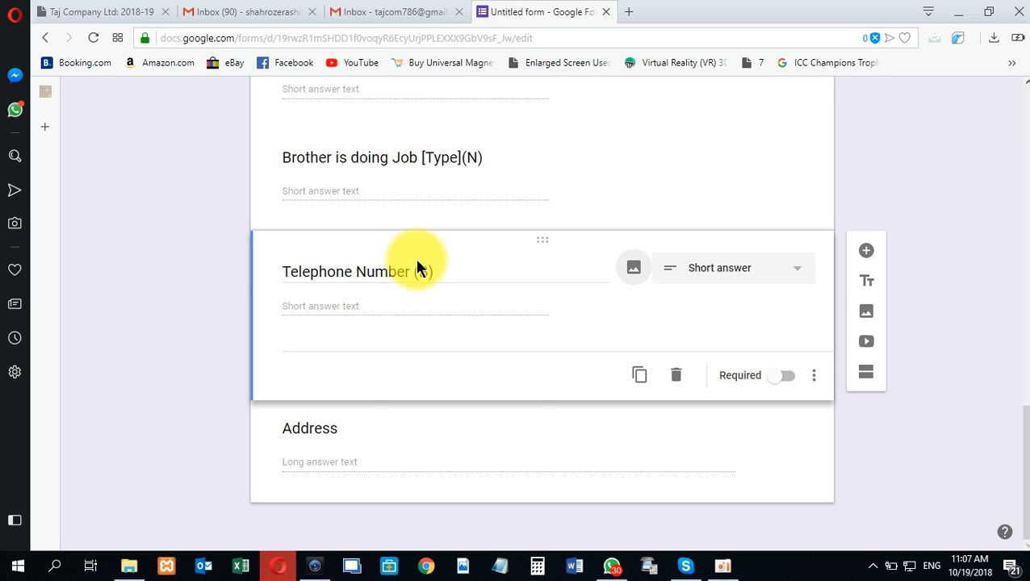
- Rename the Address question as "Address (N)" and keep its answer type as Paragraph
{"action": "left_click", "coordinate": [343, 432]}
{"action": "left_click", "coordinate": [350, 365]}
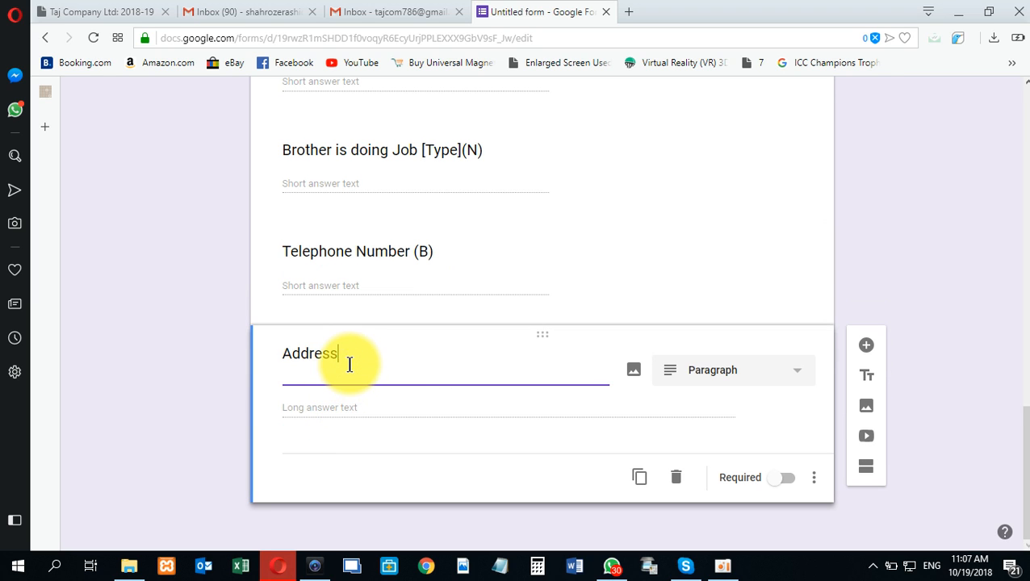
{"action": "type", "text": "("}
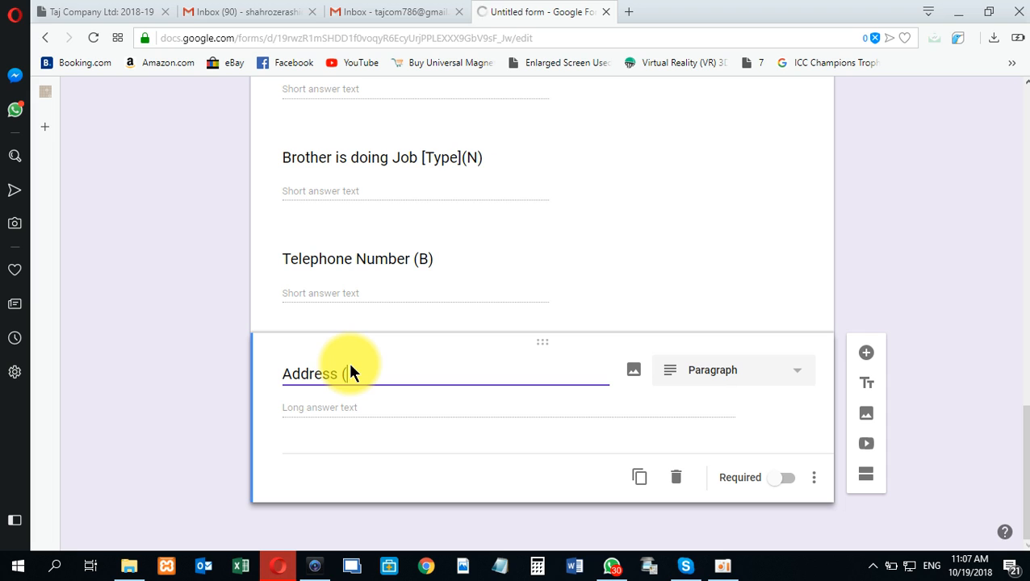
{"action": "type", "text": "N)"}
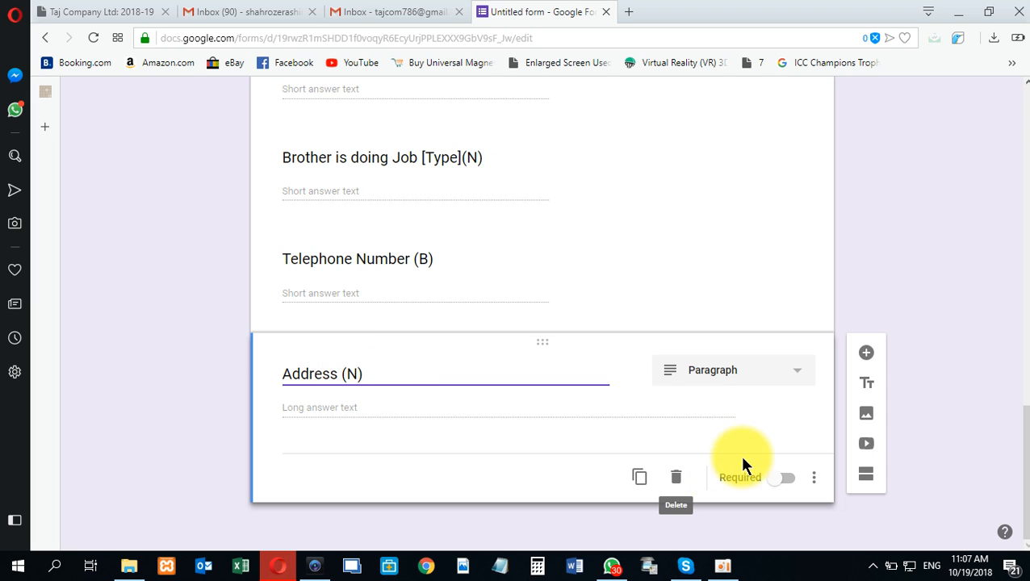
{"action": "left_click", "coordinate": [719, 378]}
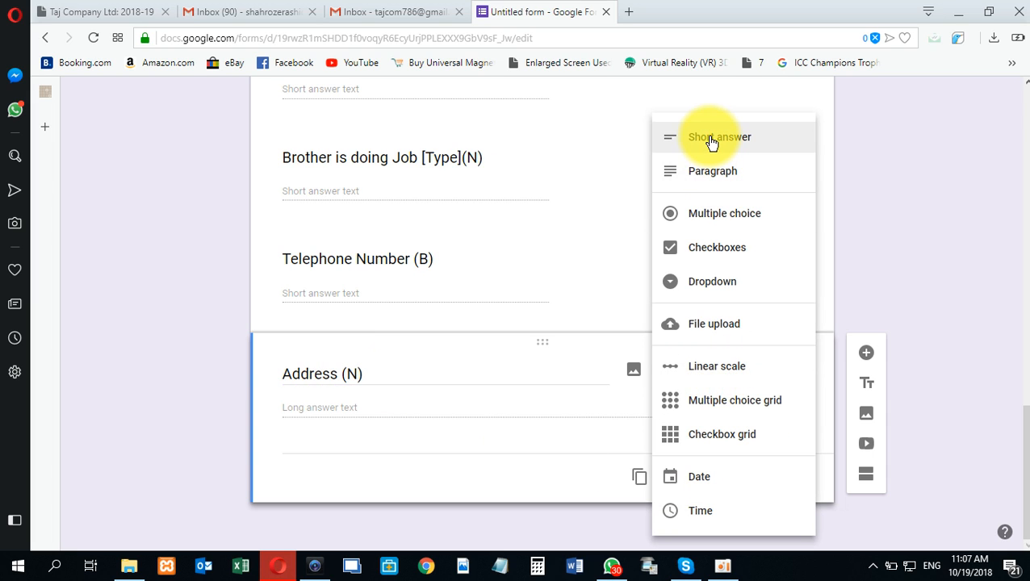
{"action": "left_click", "coordinate": [409, 454]}
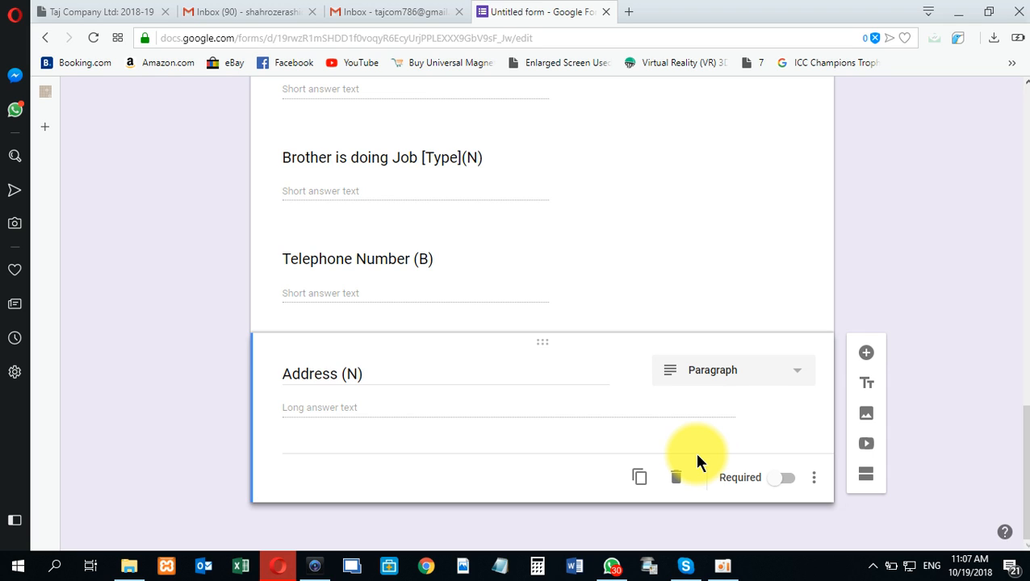
- Add a question titled "Size of House" below the Address question
{"action": "left_click", "coordinate": [867, 354]}
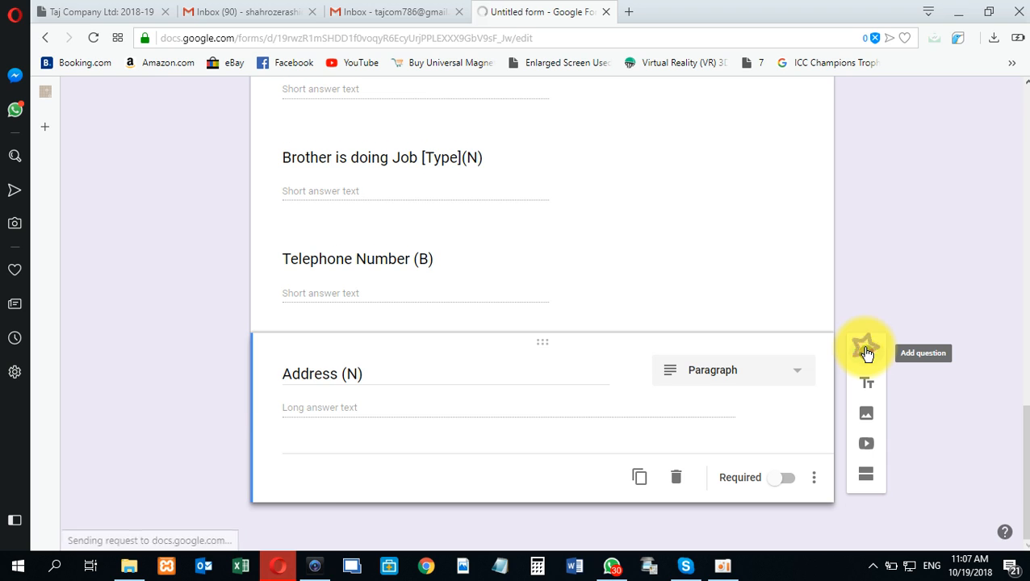
{"action": "type", "text": "Size of"}
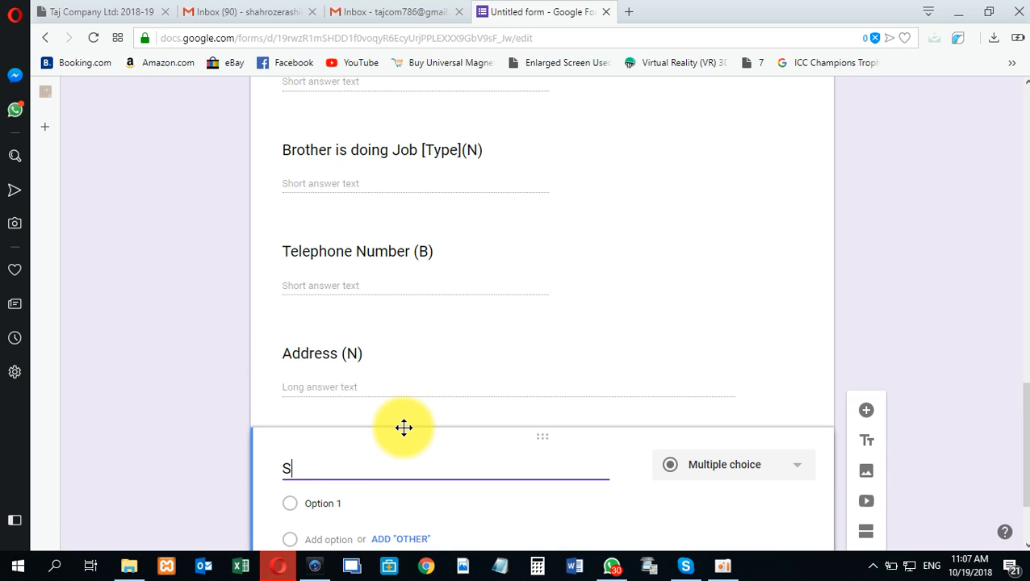
{"action": "type", "text": "use"}
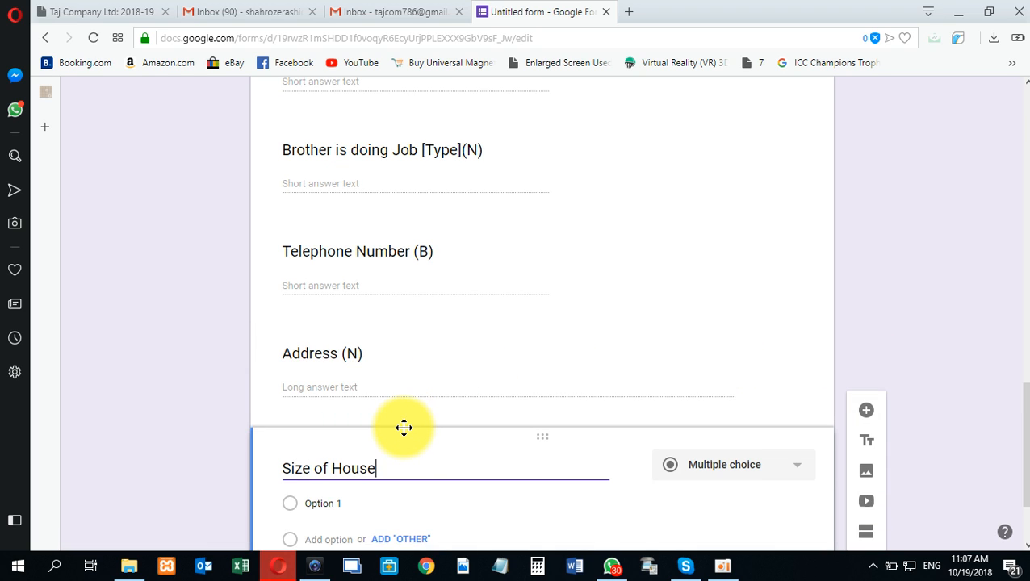
- Rename the Address question as "House No." and set its answer type to Paragraph
{"action": "left_click", "coordinate": [301, 356]}
{"action": "triple_click", "coordinate": [307, 357]}
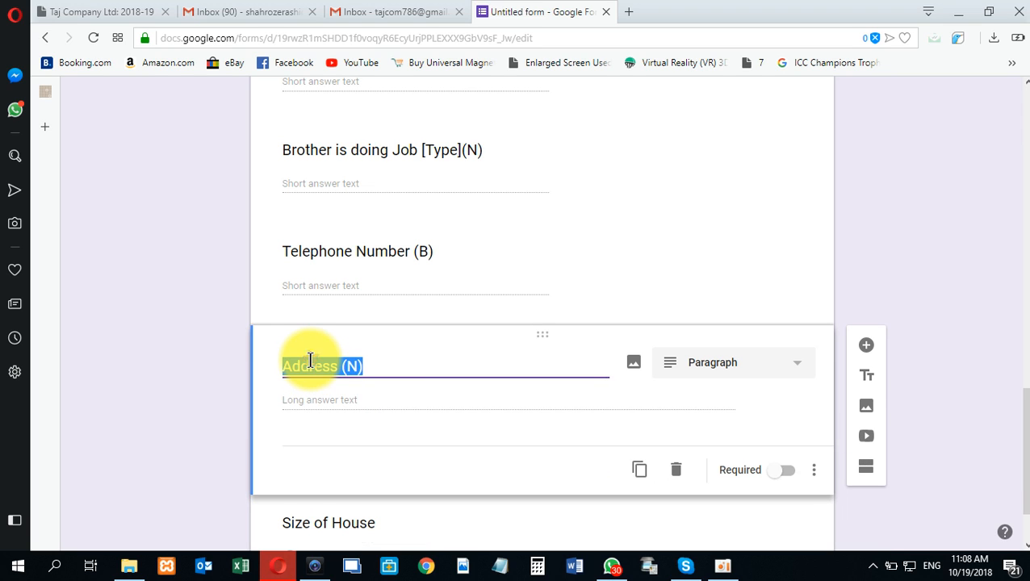
{"action": "type", "text": "Gouse"}
{"action": "key", "text": "BackSpace"}
{"action": "key", "text": "BackSpace"}
{"action": "key", "text": "BackSpace"}
{"action": "key", "text": "BackSpace"}
{"action": "key", "text": "BackSpace"}
{"action": "type", "text": "Ho"}
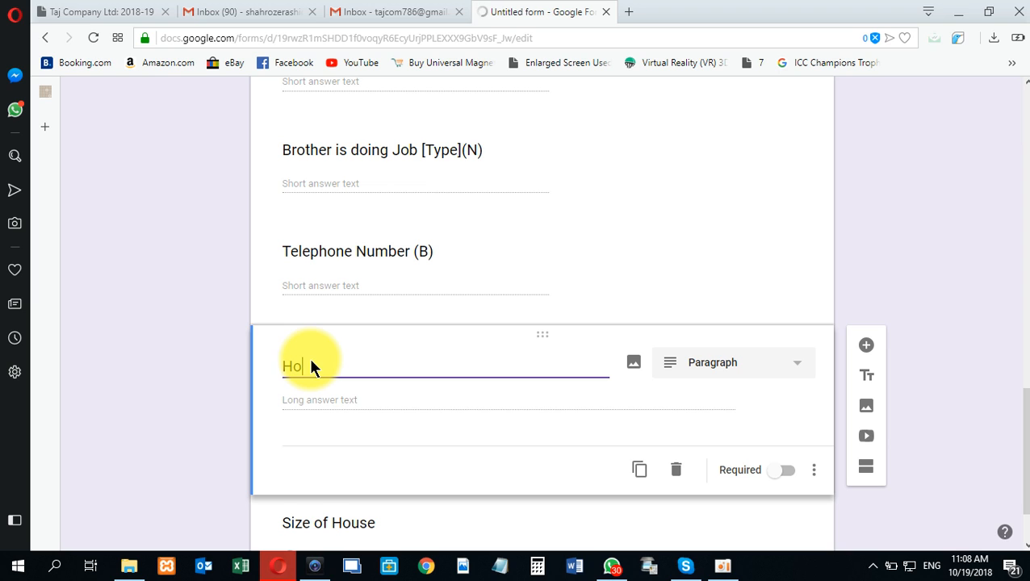
{"action": "type", "text": "use No."}
{"action": "left_click", "coordinate": [933, 285]}
{"action": "scroll", "coordinate": [466, 418], "scroll_direction": "down", "scroll_amount": 2}
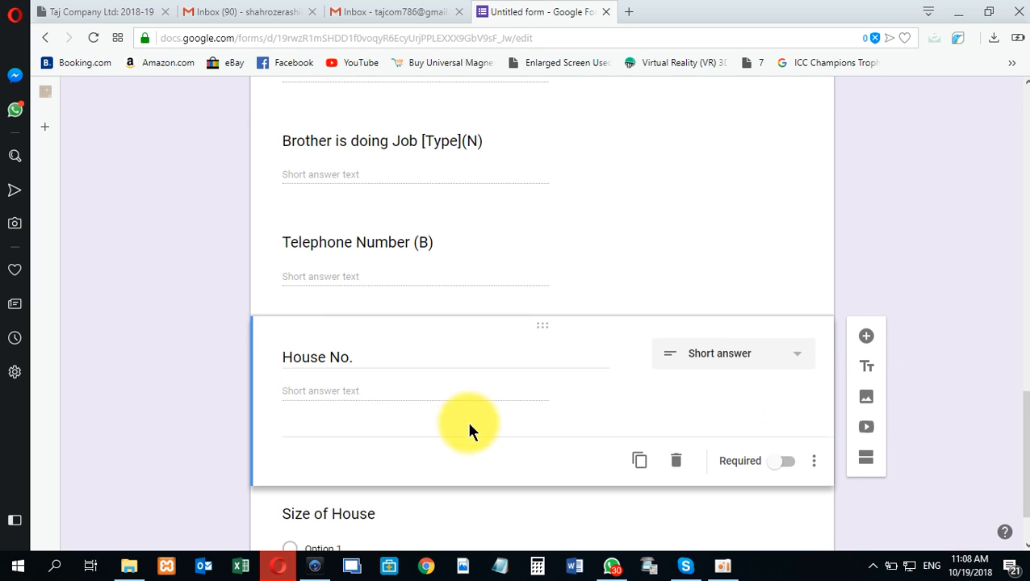
{"action": "left_click", "coordinate": [747, 274]}
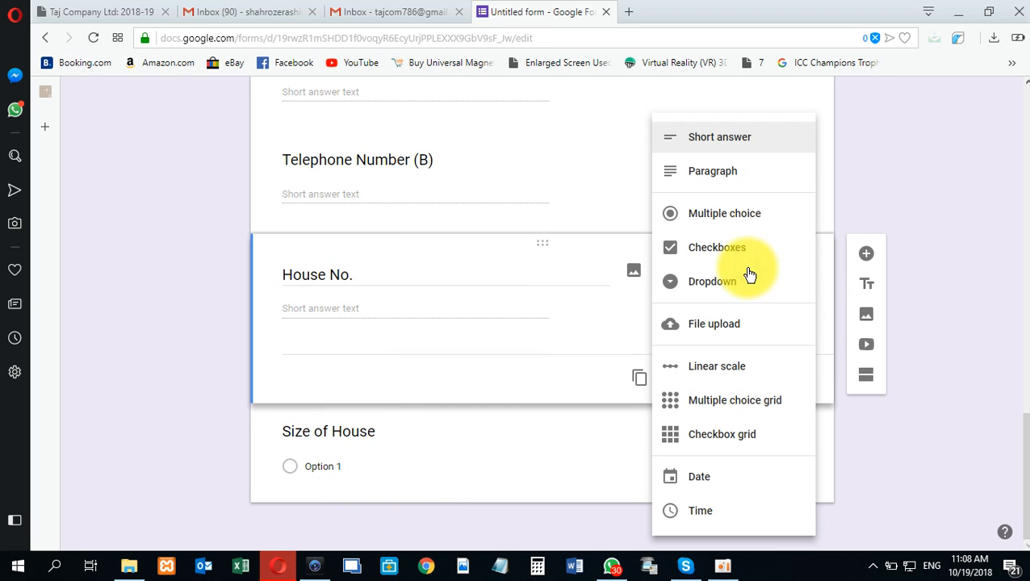
{"action": "left_click", "coordinate": [736, 185]}
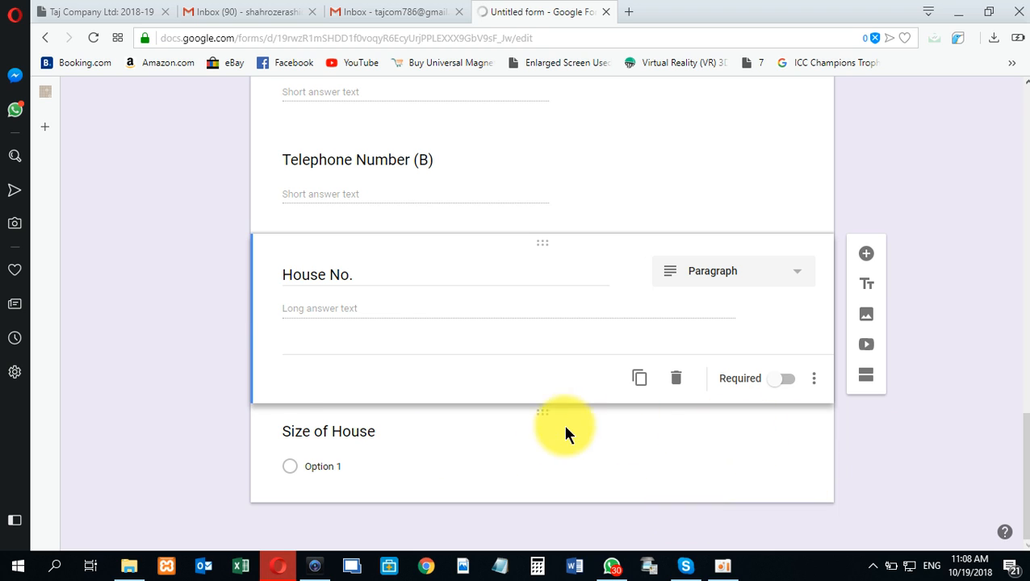
- Set the answer type of the Size of House question to Short answer
{"action": "left_click", "coordinate": [479, 444]}
{"action": "left_click", "coordinate": [777, 385]}
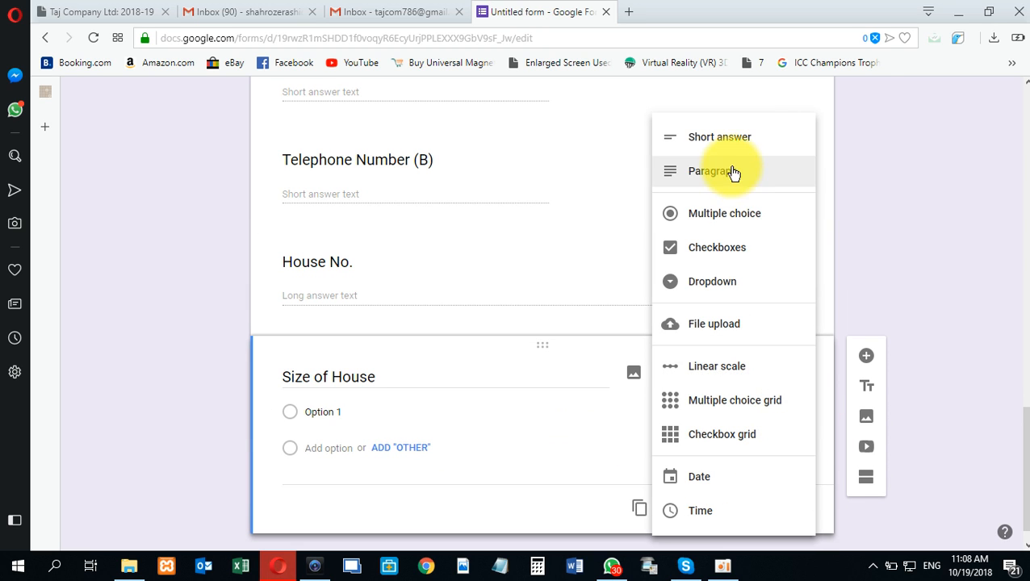
{"action": "left_click", "coordinate": [721, 143]}
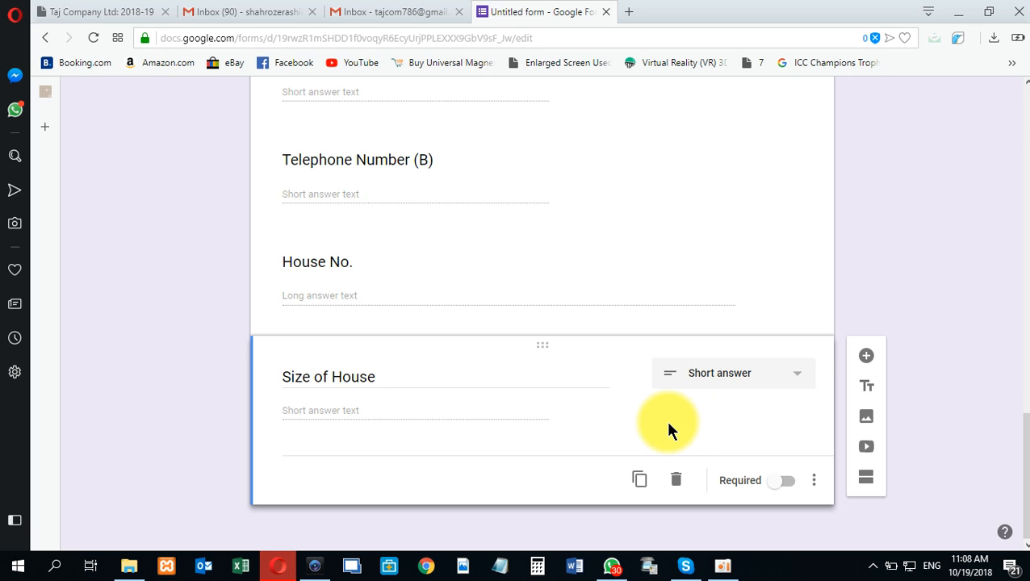
- Rename the two house questions as "House No. (N)" and "Size of House (O)"
{"action": "left_click", "coordinate": [361, 272]}
{"action": "left_click", "coordinate": [364, 271]}
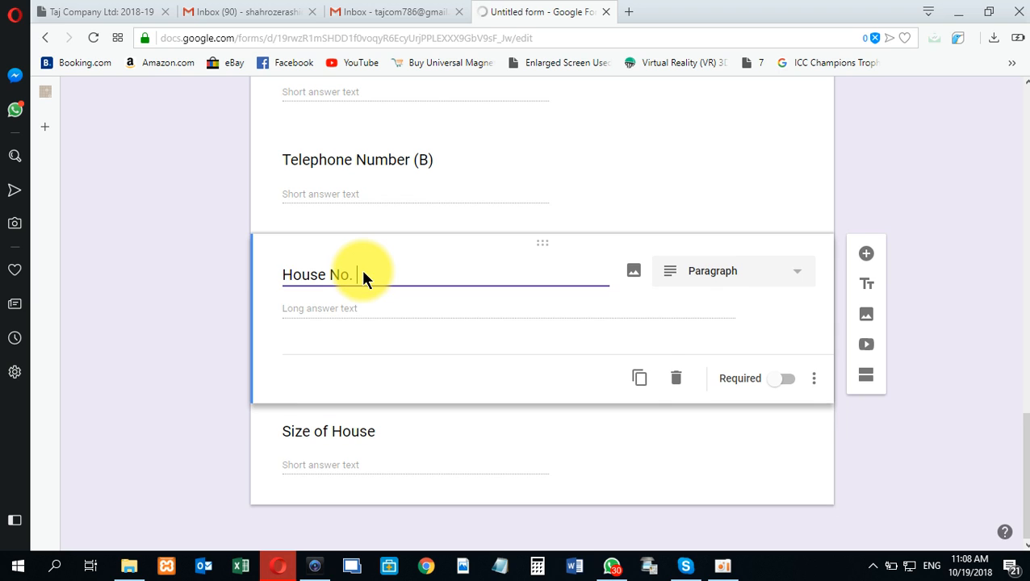
{"action": "type", "text": "(N)"}
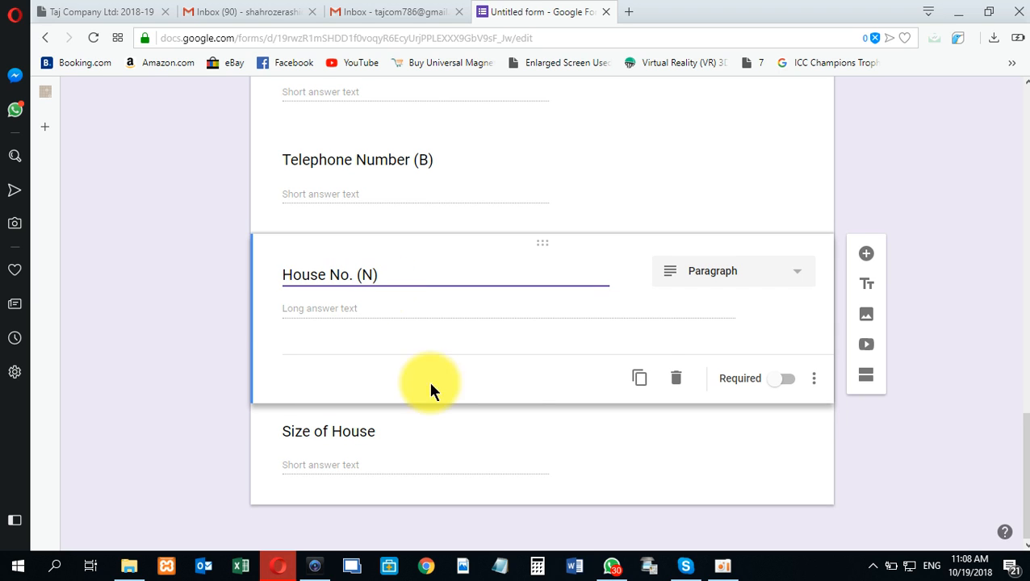
{"action": "left_click", "coordinate": [372, 428]}
{"action": "left_click", "coordinate": [376, 373]}
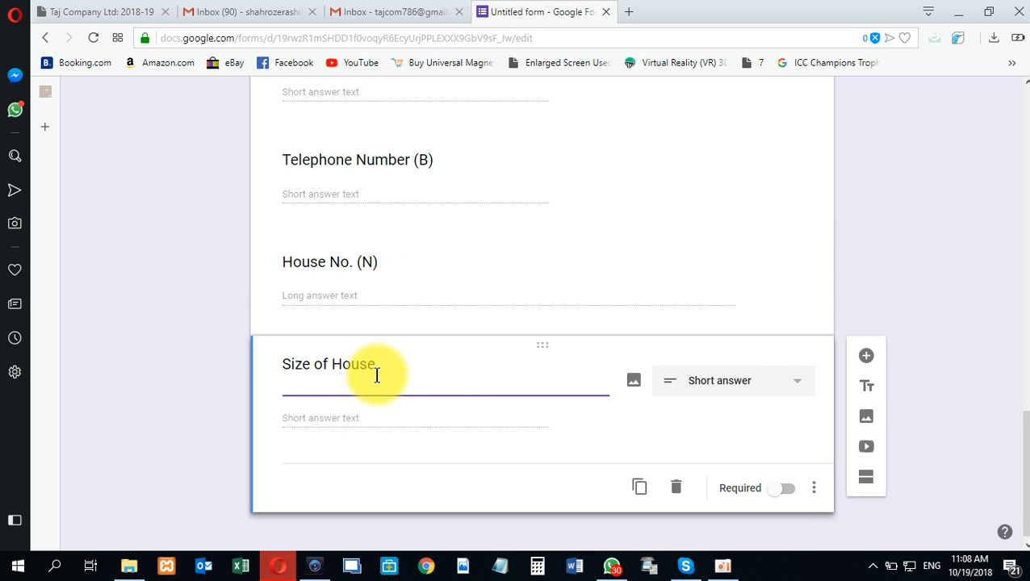
{"action": "type", "text": "(O)"}
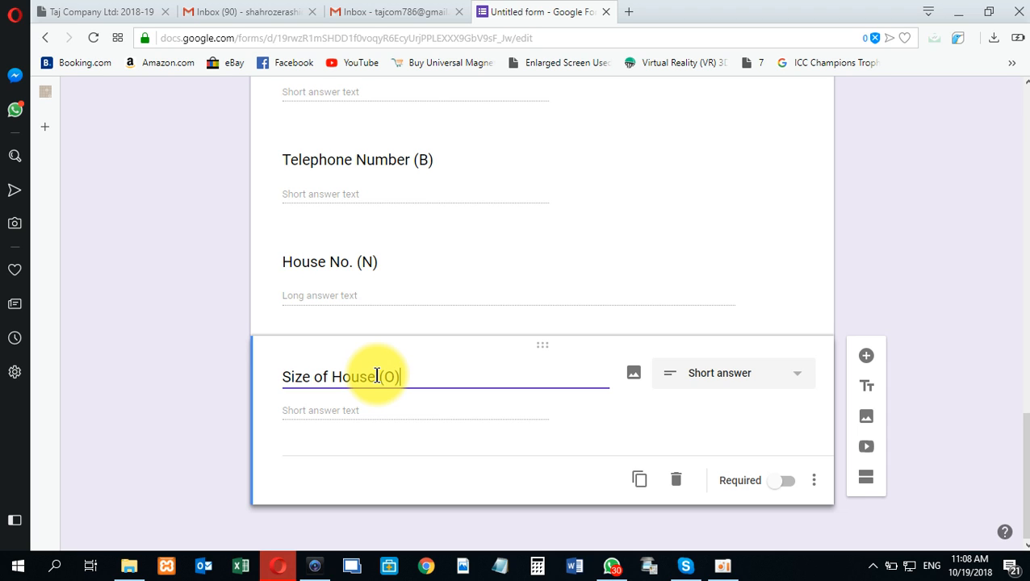
{"action": "left_click", "coordinate": [241, 497]}
- Add a short answer question titled "Height (R)" below the Size of House question
{"action": "left_click", "coordinate": [867, 356]}
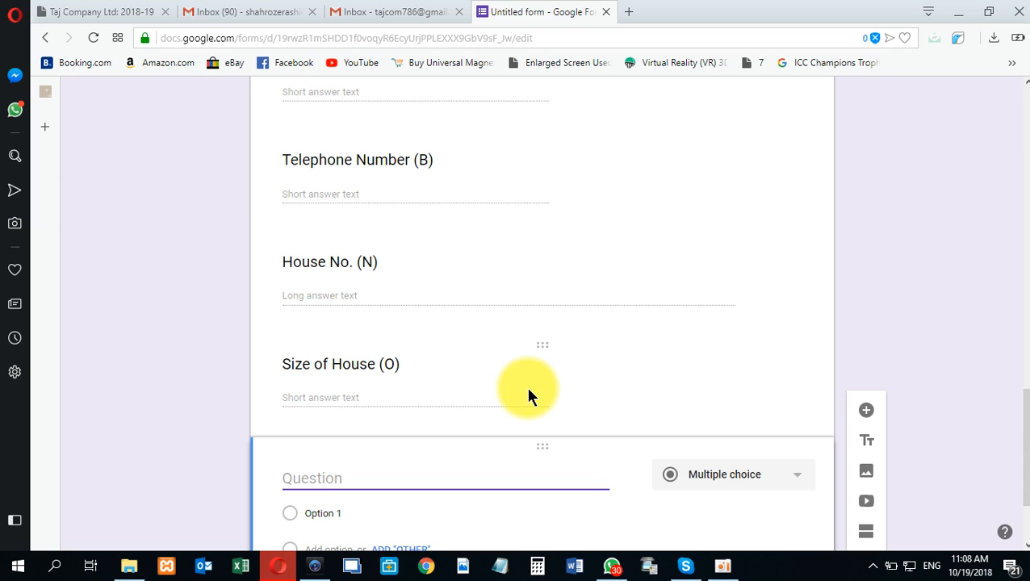
{"action": "type", "text": "Height"}
{"action": "left_click", "coordinate": [724, 474]}
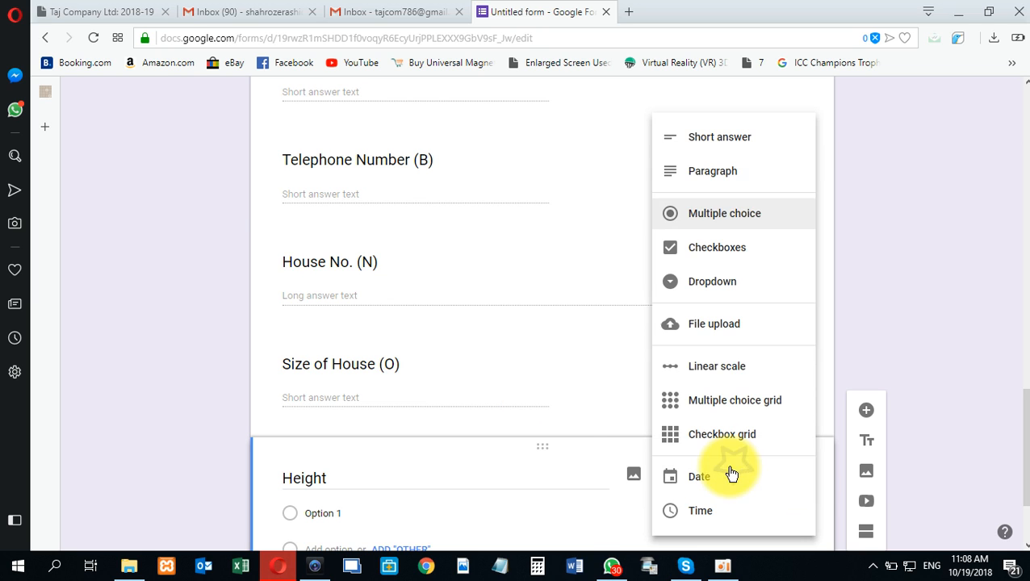
{"action": "left_click", "coordinate": [723, 139]}
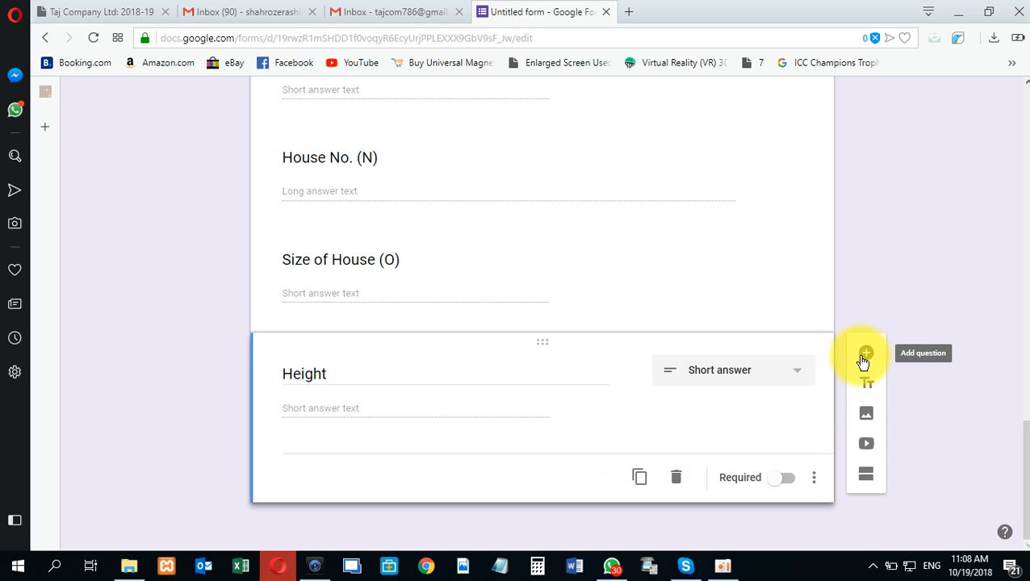
{"action": "double_click", "coordinate": [311, 374]}
{"action": "left_click", "coordinate": [340, 374]}
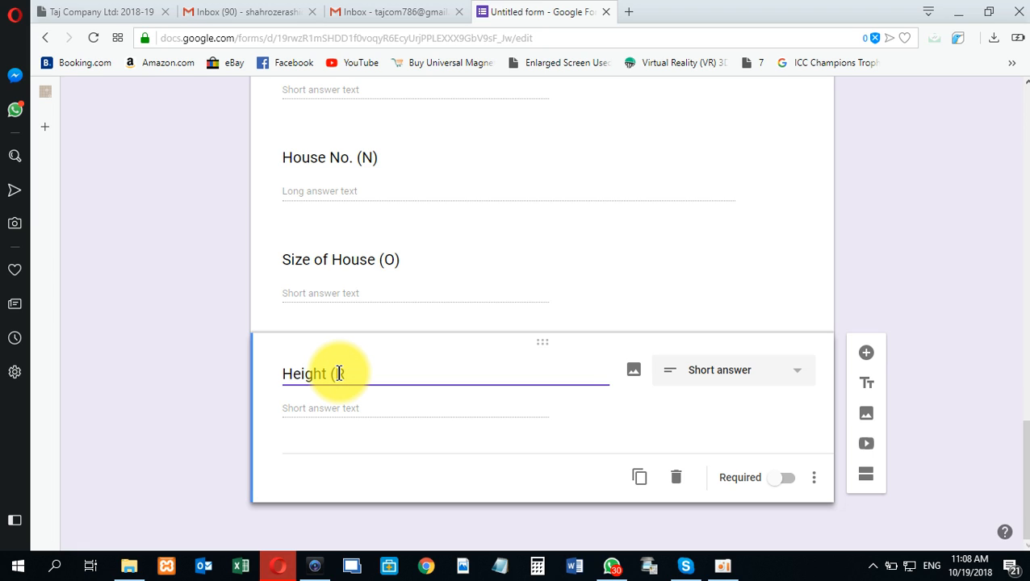
{"action": "left_click", "coordinate": [867, 384]}
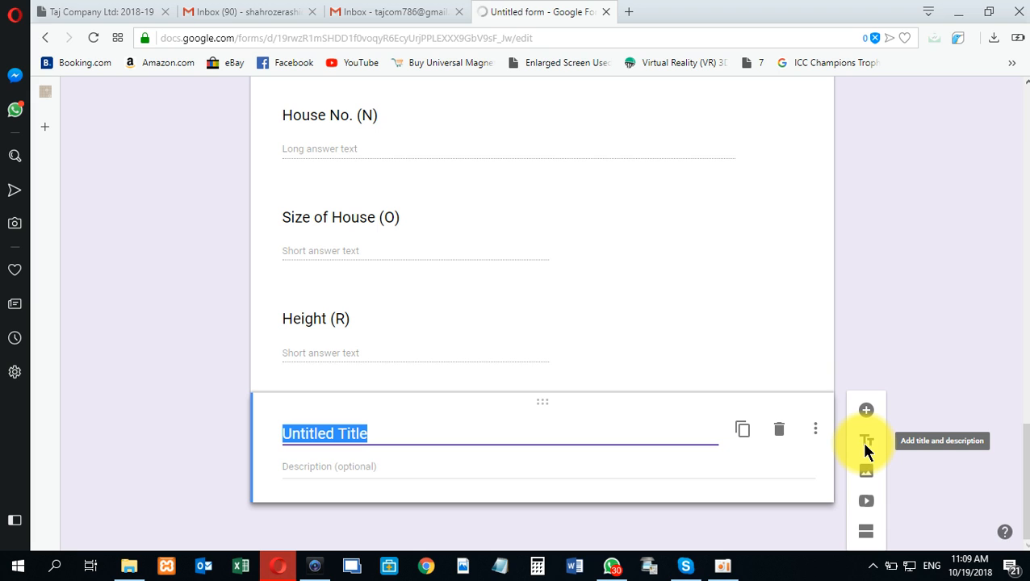
{"action": "left_click", "coordinate": [774, 436]}
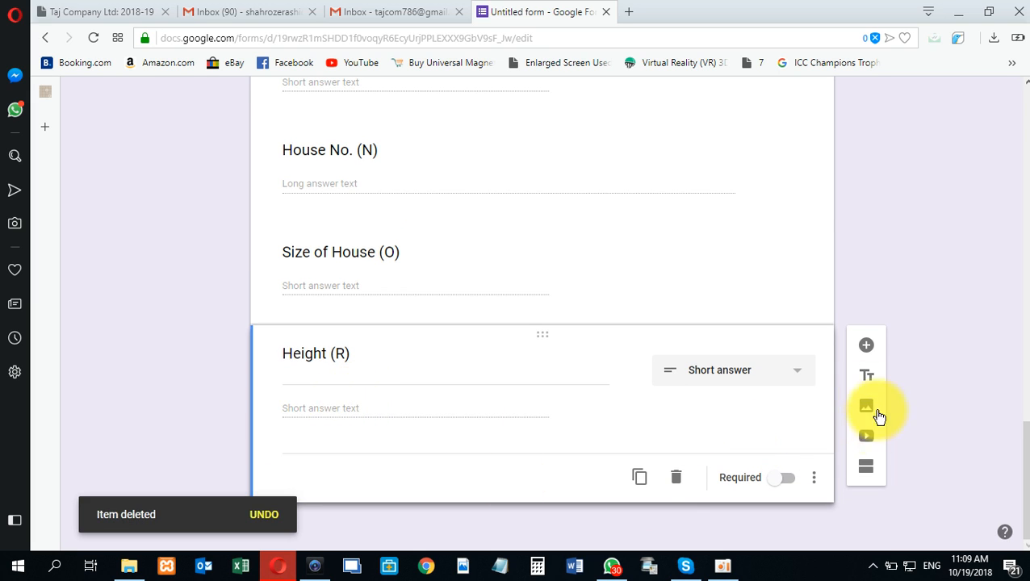
- Add a short answer question titled "Size of Circumference of the head (R)" below the Height question
{"action": "left_click", "coordinate": [866, 346]}
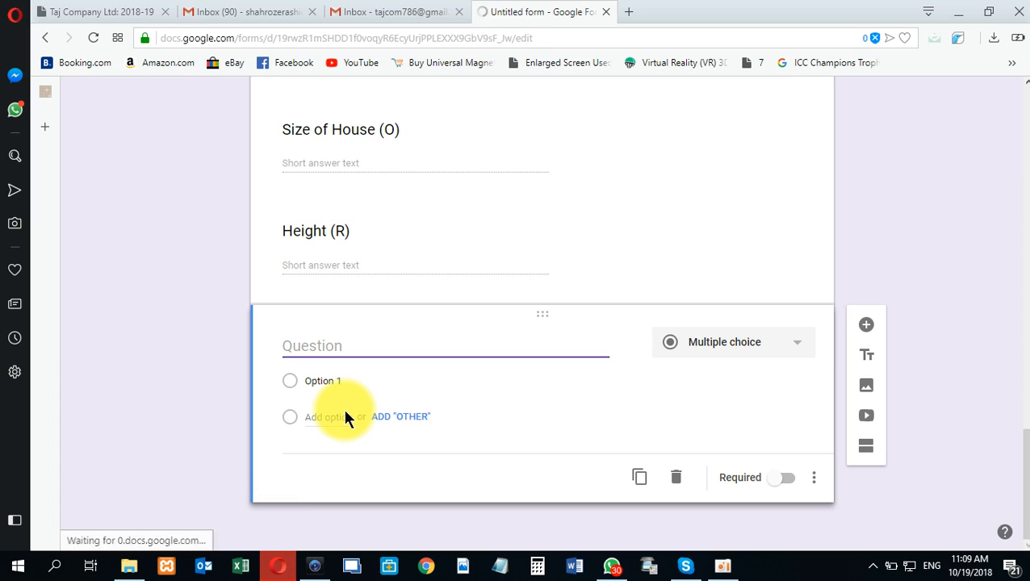
{"action": "type", "text": "Size"}
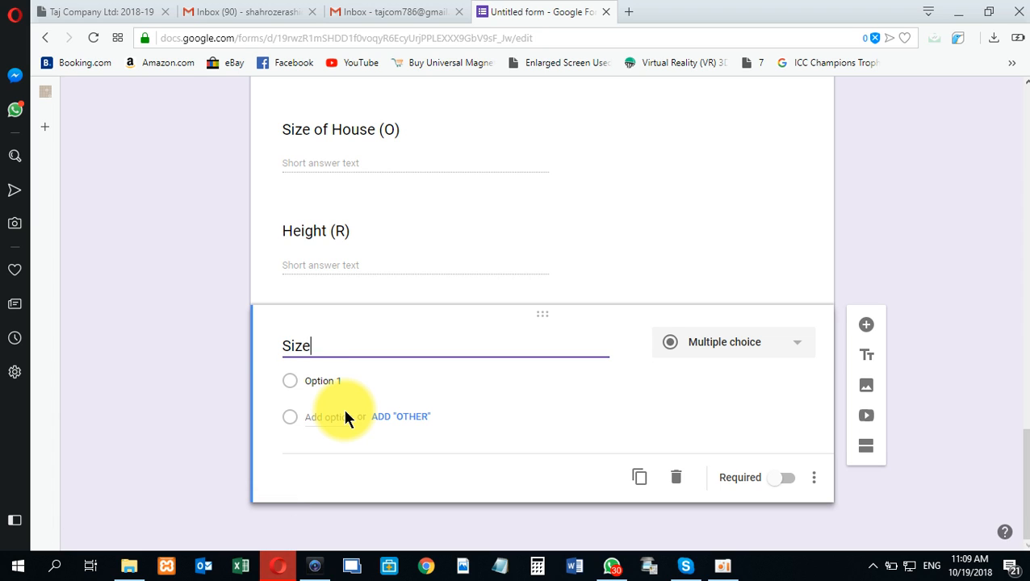
{"action": "type", "text": " of Circum"}
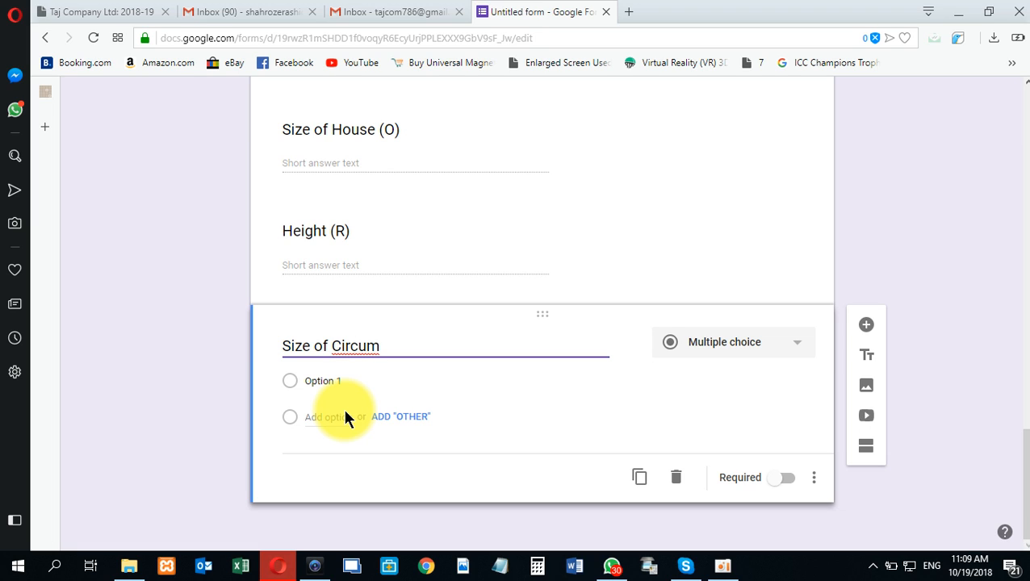
{"action": "type", "text": "ference "}
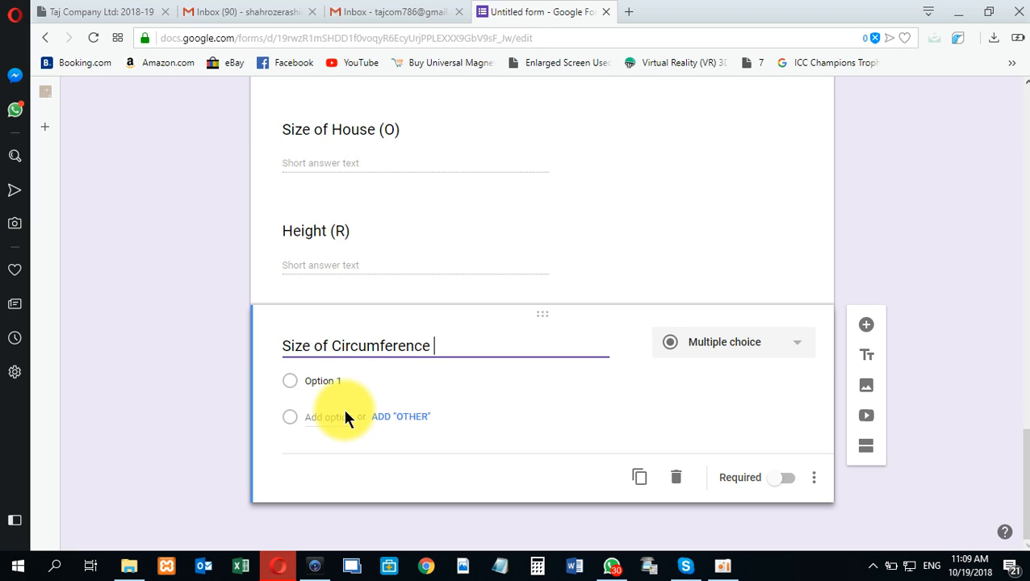
{"action": "type", "text": "of the head"}
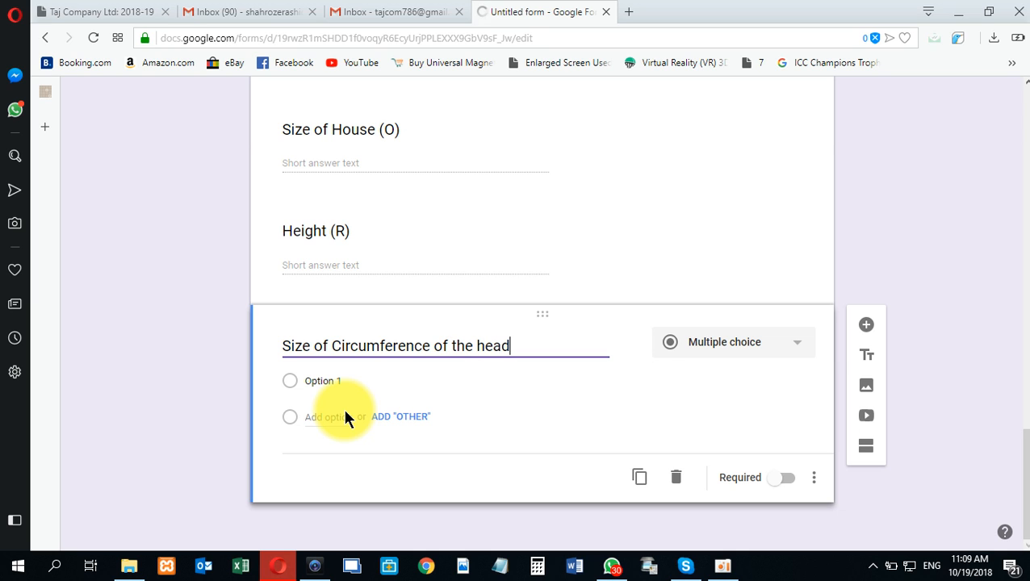
{"action": "left_click", "coordinate": [730, 375]}
{"action": "left_click", "coordinate": [564, 439]}
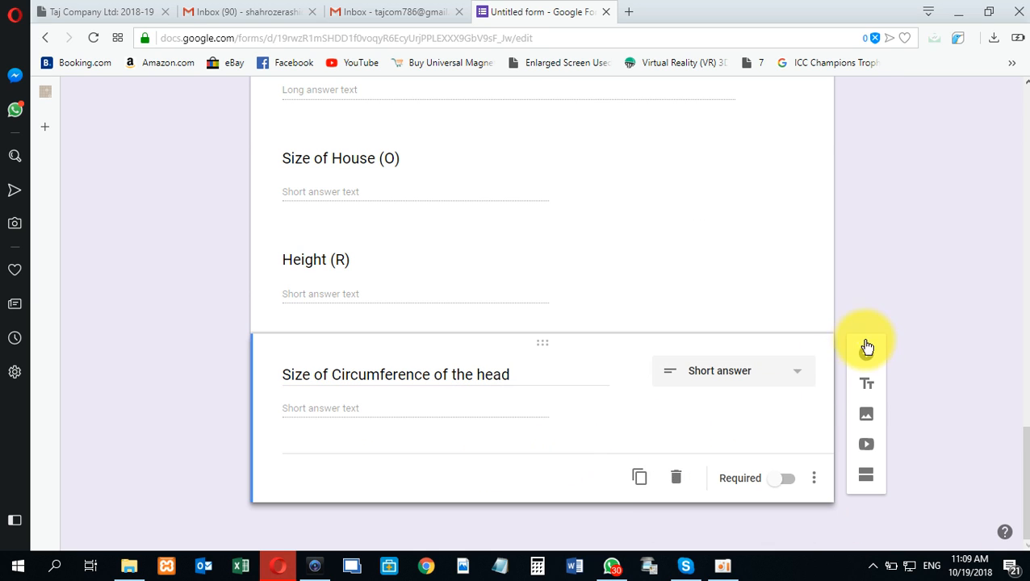
{"action": "triple_click", "coordinate": [537, 374]}
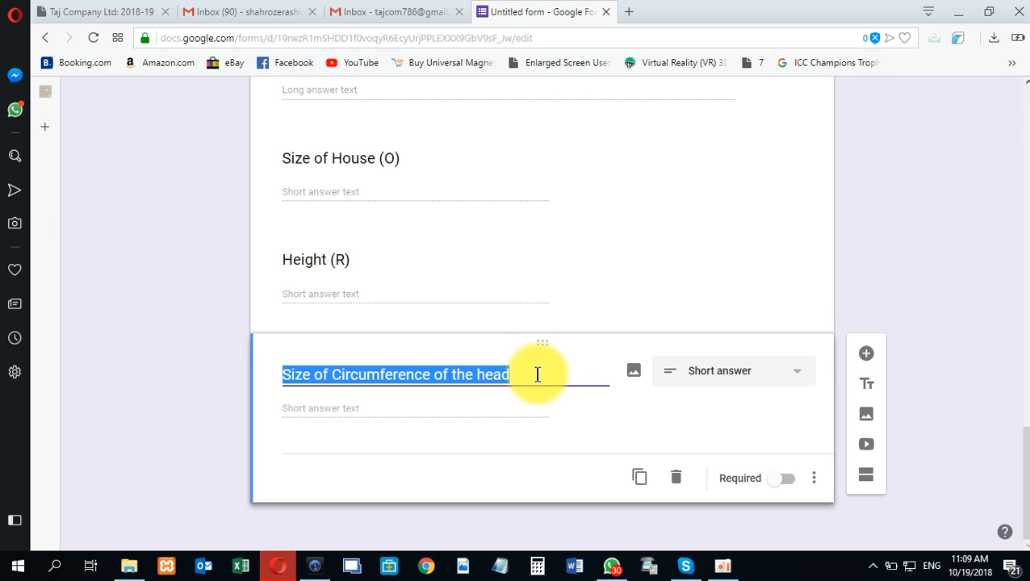
{"action": "left_click", "coordinate": [537, 374]}
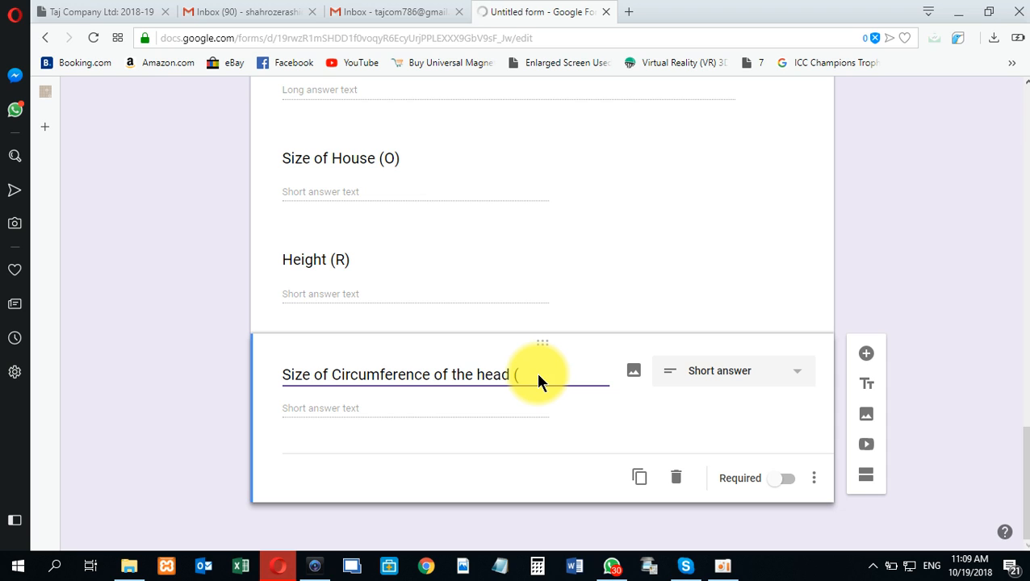
{"action": "type", "text": "(R)"}
- Add a short answer question titled "Shoe Size (R)" below the head circumference question
{"action": "left_click", "coordinate": [867, 360]}
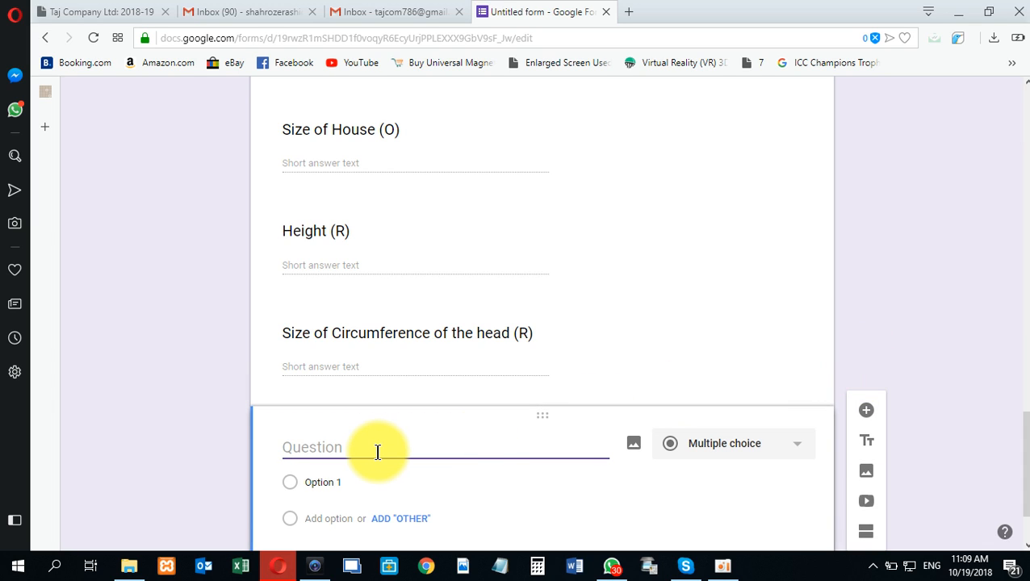
{"action": "type", "text": "Shoe Si"}
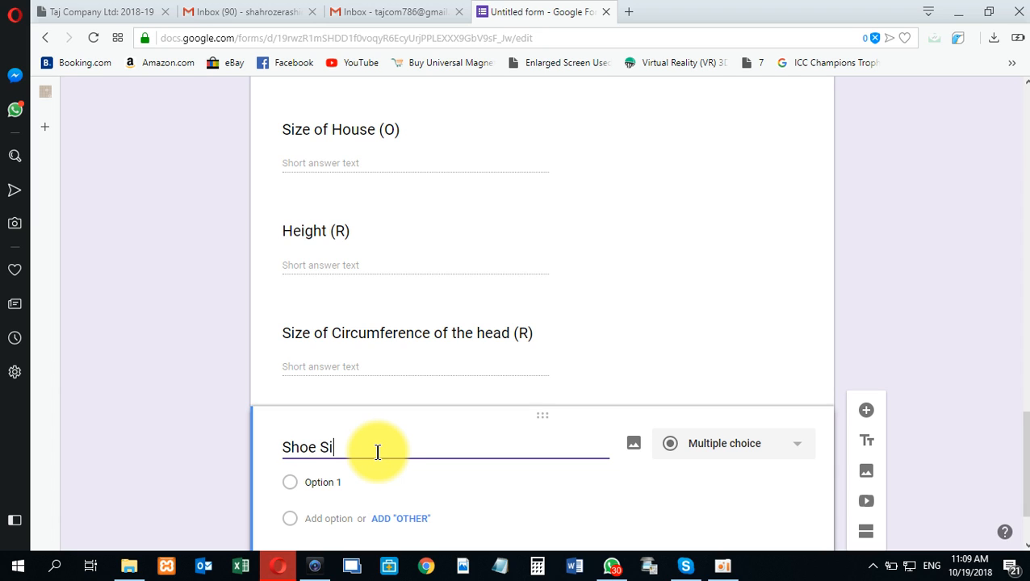
{"action": "type", "text": "ze (R"}
{"action": "left_click", "coordinate": [682, 447]}
{"action": "left_click", "coordinate": [712, 147]}
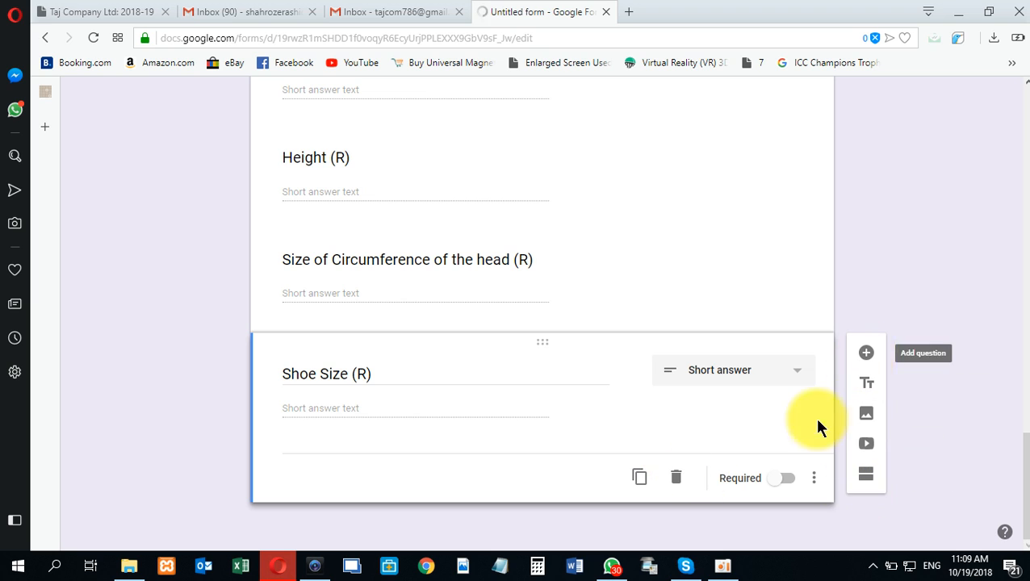
{"action": "left_click", "coordinate": [788, 480]}
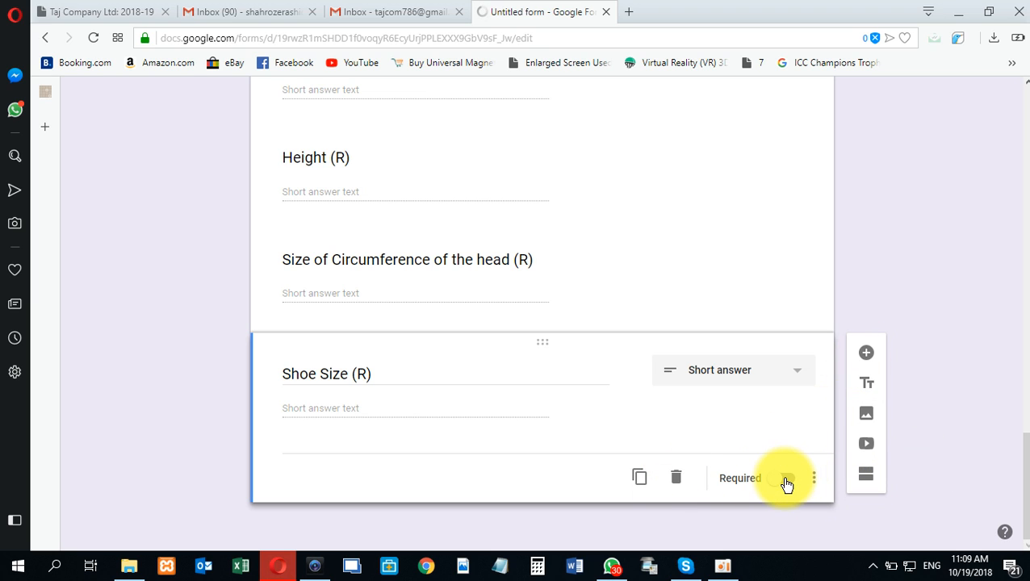
- Add a blank question below the Shoe Size question and rename the Shoe Size question as "Shoe Size (I)"
{"action": "left_click", "coordinate": [866, 352]}
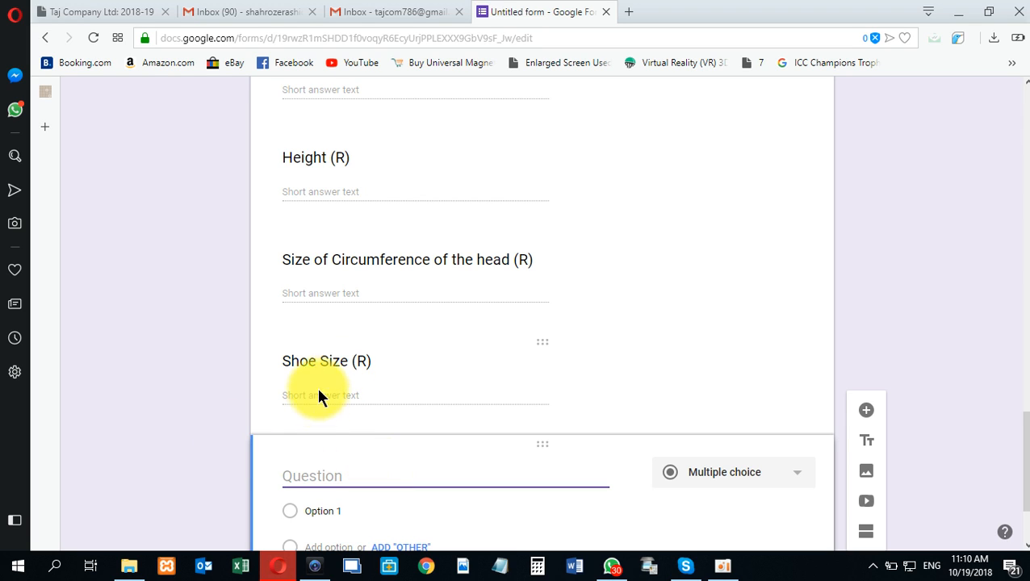
{"action": "left_click", "coordinate": [356, 360]}
{"action": "left_click", "coordinate": [360, 363]}
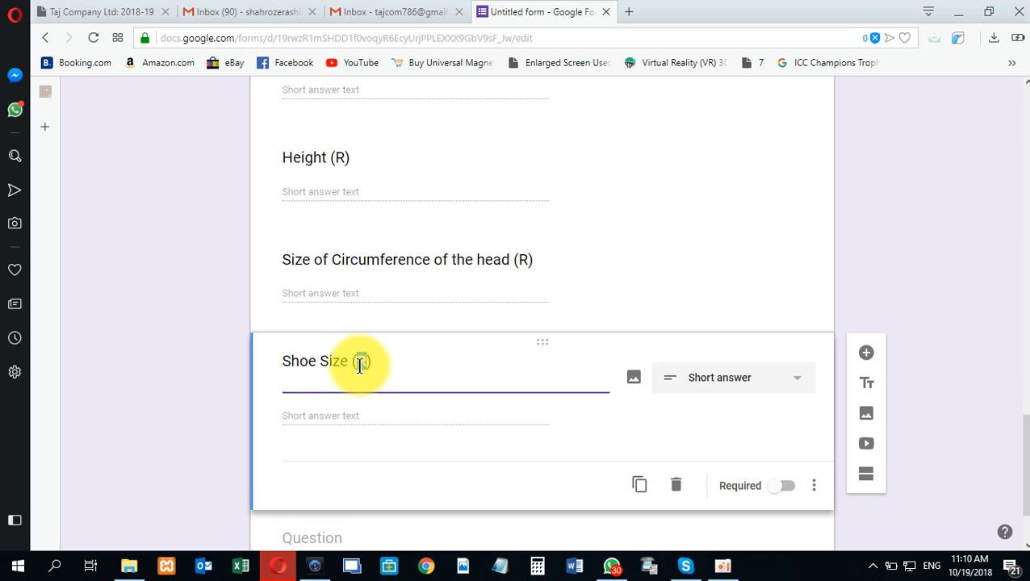
{"action": "type", "text": "I"}
- Title the blank question below Shoe Size "Favorite Ice Cream" and make it a short answer question
{"action": "left_click", "coordinate": [300, 533]}
{"action": "type", "text": "Favourite Ic"}
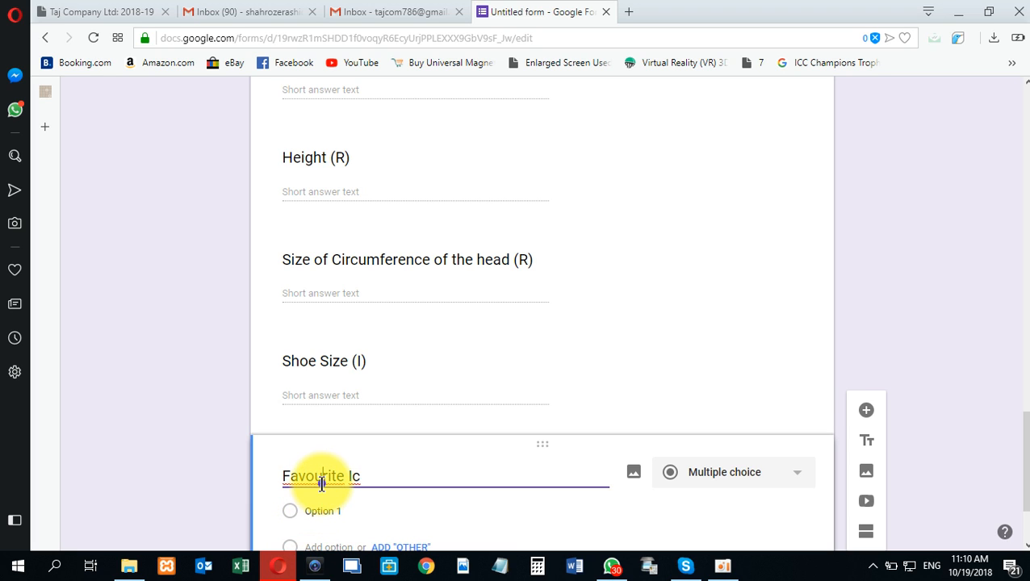
{"action": "right_click", "coordinate": [321, 483]}
{"action": "left_click", "coordinate": [371, 255]}
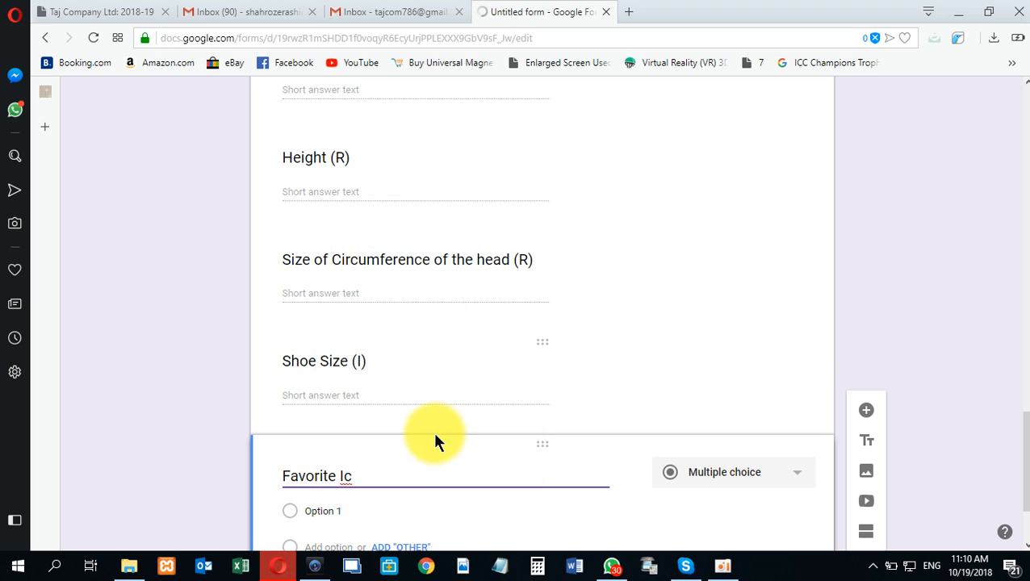
{"action": "key", "text": "End"}
{"action": "type", "text": "e"}
{"action": "type", "text": " Cream"}
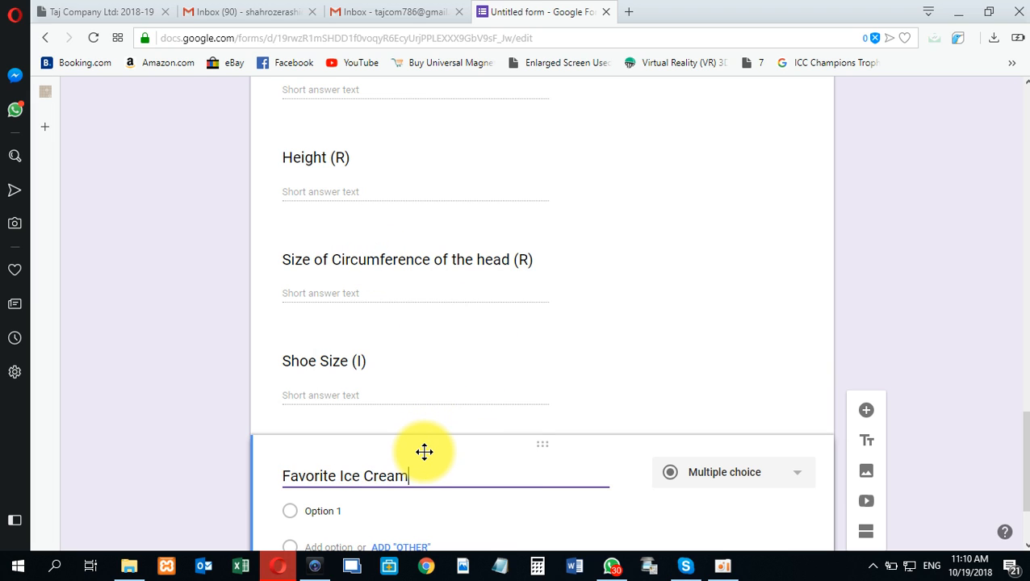
{"action": "key", "text": "Tab"}
{"action": "left_click", "coordinate": [710, 472]}
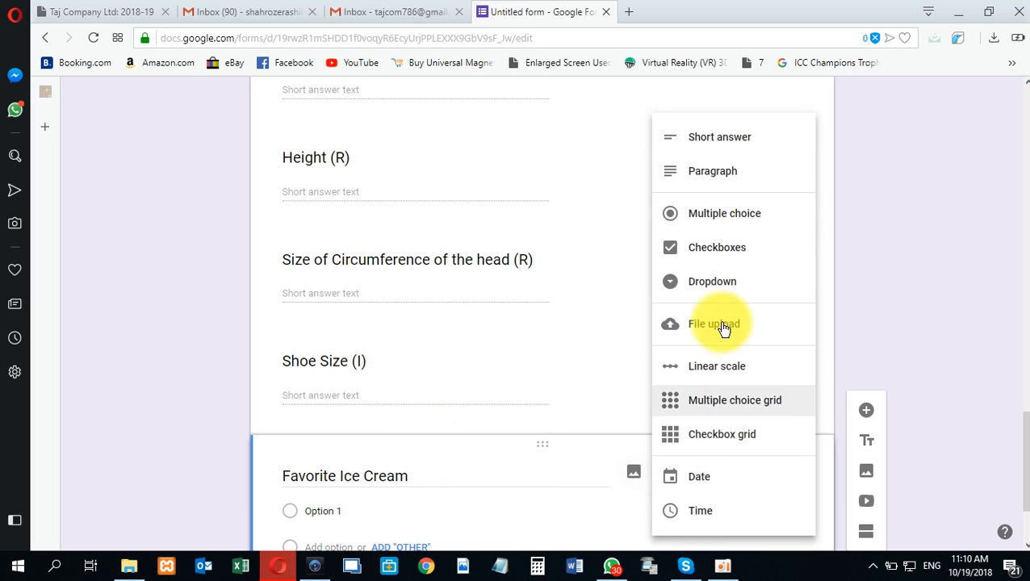
{"action": "left_click", "coordinate": [735, 129]}
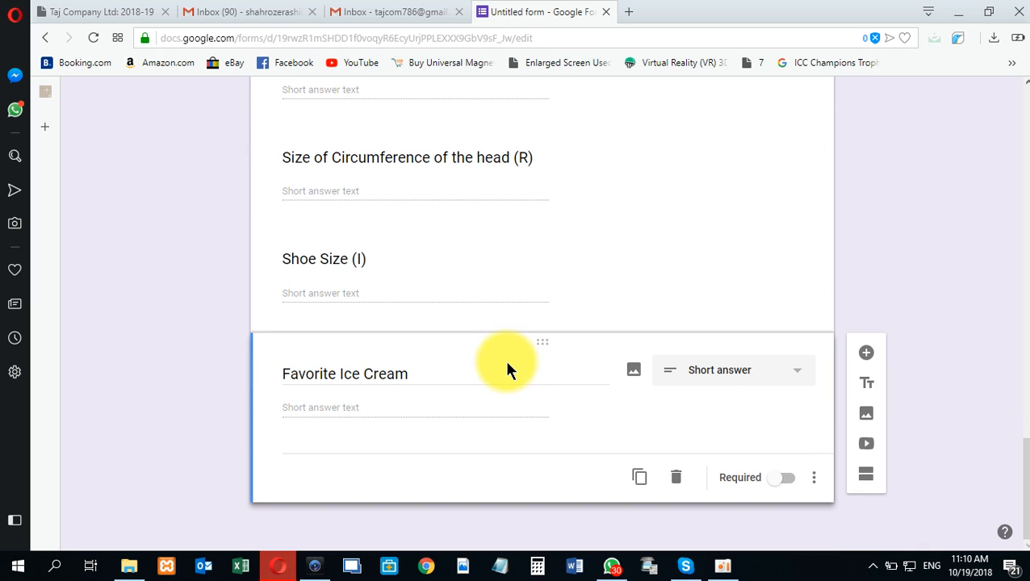
- Add a short answer question titled "Favorite Color" below the Favorite Ice Cream question
{"action": "left_click", "coordinate": [862, 356]}
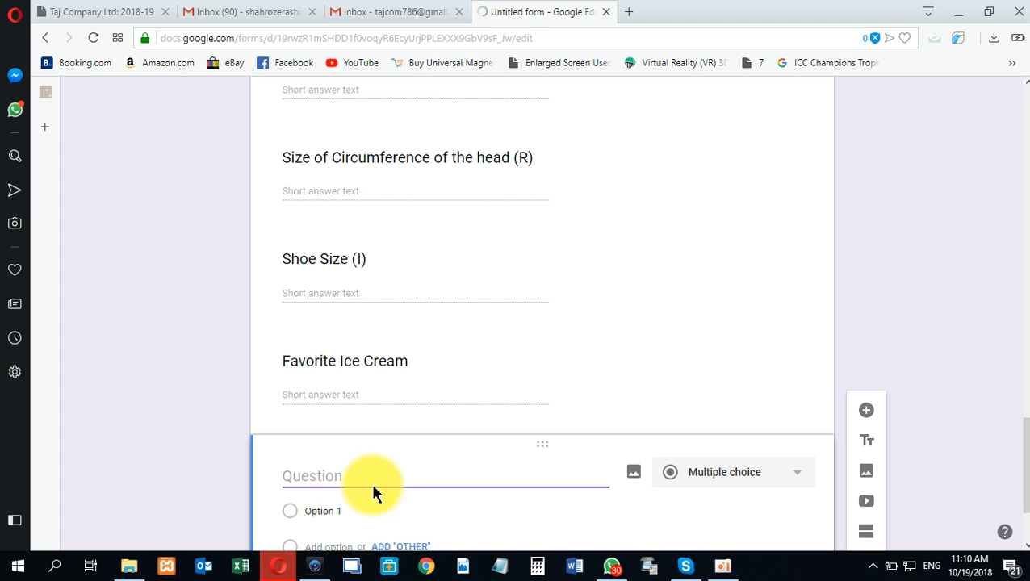
{"action": "type", "text": "Favo"}
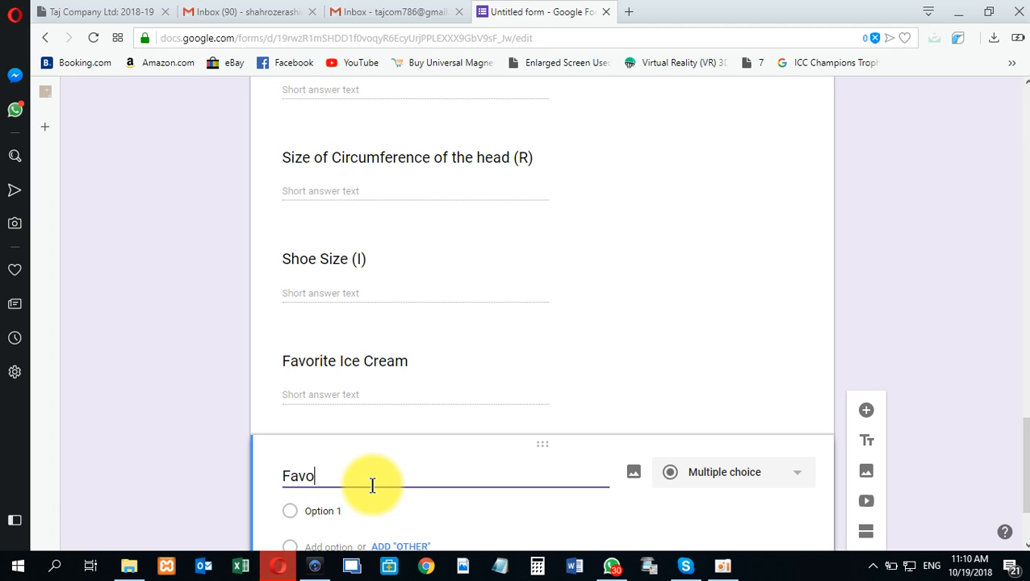
{"action": "type", "text": "urite C"}
{"action": "double_click", "coordinate": [319, 476]}
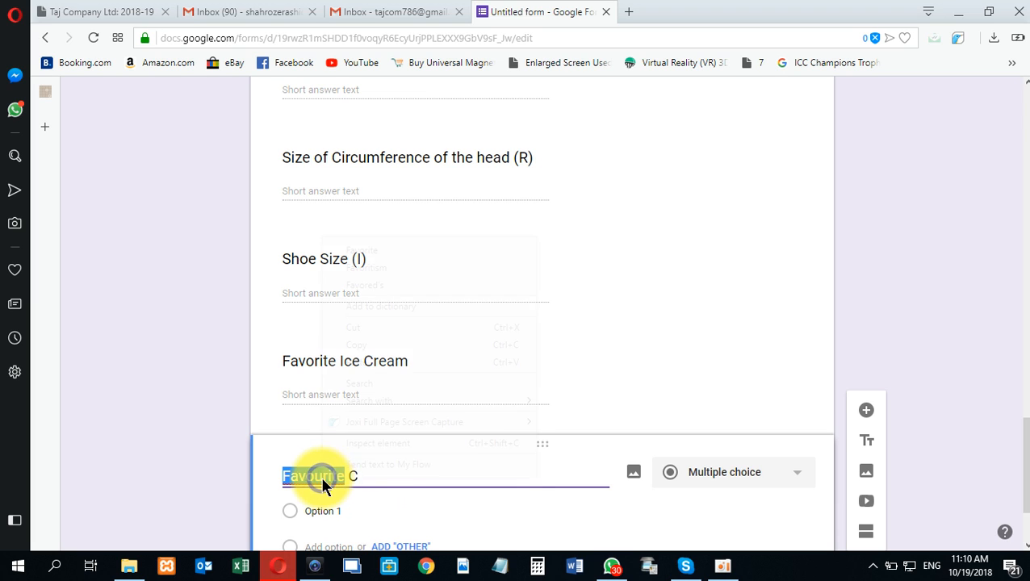
{"action": "right_click", "coordinate": [321, 476]}
{"action": "left_click", "coordinate": [395, 250]}
{"action": "left_click", "coordinate": [372, 477]}
{"action": "type", "text": "ol"}
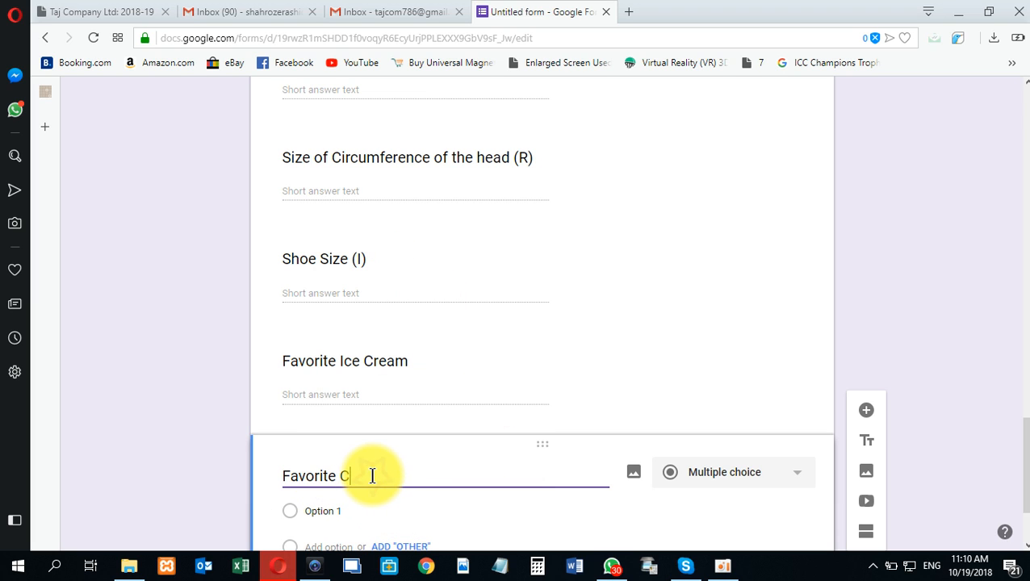
{"action": "type", "text": "or"}
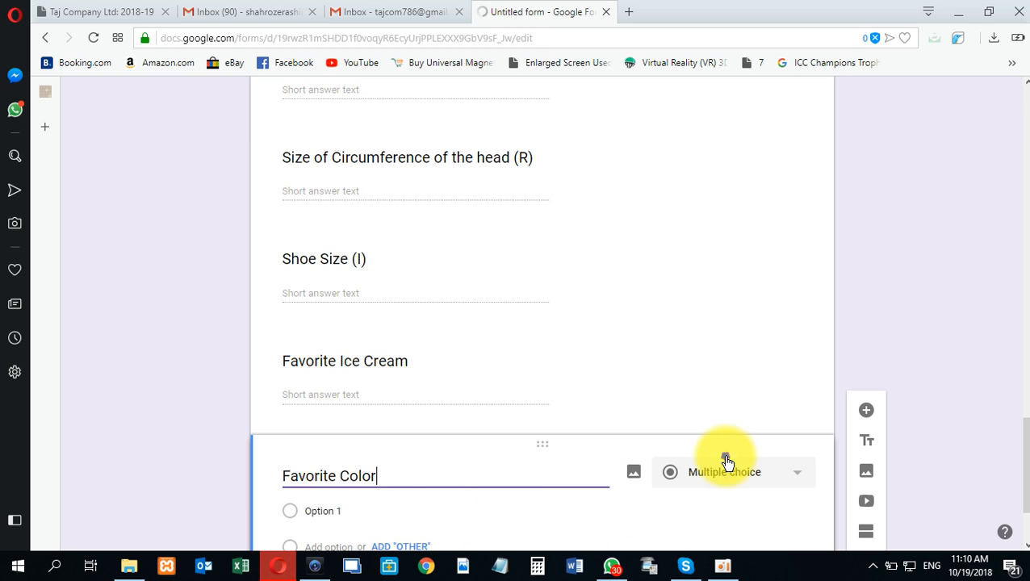
{"action": "left_click", "coordinate": [725, 472]}
{"action": "left_click", "coordinate": [758, 134]}
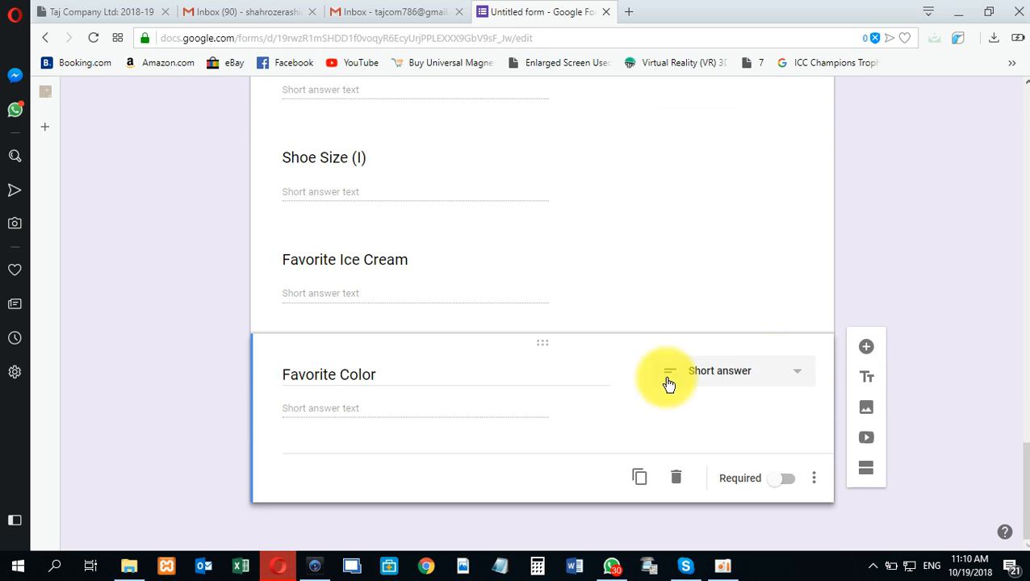
- Add a short answer question titled "CGPA in Last Degree (I)" below the Favorite Color question
{"action": "left_click", "coordinate": [858, 355]}
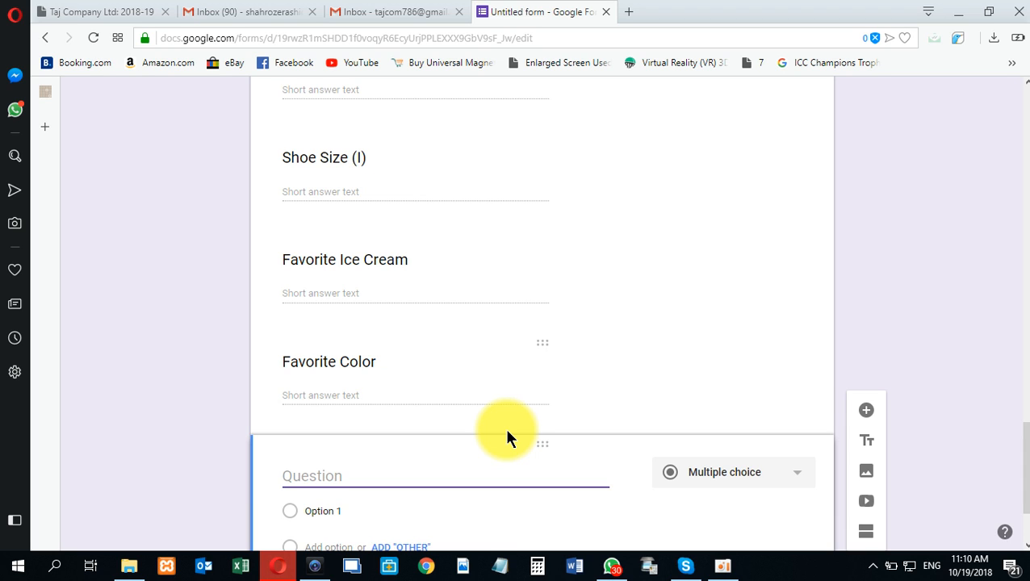
{"action": "scroll", "coordinate": [507, 436], "scroll_direction": "down", "scroll_amount": 1}
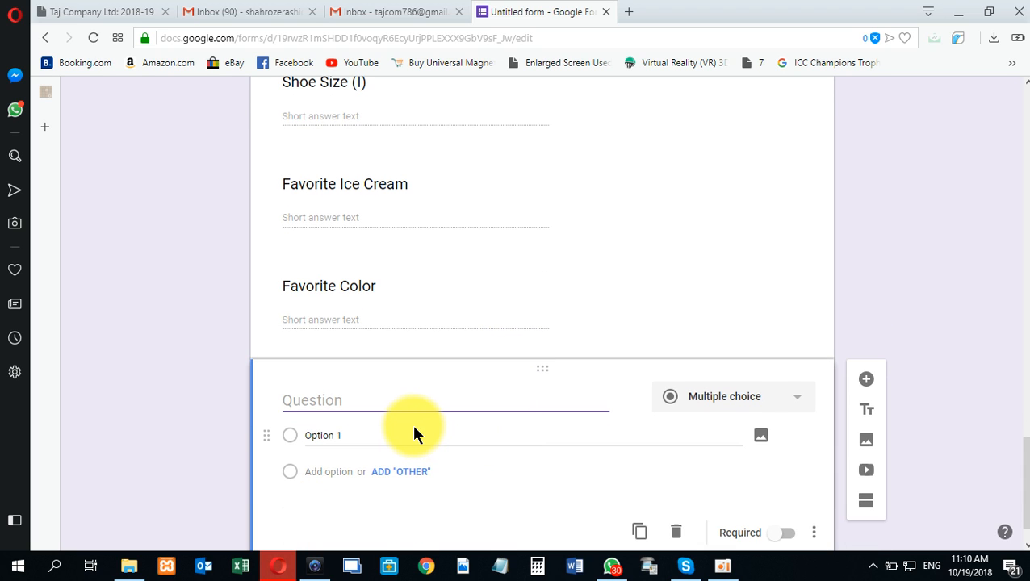
{"action": "type", "text": "CGPA in"}
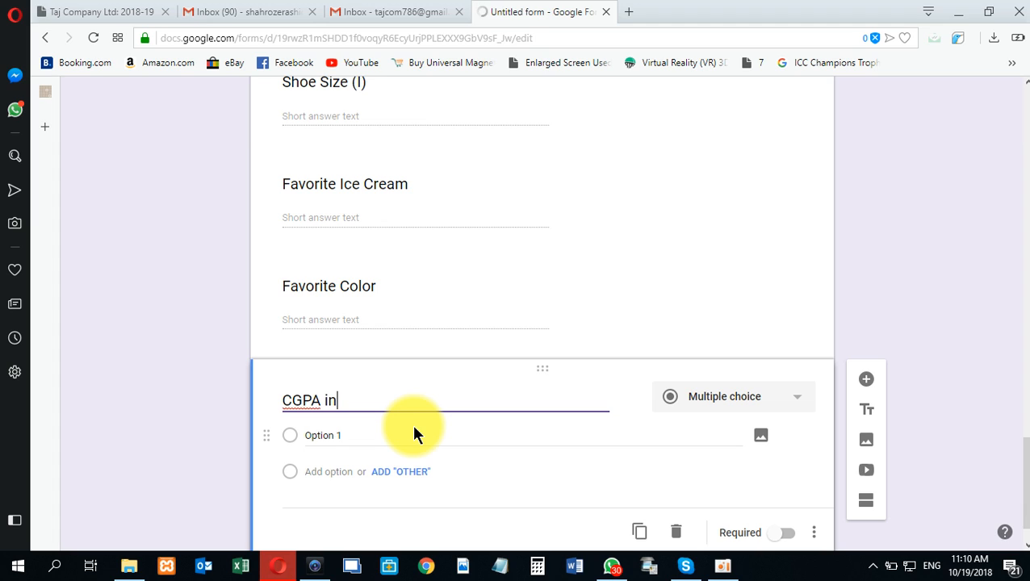
{"action": "type", "text": " Last Dege"}
{"action": "key", "text": "BackSpace"}
{"action": "type", "text": "ree"}
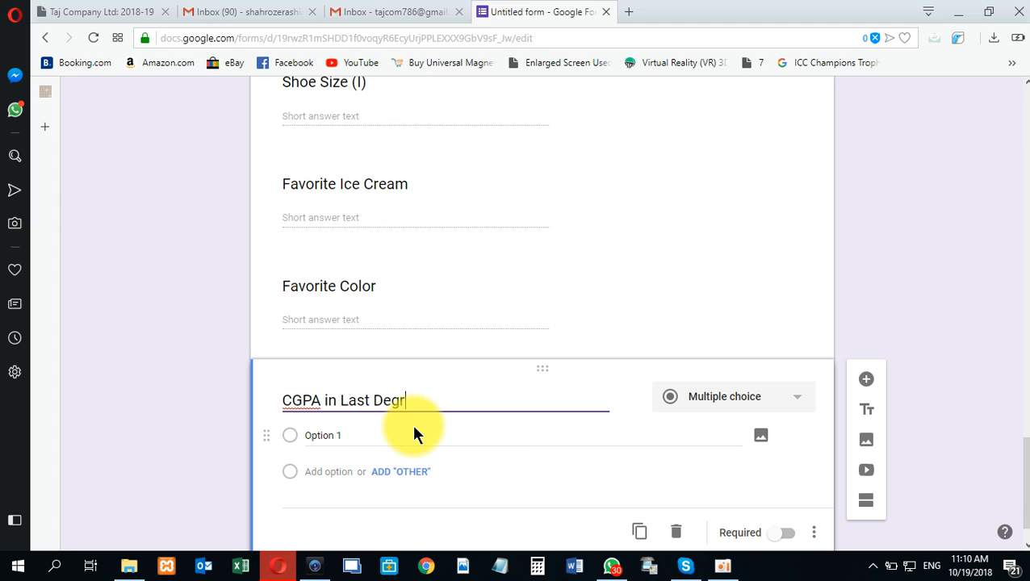
{"action": "left_click", "coordinate": [710, 407]}
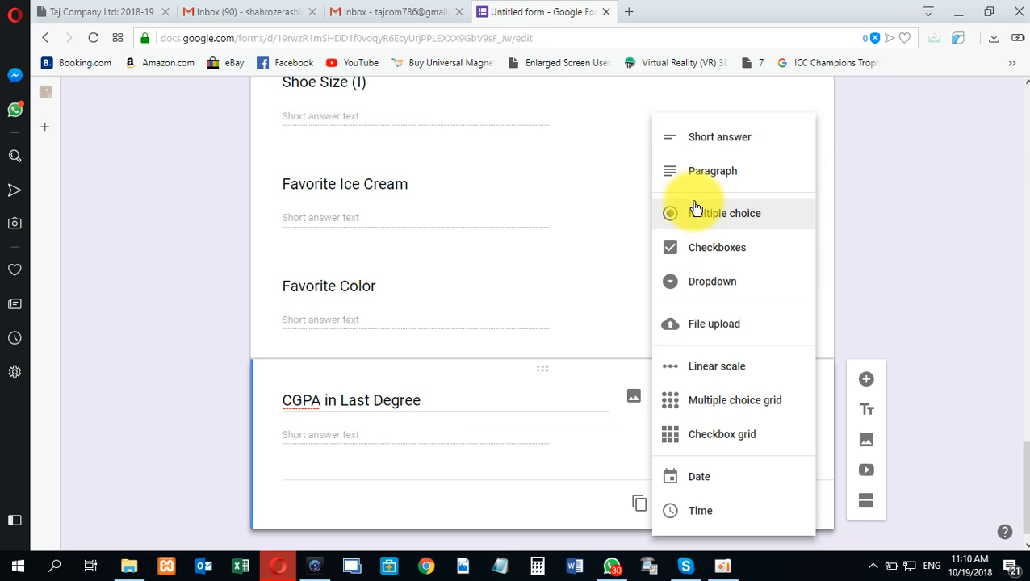
{"action": "left_click", "coordinate": [706, 139]}
{"action": "triple_click", "coordinate": [446, 398]}
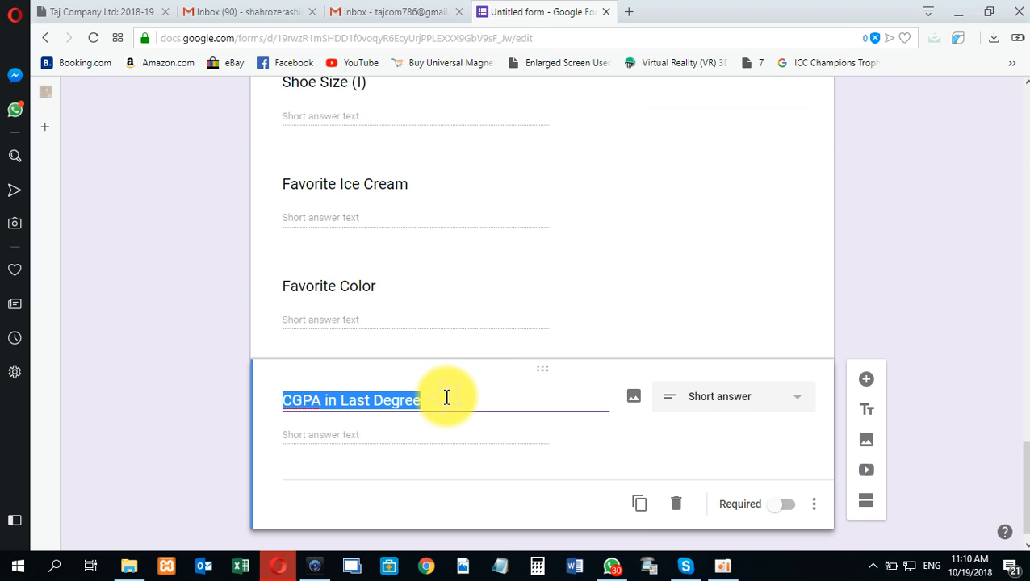
{"action": "key", "text": "ctrl+x"}
{"action": "key", "text": "ctrl+v"}
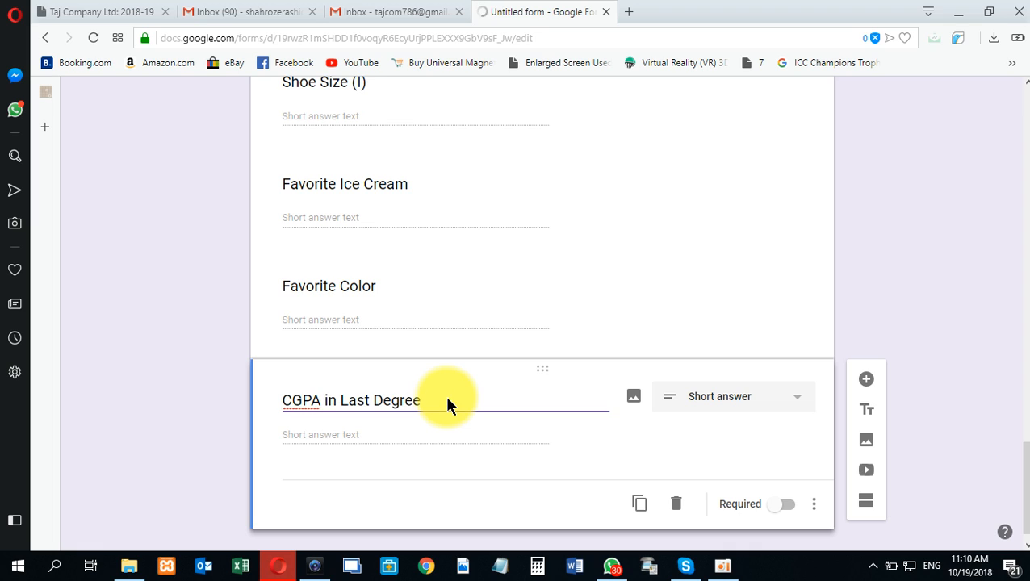
{"action": "type", "text": "("}
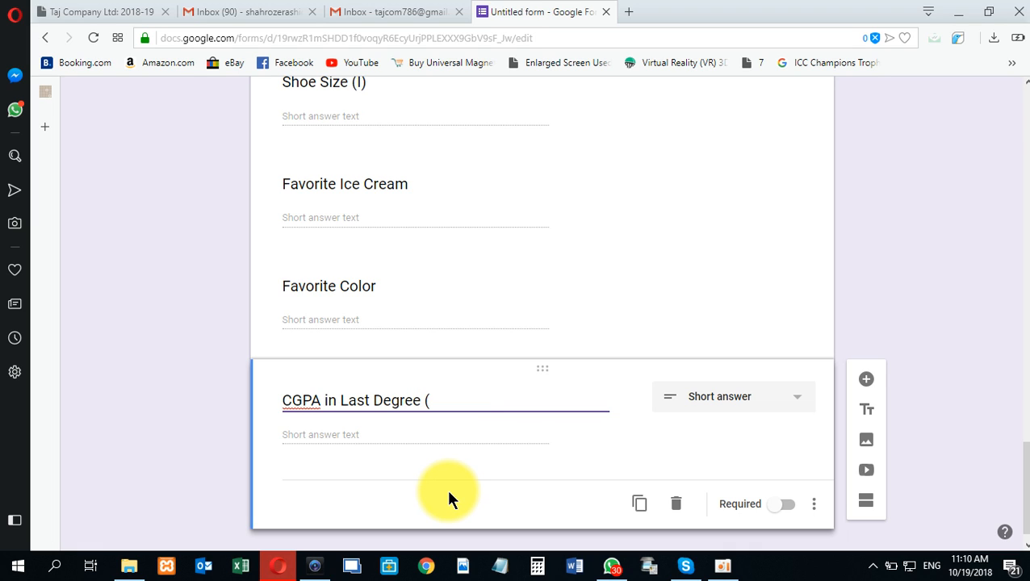
{"action": "type", "text": "I)"}
- Append the scale label "(N)" to the titles of the Favorite Ice Cream and Favorite Color questions
{"action": "left_click", "coordinate": [416, 182]}
{"action": "left_click", "coordinate": [421, 182]}
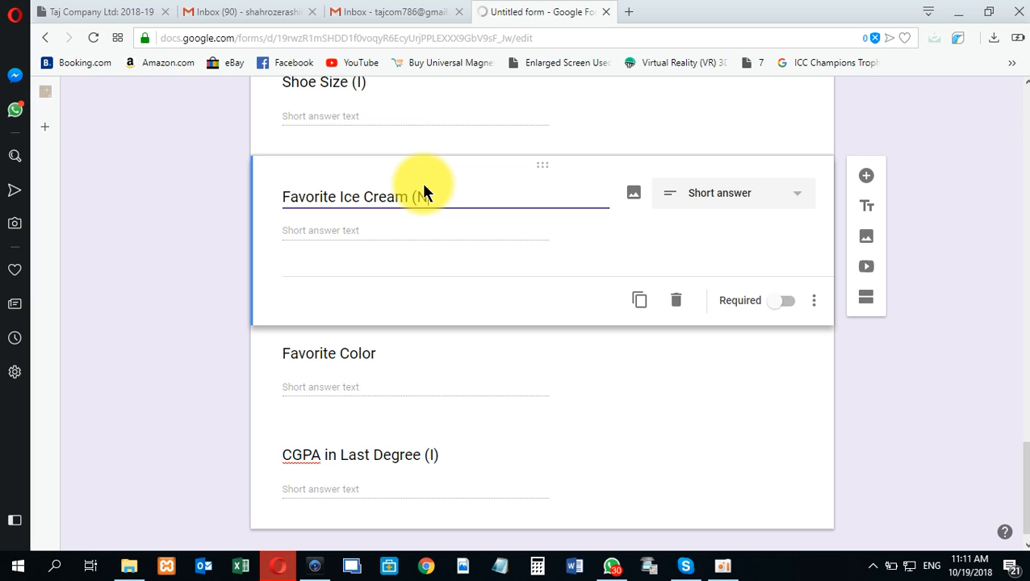
{"action": "left_click", "coordinate": [387, 354]}
{"action": "left_click", "coordinate": [400, 279]}
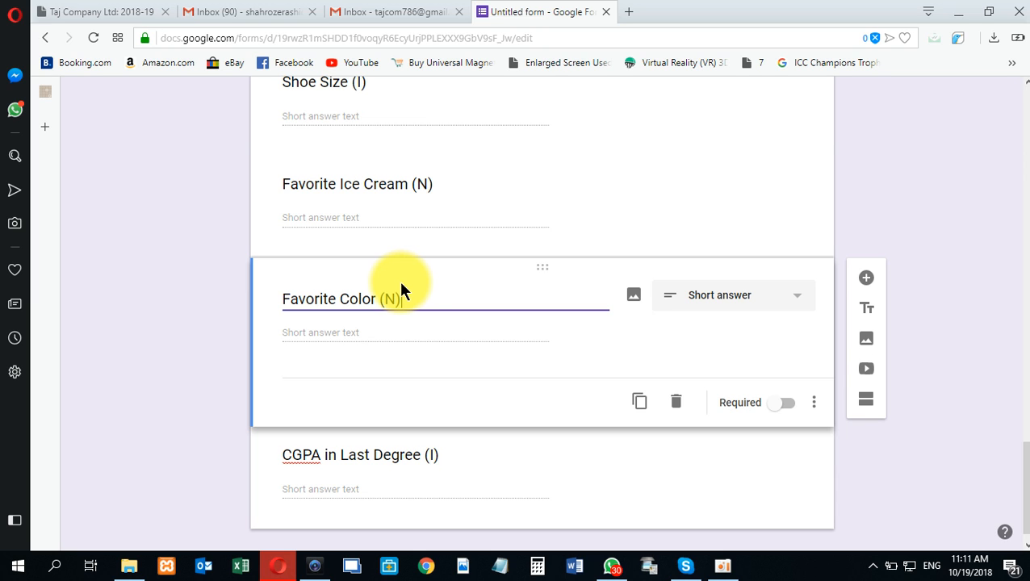
{"action": "type", "text": "(N)"}
- Add a short answer question titled "Final Grade in Last degree (O)" below the CGPA question, without response validation
{"action": "left_click", "coordinate": [464, 458]}
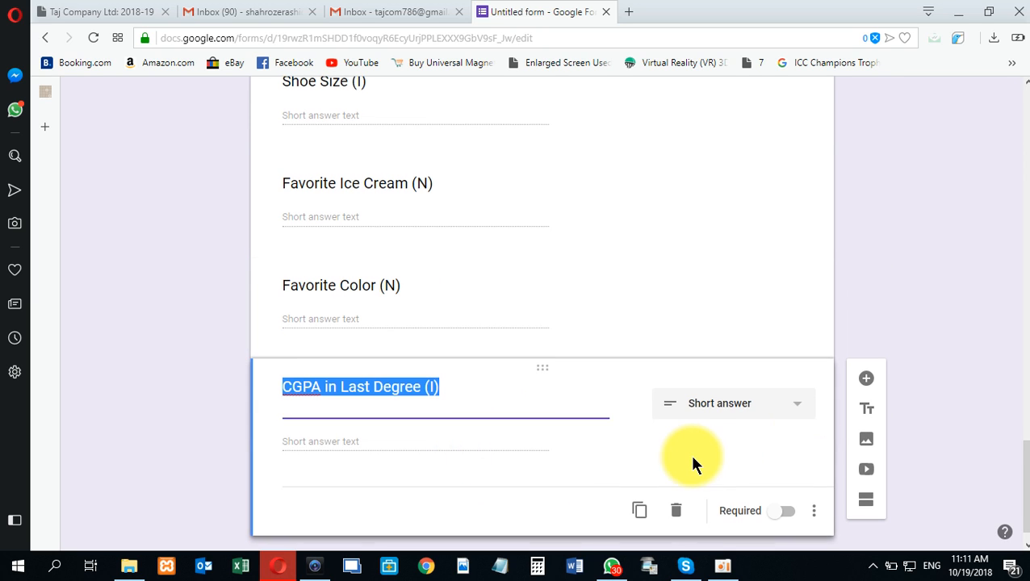
{"action": "left_click", "coordinate": [866, 346]}
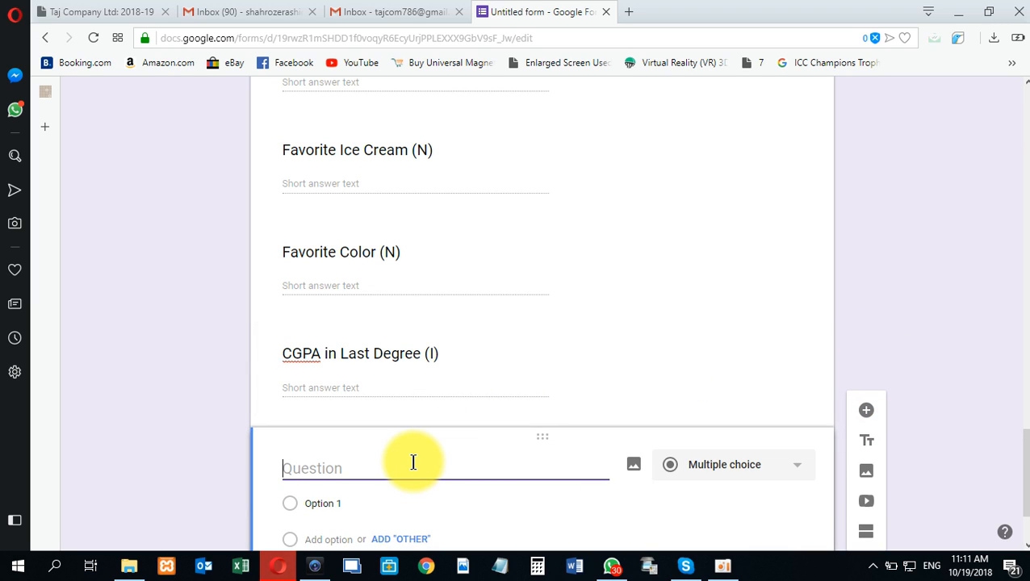
{"action": "type", "text": "ina"}
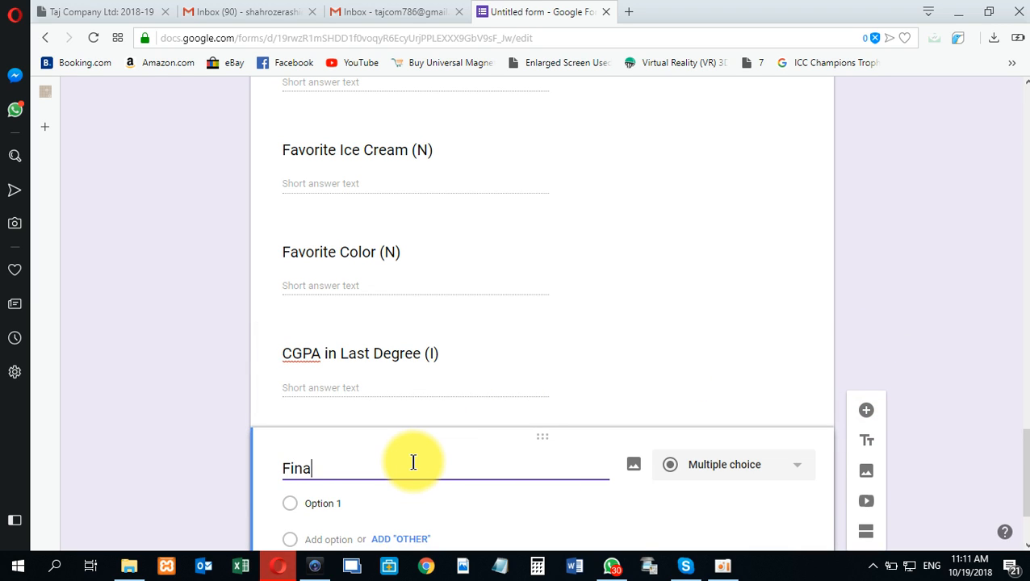
{"action": "type", "text": "l Grade in L"}
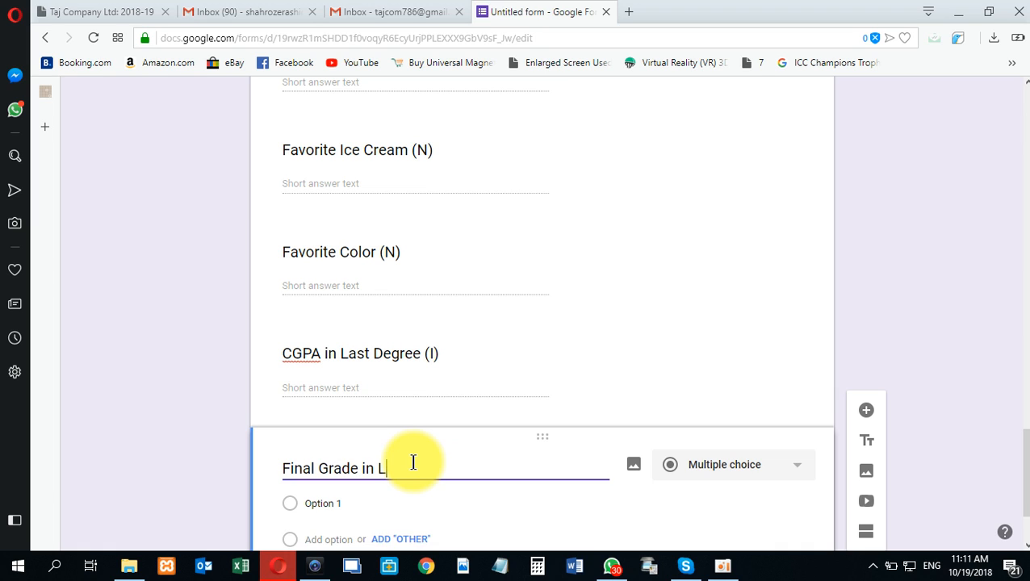
{"action": "type", "text": "ast degree (O)"}
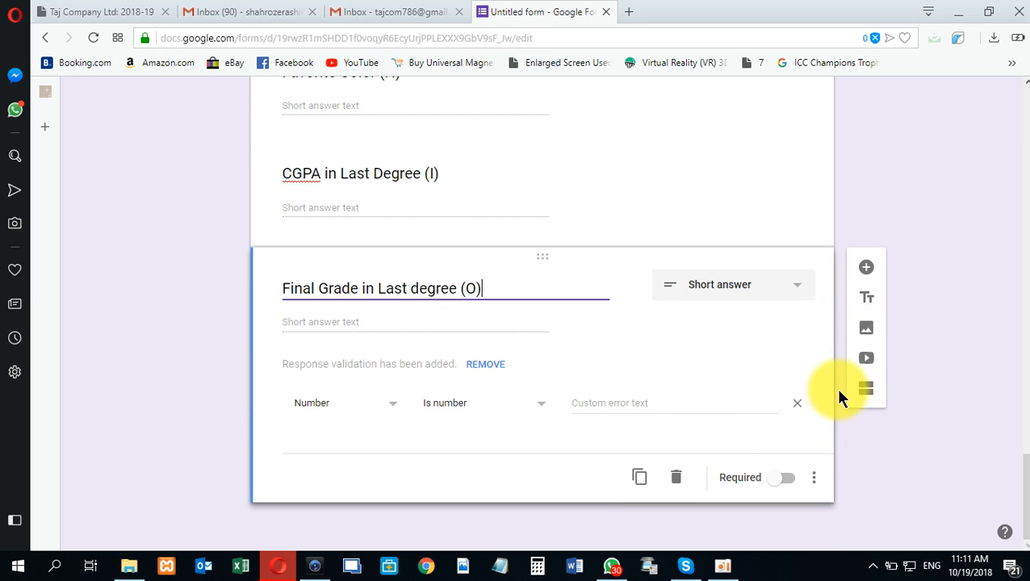
{"action": "left_click", "coordinate": [797, 403]}
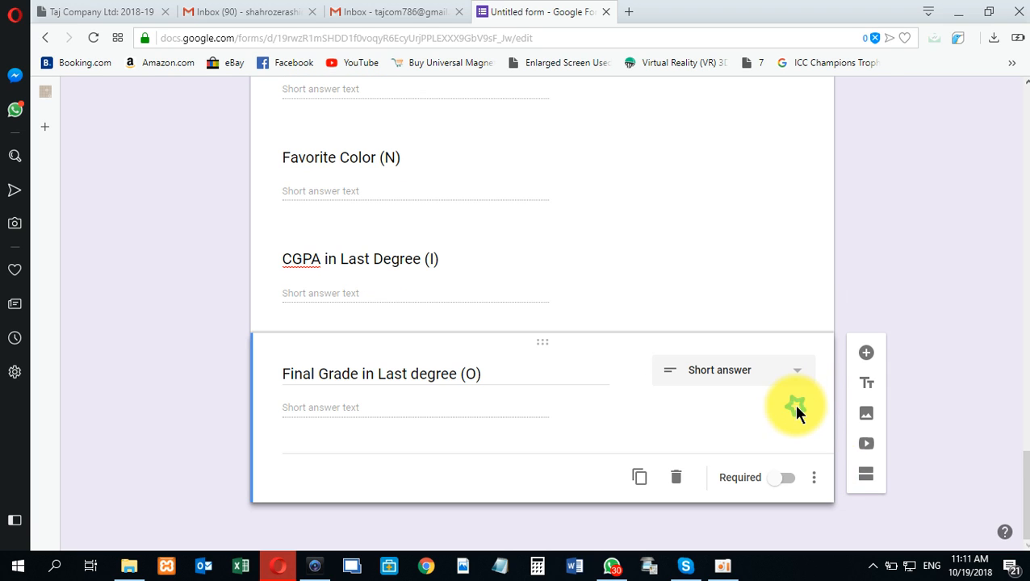
- Add a short answer question titled "Distance from University to Home (R)" below the Final Grade question
{"action": "left_click", "coordinate": [871, 353]}
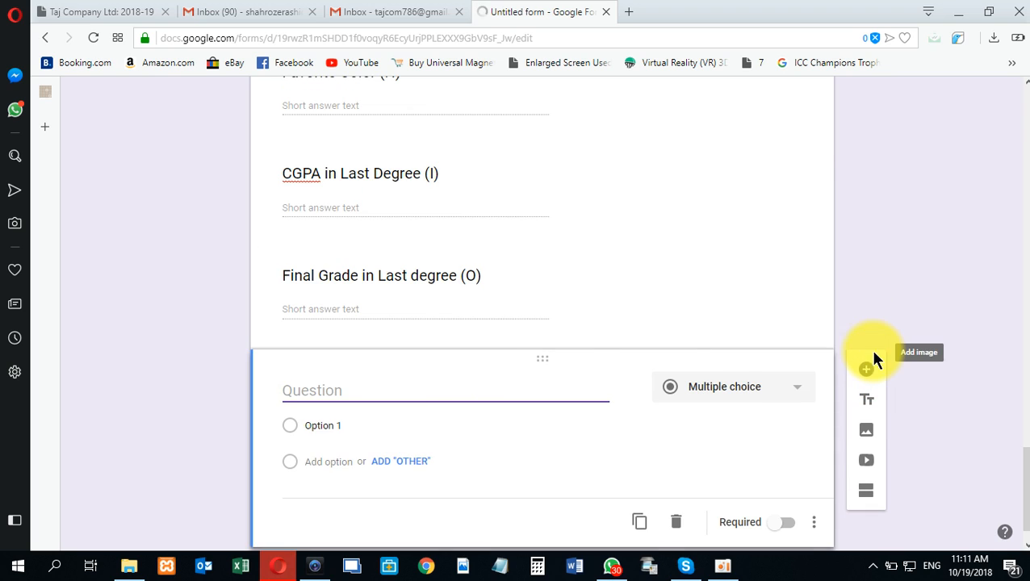
{"action": "type", "text": "Distance "}
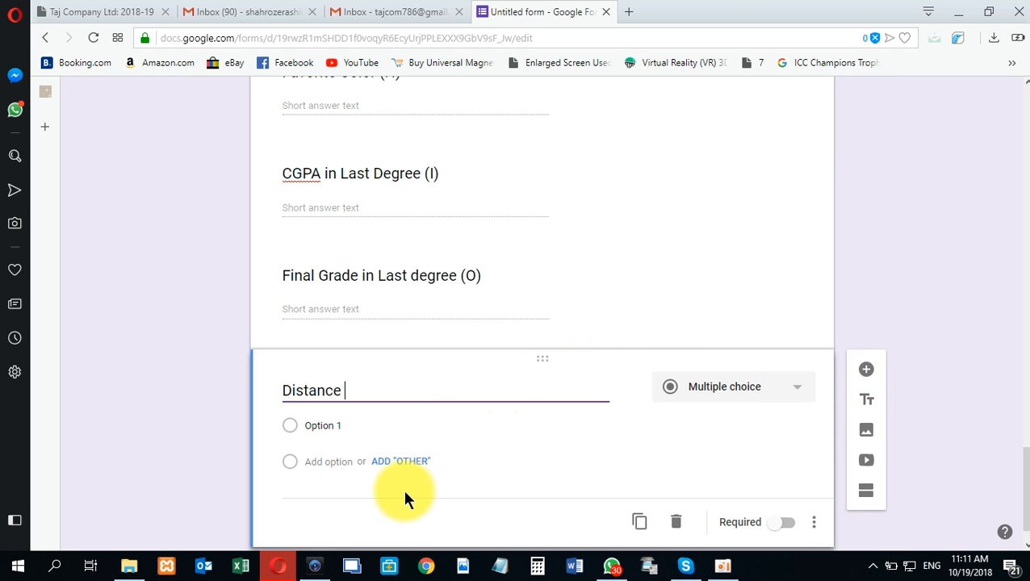
{"action": "type", "text": "from Univer"}
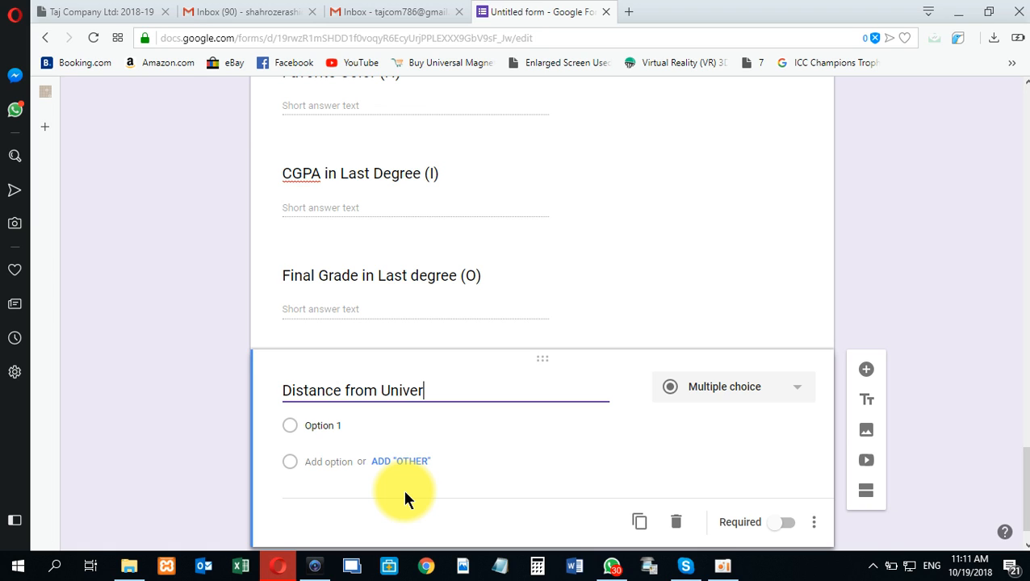
{"action": "type", "text": "sity to Home"}
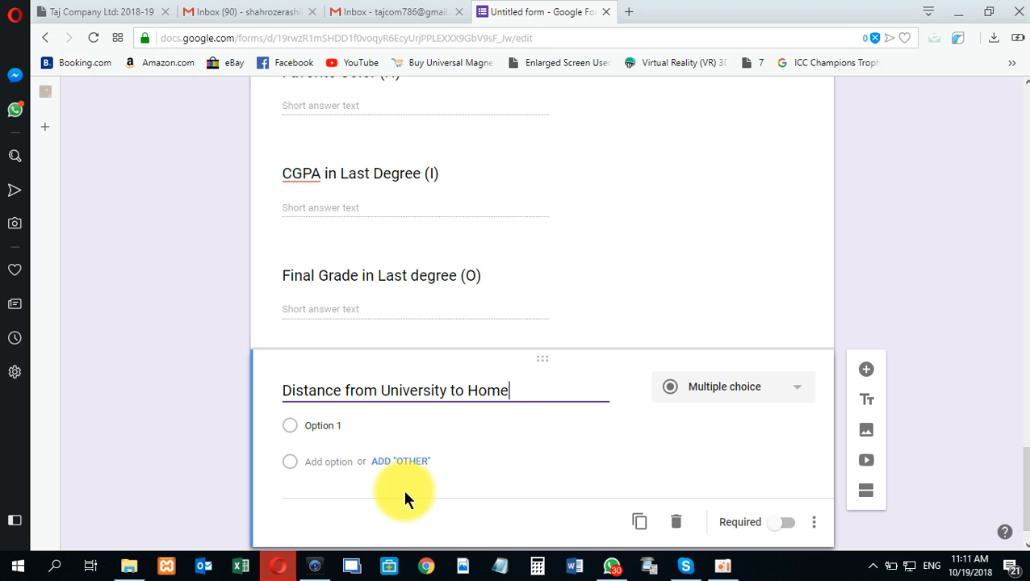
{"action": "left_click", "coordinate": [696, 393]}
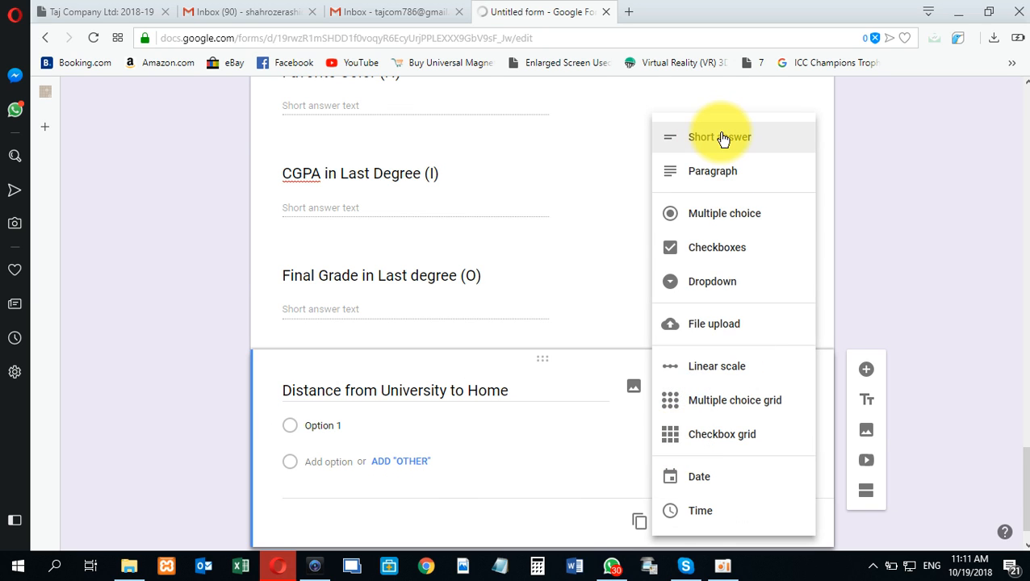
{"action": "left_click", "coordinate": [720, 138]}
{"action": "left_click", "coordinate": [527, 399]}
{"action": "left_click", "coordinate": [527, 399]}
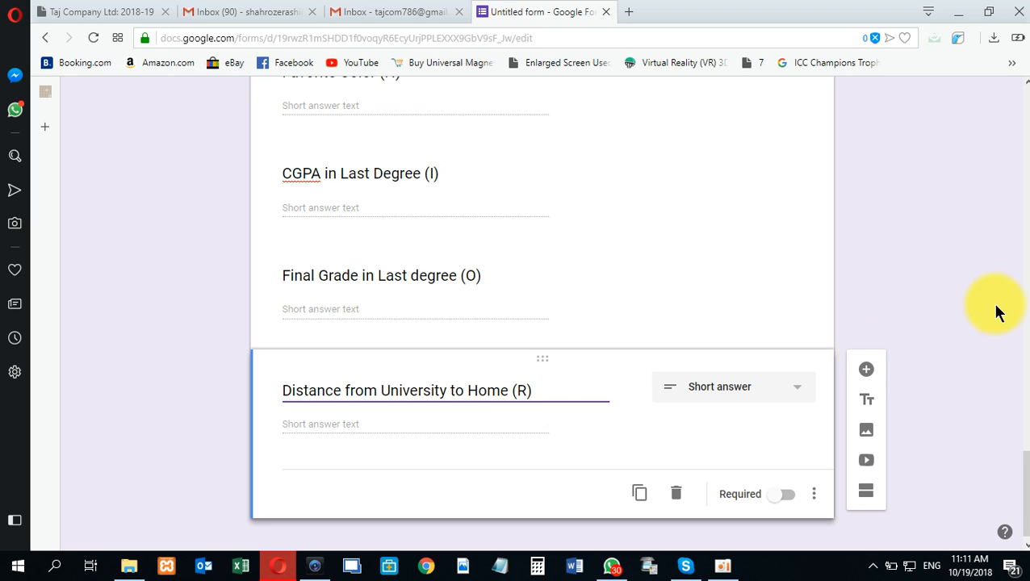
- Add a short answer question titled "Amount of Last electricity Bill" below the Distance from University to Home question
{"action": "left_click", "coordinate": [869, 370]}
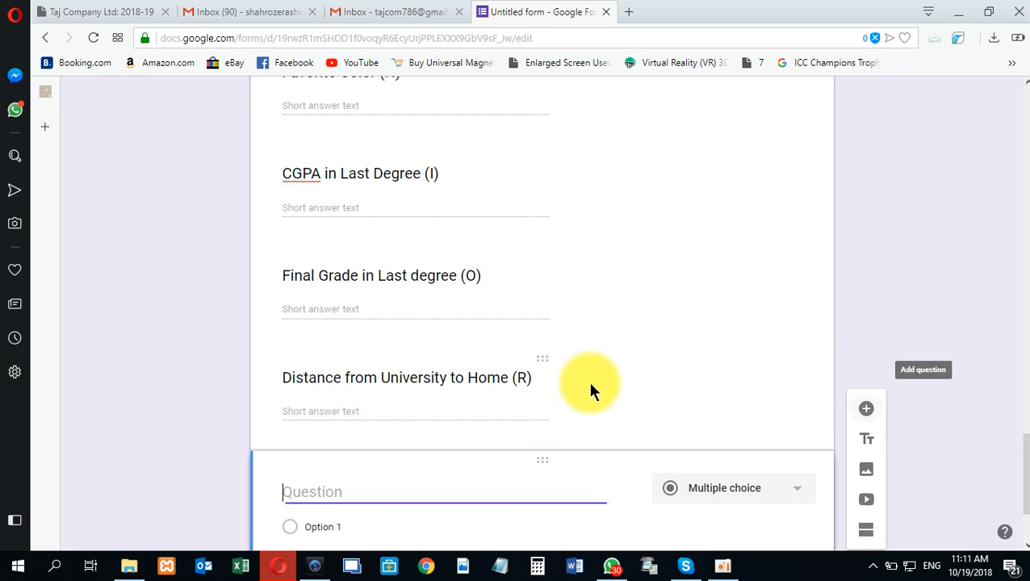
{"action": "type", "text": "Amoun"}
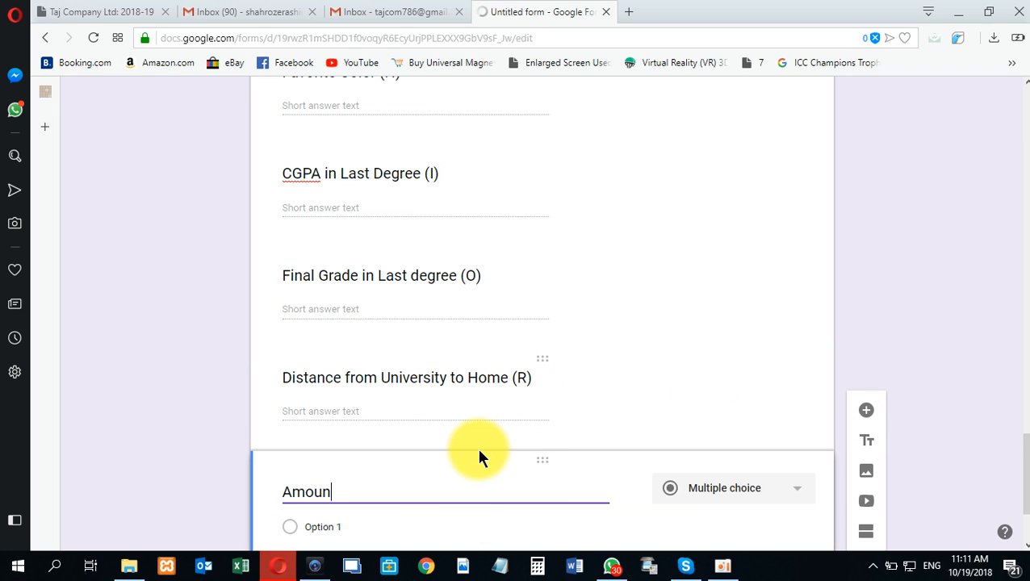
{"action": "type", "text": "t of Last "}
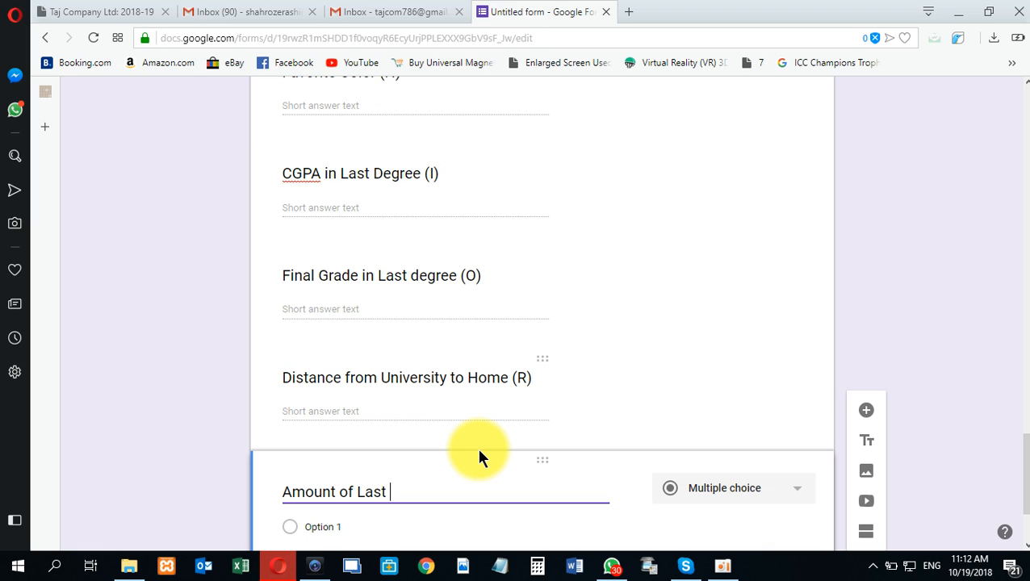
{"action": "type", "text": "electricit"}
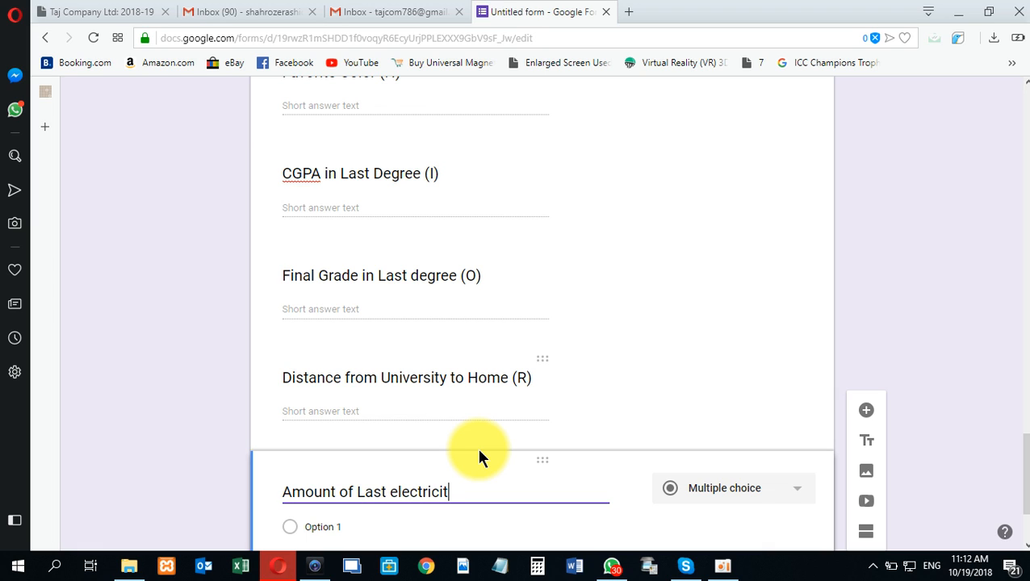
{"action": "type", "text": "y Bill"}
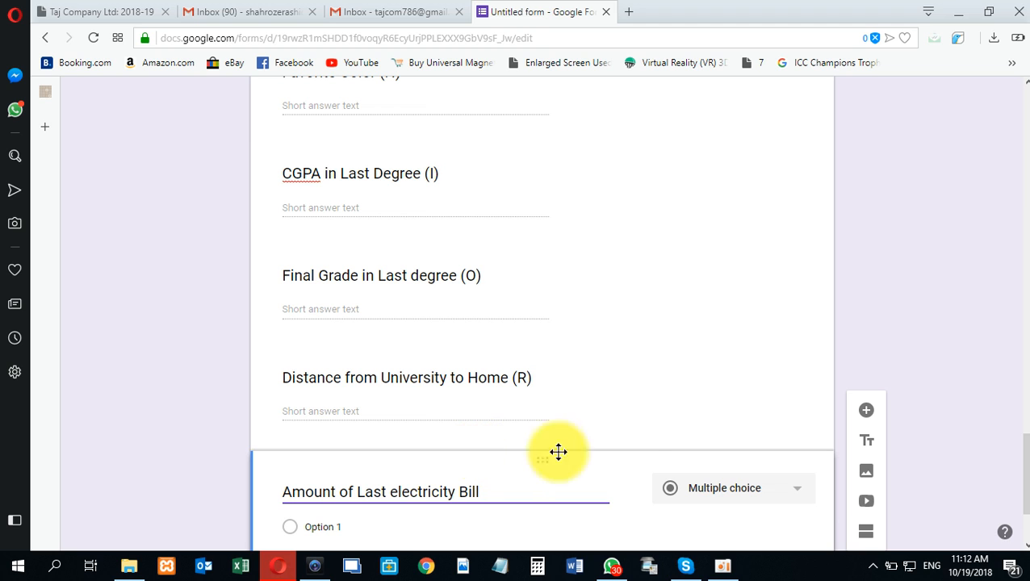
{"action": "left_click", "coordinate": [714, 486]}
{"action": "left_click", "coordinate": [697, 139]}
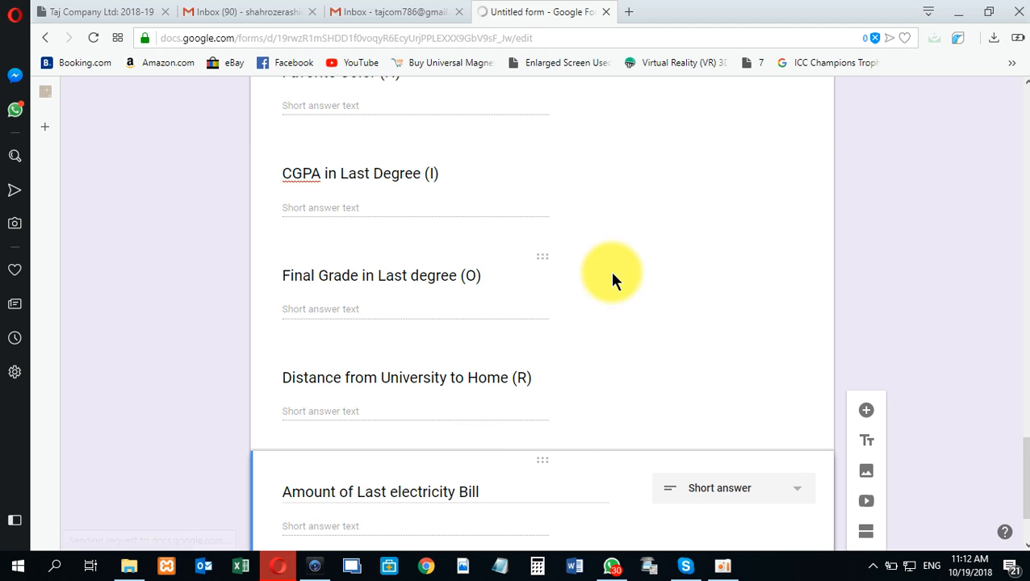
{"action": "left_click", "coordinate": [465, 416]}
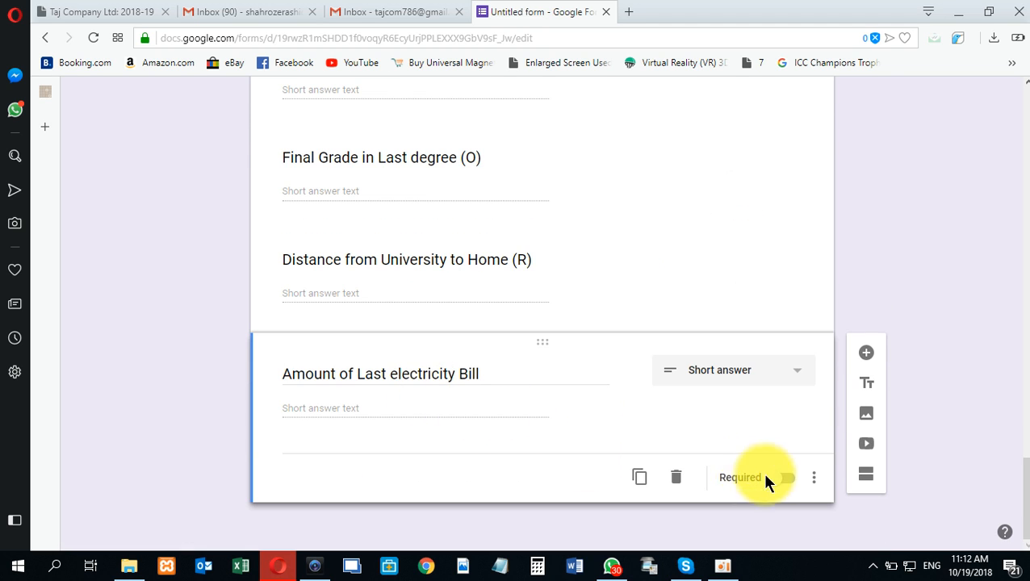
- Append the scale label "(R)" to the title of the Amount of Last electricity Bill question
{"action": "scroll", "coordinate": [695, 396], "scroll_direction": "up", "scroll_amount": 15}
{"action": "scroll", "coordinate": [695, 391], "scroll_direction": "down", "scroll_amount": 15}
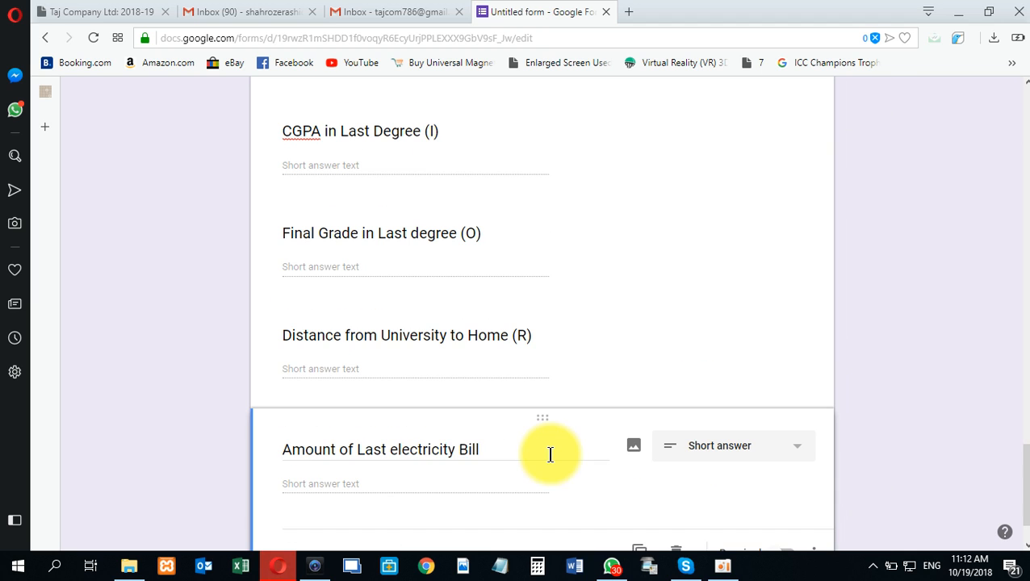
{"action": "triple_click", "coordinate": [471, 450]}
{"action": "left_click", "coordinate": [488, 450]}
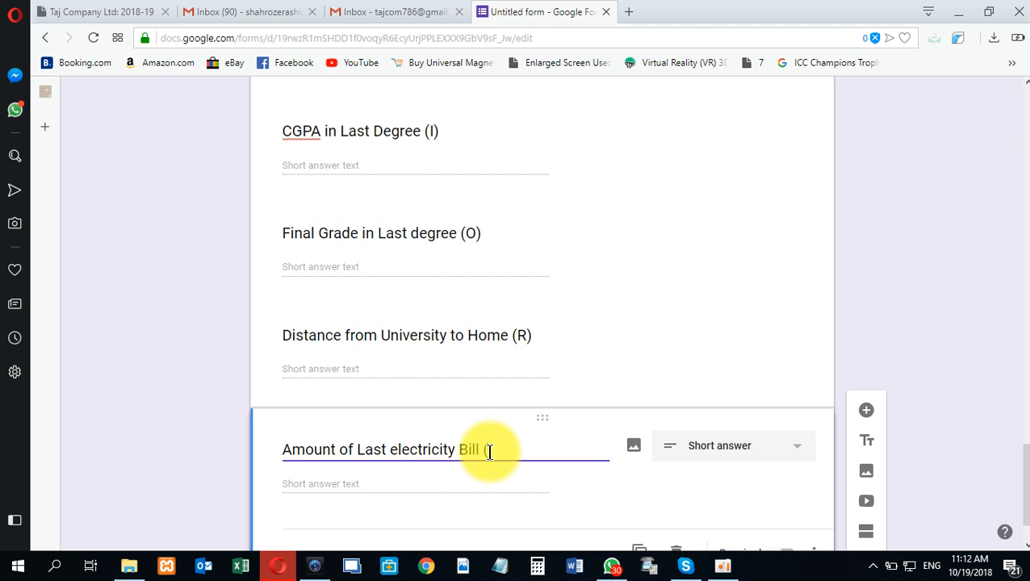
{"action": "type", "text": "R)"}
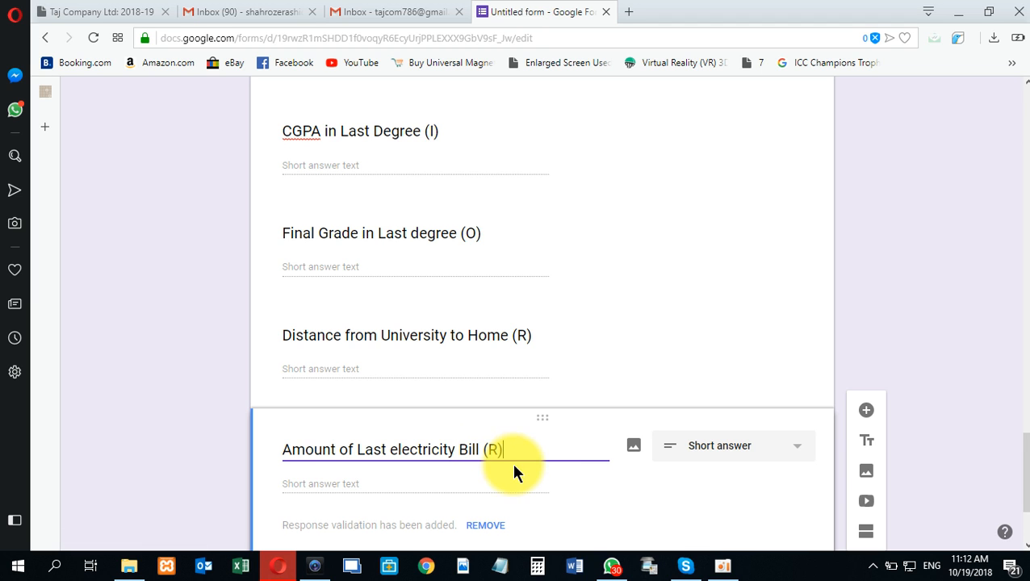
{"action": "left_click", "coordinate": [871, 325]}
- Review the form's questions and their scale labels, from the Name question through the housing questions
{"action": "scroll", "coordinate": [666, 337], "scroll_direction": "up", "scroll_amount": 10}
{"action": "scroll", "coordinate": [660, 348], "scroll_direction": "up", "scroll_amount": 4}
{"action": "scroll", "coordinate": [485, 380], "scroll_direction": "down", "scroll_amount": 3}
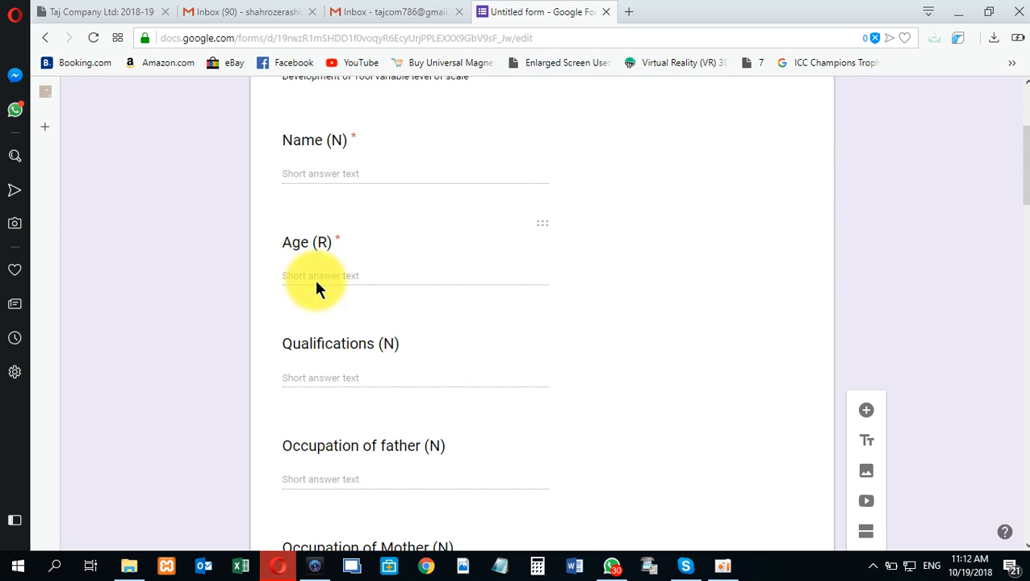
{"action": "scroll", "coordinate": [353, 334], "scroll_direction": "down", "scroll_amount": 4}
{"action": "scroll", "coordinate": [354, 338], "scroll_direction": "down", "scroll_amount": 7}
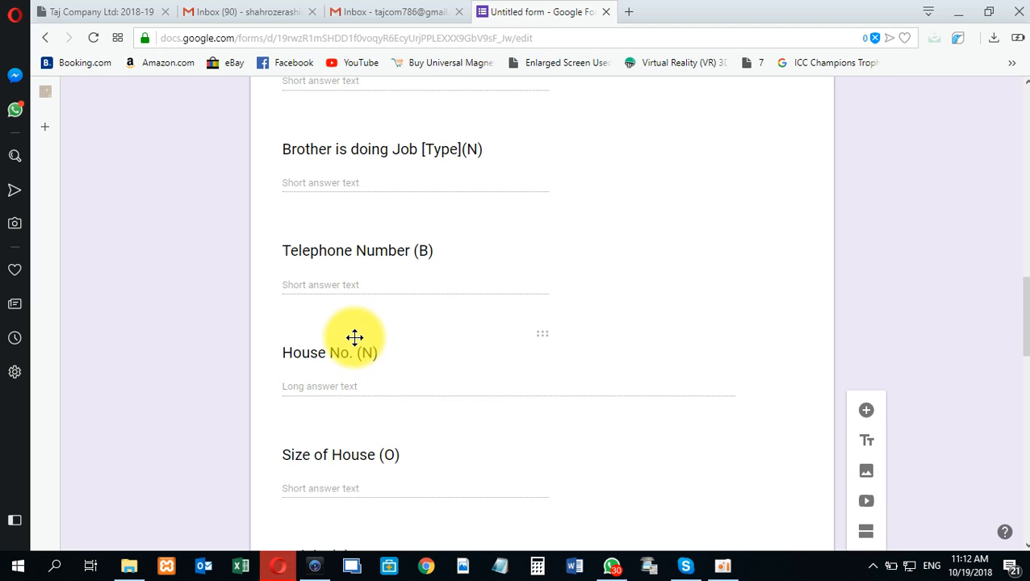
{"action": "scroll", "coordinate": [355, 337], "scroll_direction": "up", "scroll_amount": 8}
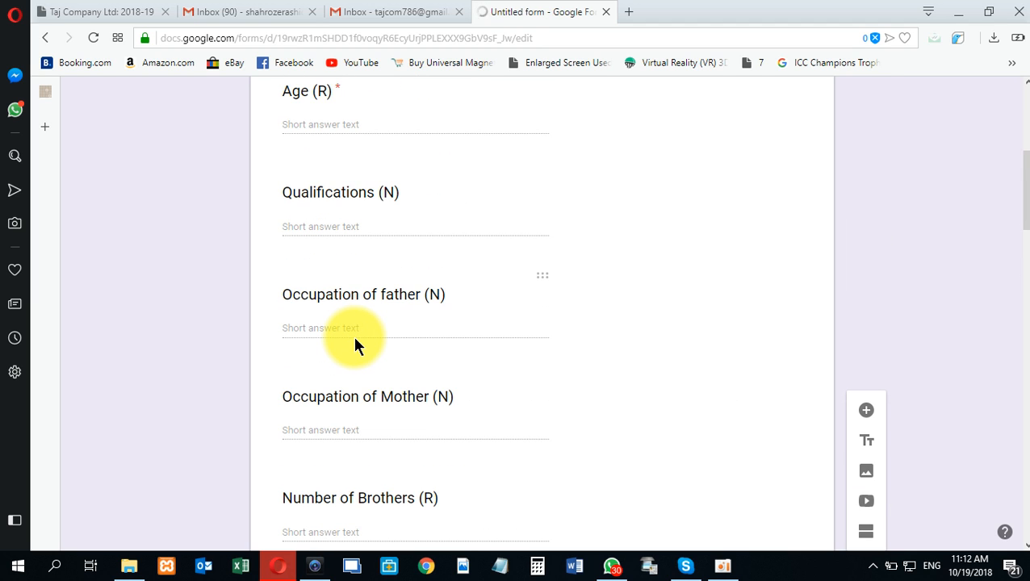
{"action": "scroll", "coordinate": [355, 340], "scroll_direction": "up", "scroll_amount": 3}
{"action": "scroll", "coordinate": [355, 339], "scroll_direction": "down", "scroll_amount": 10}
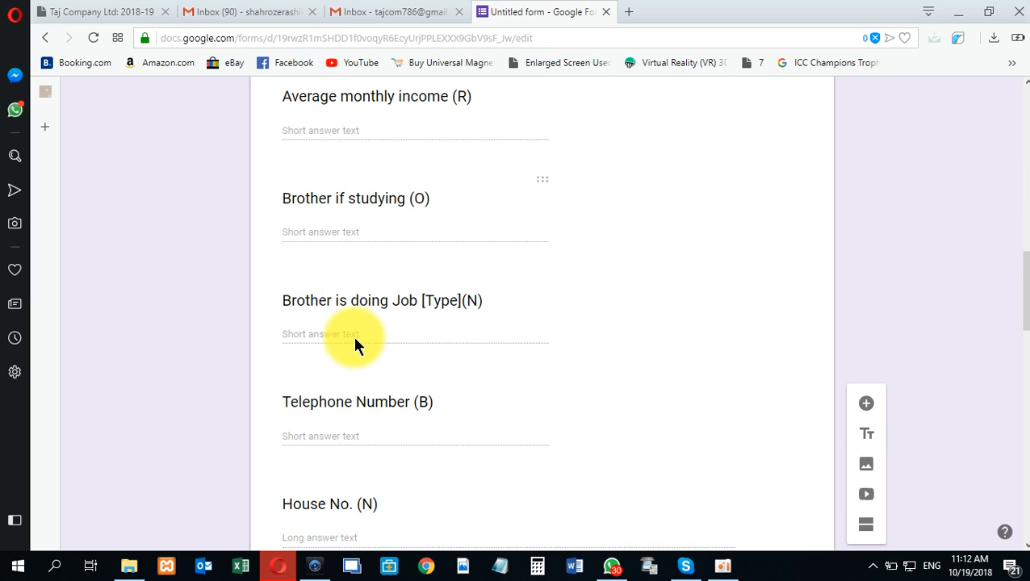
{"action": "scroll", "coordinate": [356, 340], "scroll_direction": "down", "scroll_amount": 6}
{"action": "scroll", "coordinate": [355, 341], "scroll_direction": "up", "scroll_amount": 15}
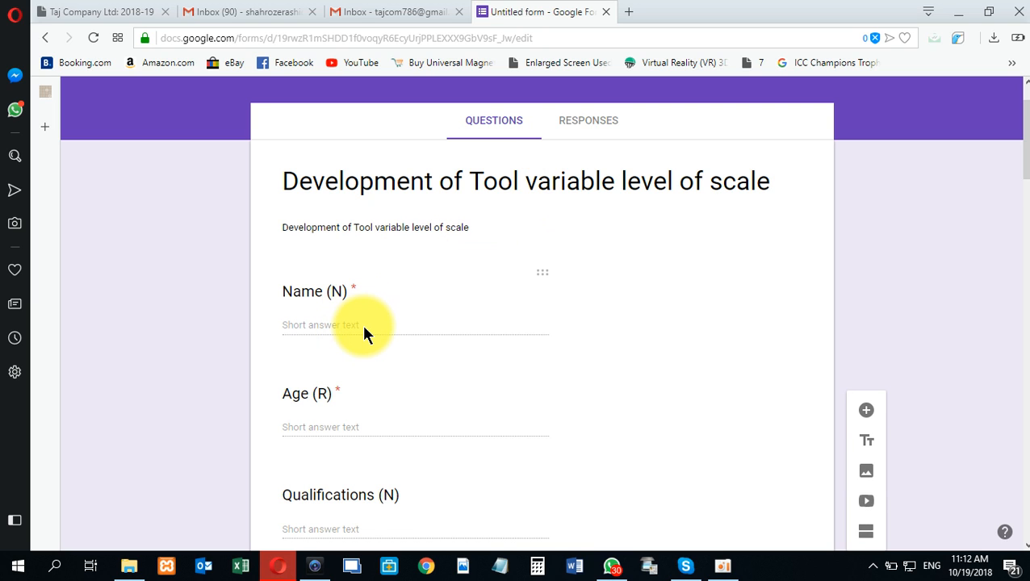
{"action": "scroll", "coordinate": [364, 331], "scroll_direction": "up", "scroll_amount": 2}
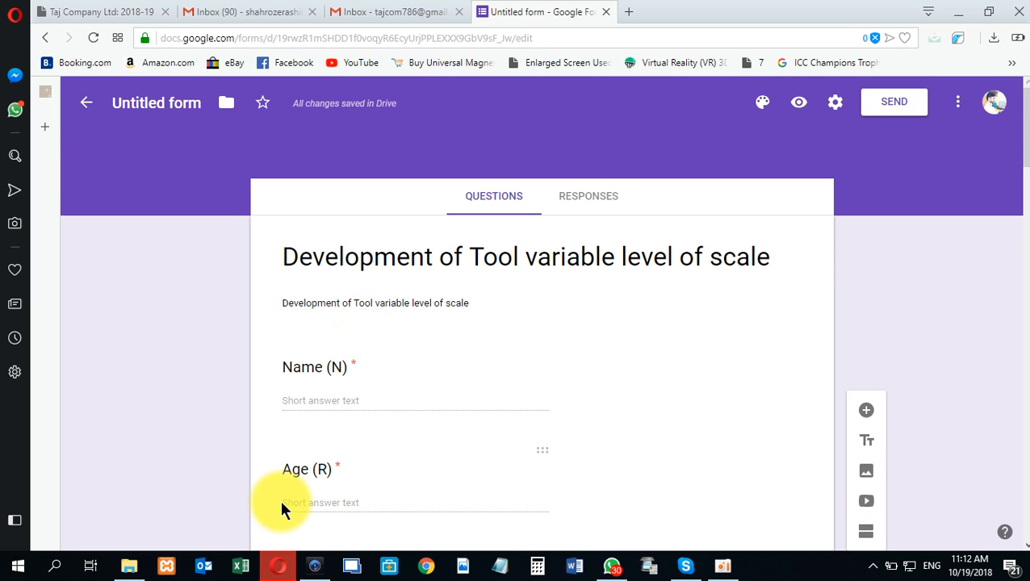
- Open the form's sending options, choose sharing by link and shorten the URL
{"action": "left_click", "coordinate": [896, 106]}
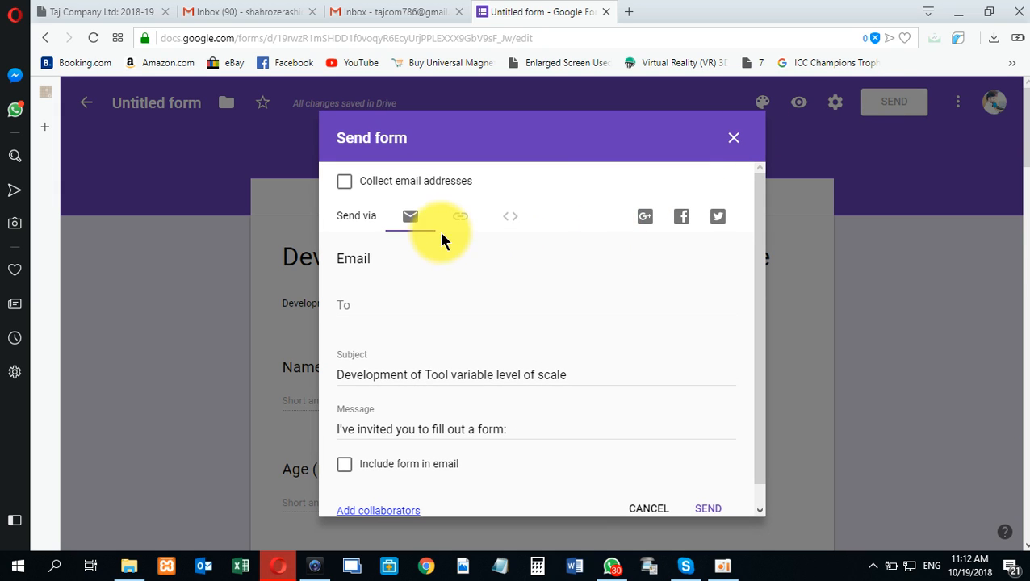
{"action": "scroll", "coordinate": [395, 319], "scroll_direction": "down", "scroll_amount": 1}
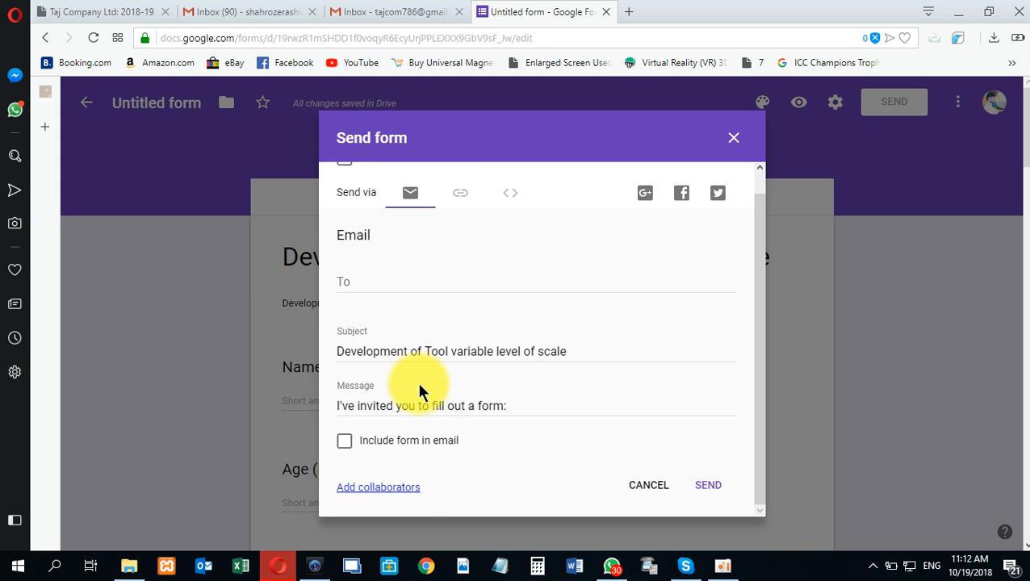
{"action": "scroll", "coordinate": [423, 252], "scroll_direction": "up", "scroll_amount": 1}
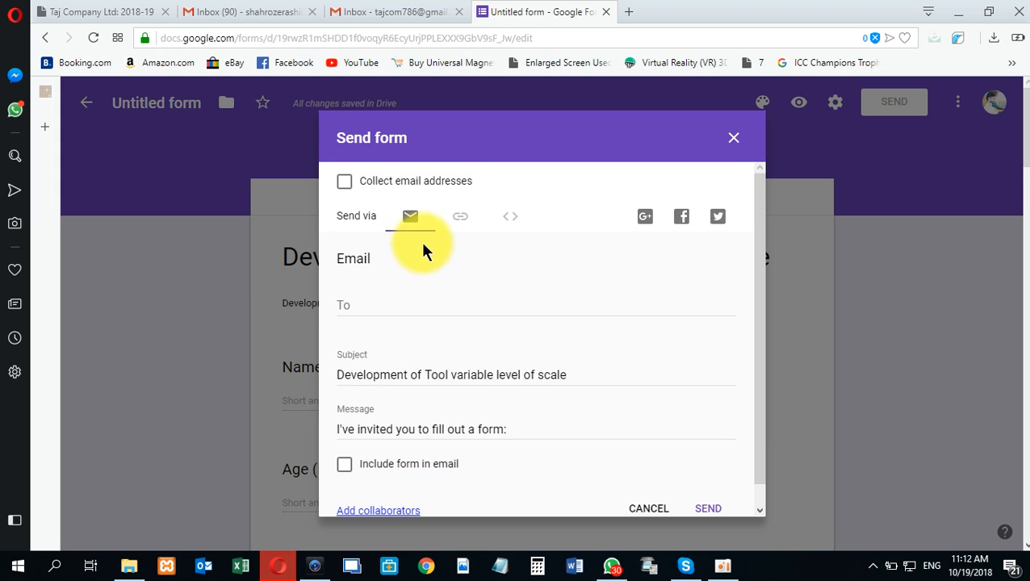
{"action": "left_click", "coordinate": [455, 219]}
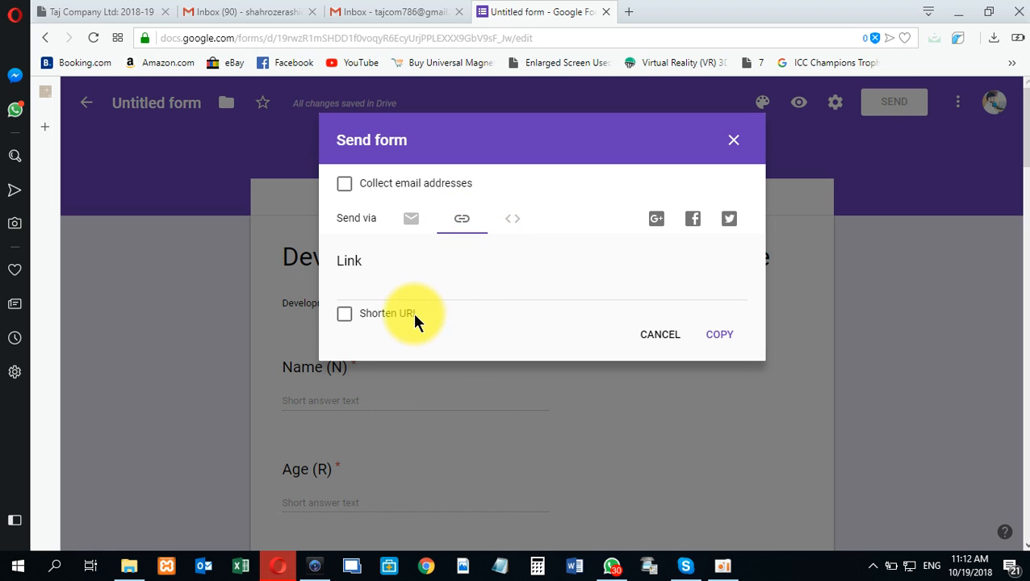
{"action": "left_click", "coordinate": [385, 313]}
{"action": "left_click", "coordinate": [379, 311]}
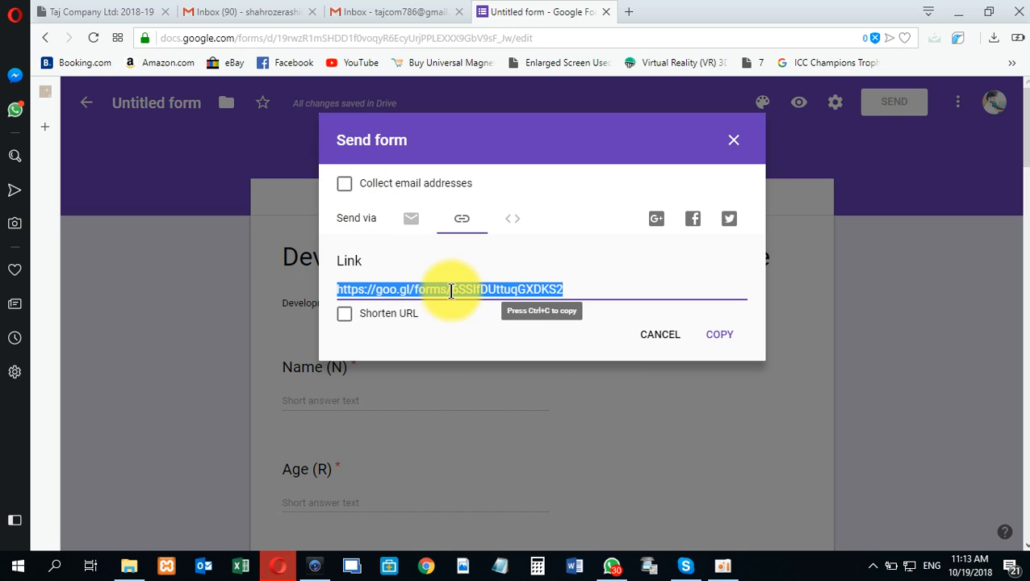
{"action": "left_click", "coordinate": [343, 315]}
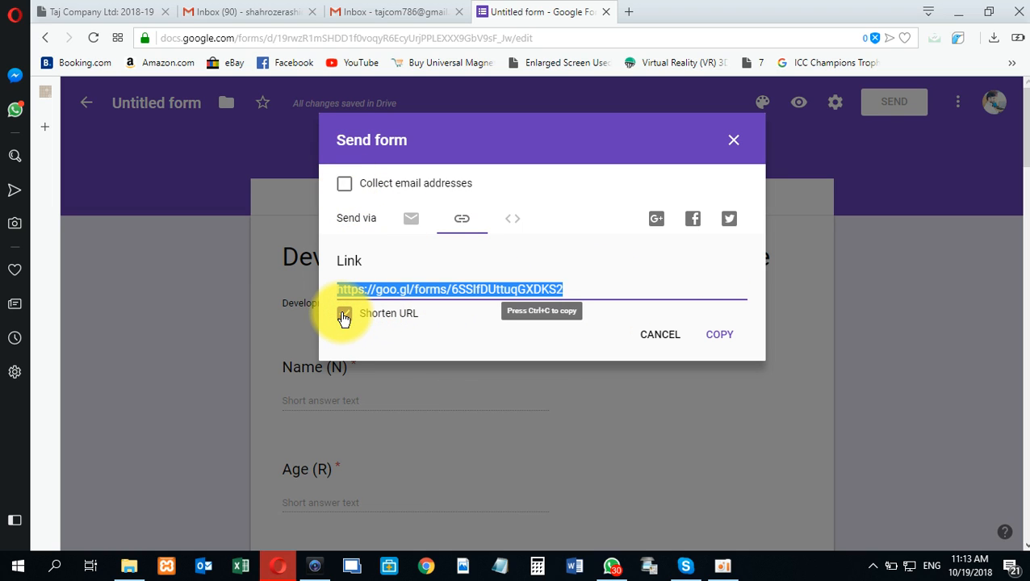
- Copy the shortened form link to the clipboard
{"action": "left_click", "coordinate": [512, 219]}
{"action": "left_click", "coordinate": [461, 220]}
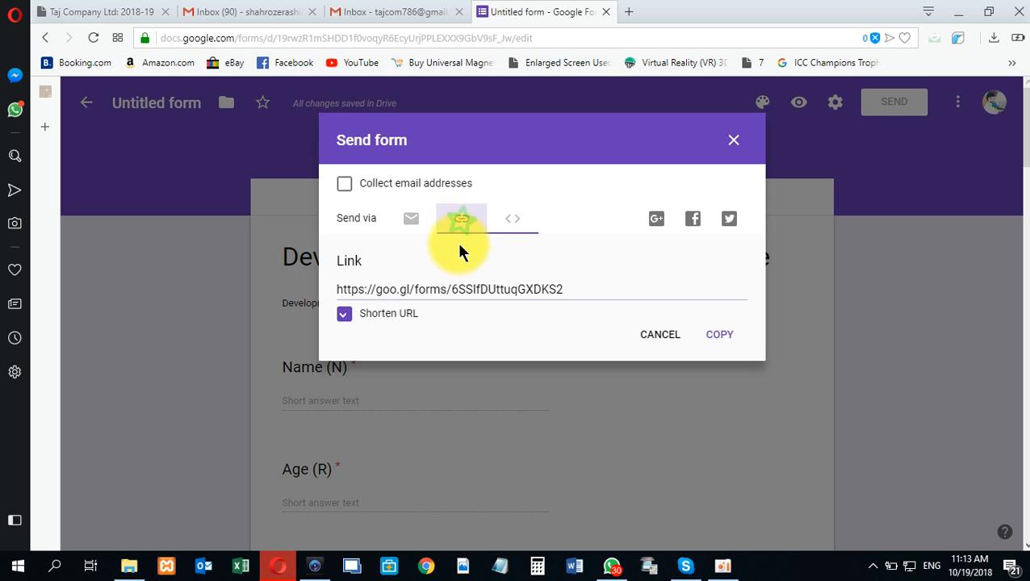
{"action": "left_click", "coordinate": [440, 284]}
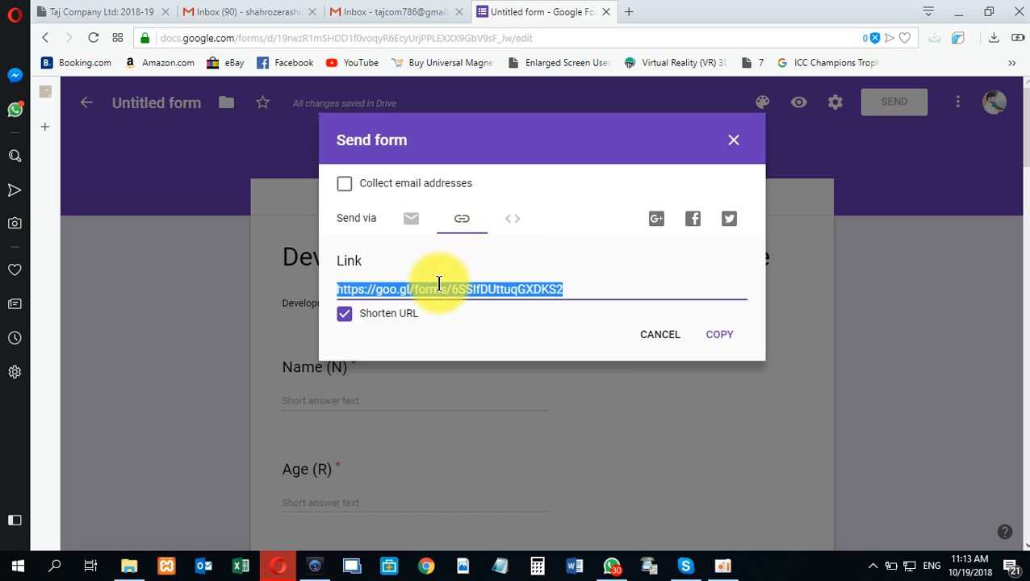
{"action": "left_click", "coordinate": [727, 336]}
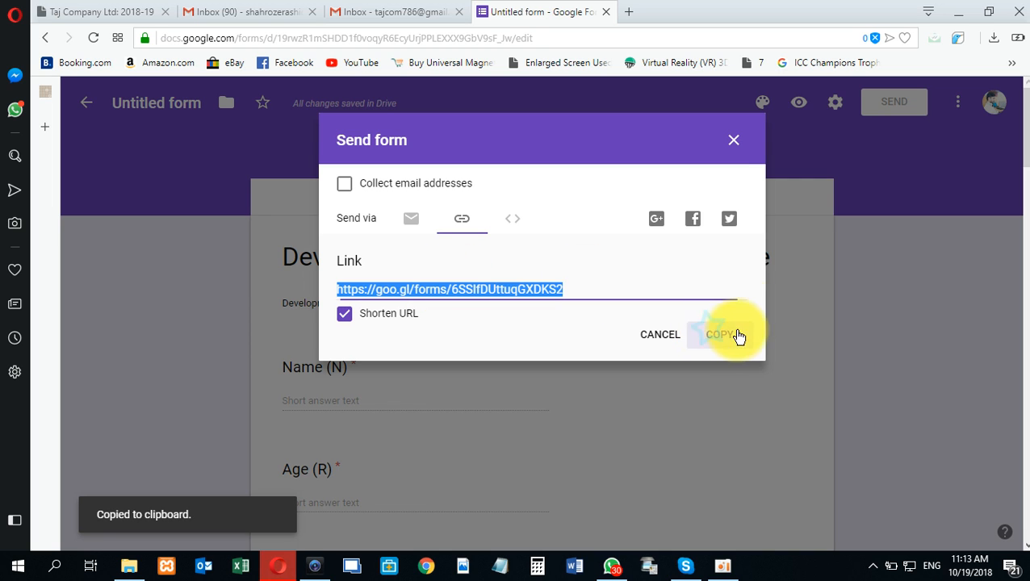
- Open the copied form link in a new browser tab
{"action": "left_click", "coordinate": [629, 12]}
{"action": "right_click", "coordinate": [611, 37]}
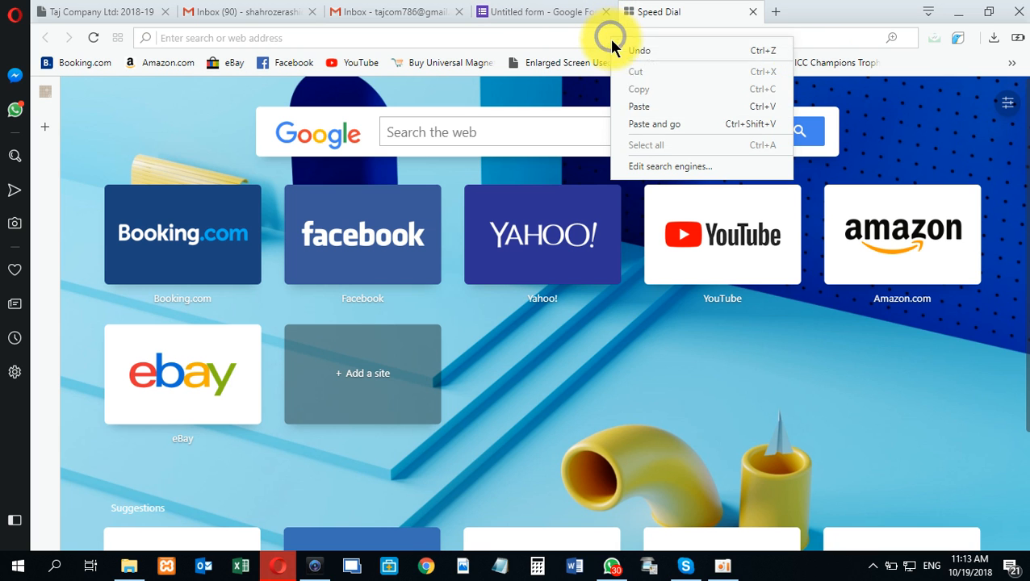
{"action": "left_click", "coordinate": [654, 125]}
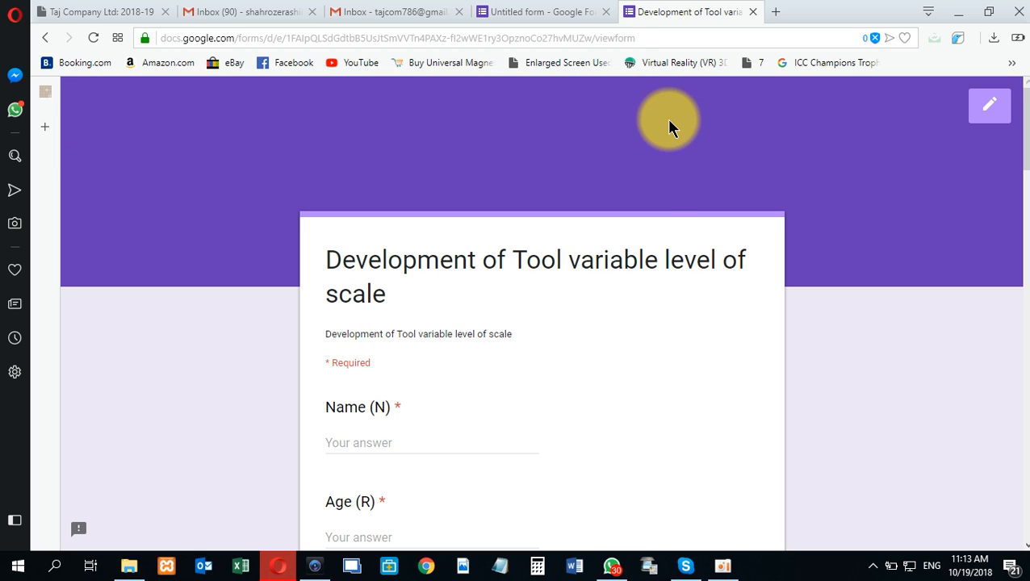
- Fill in the respondent's name, age 26 and qualification BBA in the live form
{"action": "scroll", "coordinate": [484, 331], "scroll_direction": "down", "scroll_amount": 2}
{"action": "left_click", "coordinate": [404, 289]}
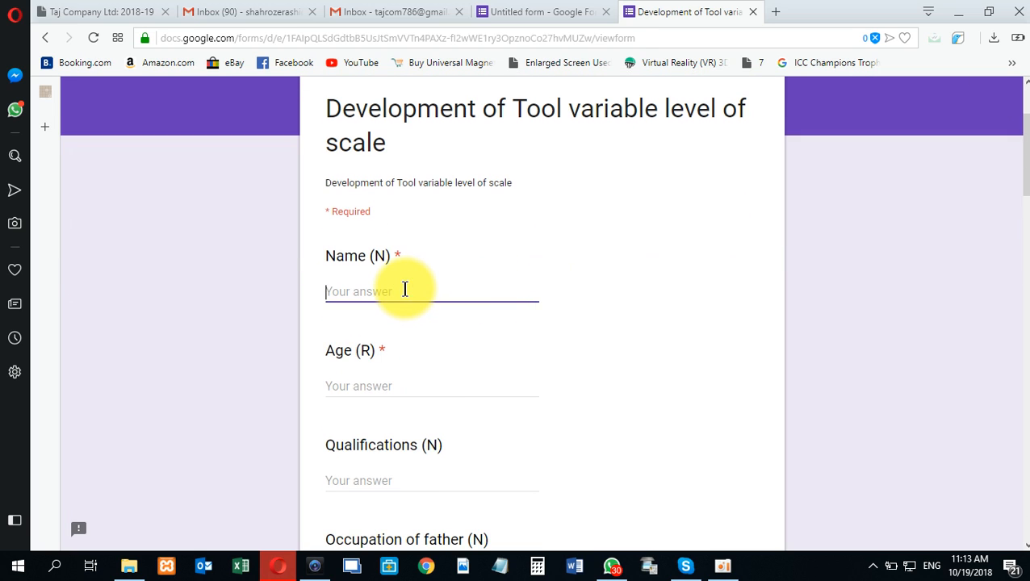
{"action": "type", "text": "Shahroze"}
{"action": "key", "text": "Tab"}
{"action": "type", "text": "26"}
{"action": "key", "text": "Tab"}
{"action": "type", "text": "BBA"}
{"action": "key", "text": "Tab"}
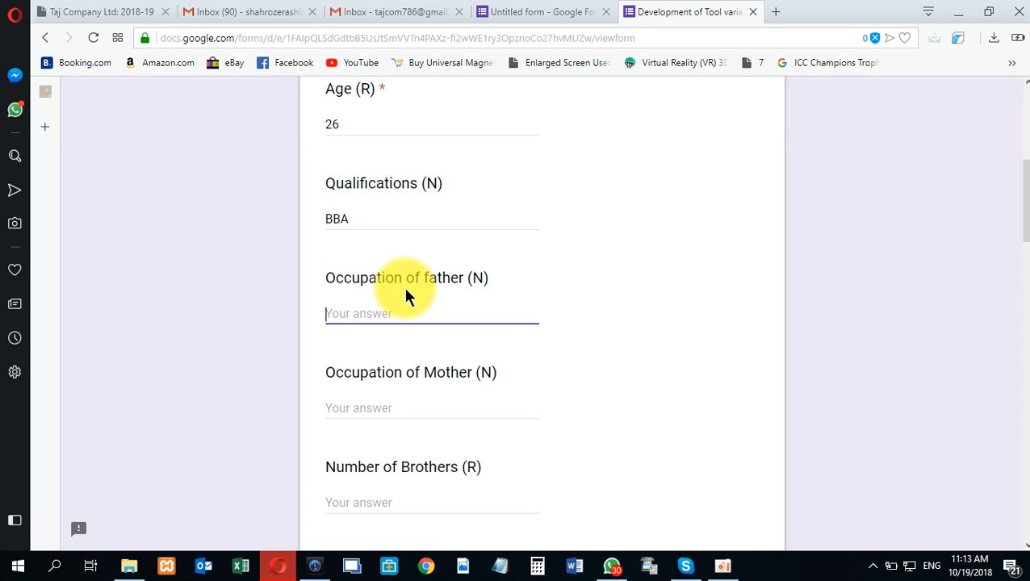
- Answer "None" for the father's occupation and "House Wife" for the mother's occupation
{"action": "type", "text": "Job"}
{"action": "key", "text": "Tab"}
{"action": "type", "text": "Ho"}
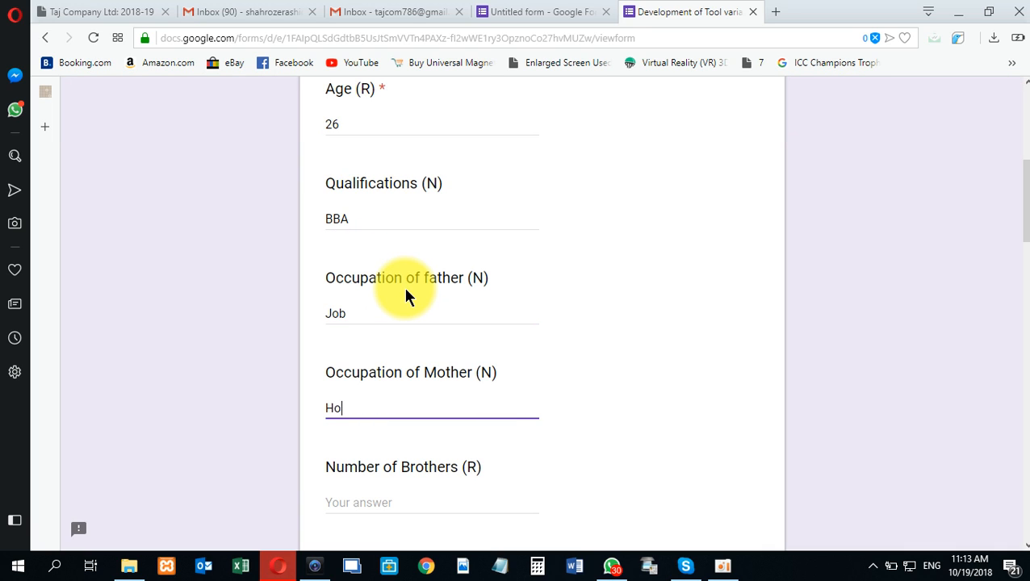
{"action": "type", "text": "use Wife"}
{"action": "key", "text": "shift+Tab"}
{"action": "type", "text": "None"}
{"action": "key", "text": "Tab"}
{"action": "key", "text": "Tab"}
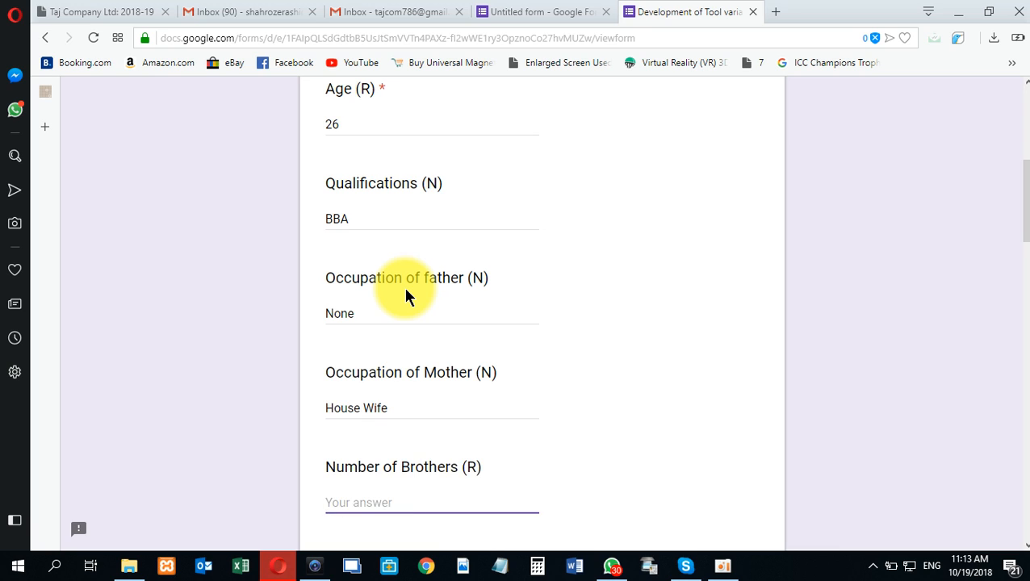
- Enter 5 brothers, 1 sister and an average monthly income of 3000
{"action": "type", "text": "5"}
{"action": "key", "text": "Tab"}
{"action": "type", "text": "1"}
{"action": "key", "text": "Tab"}
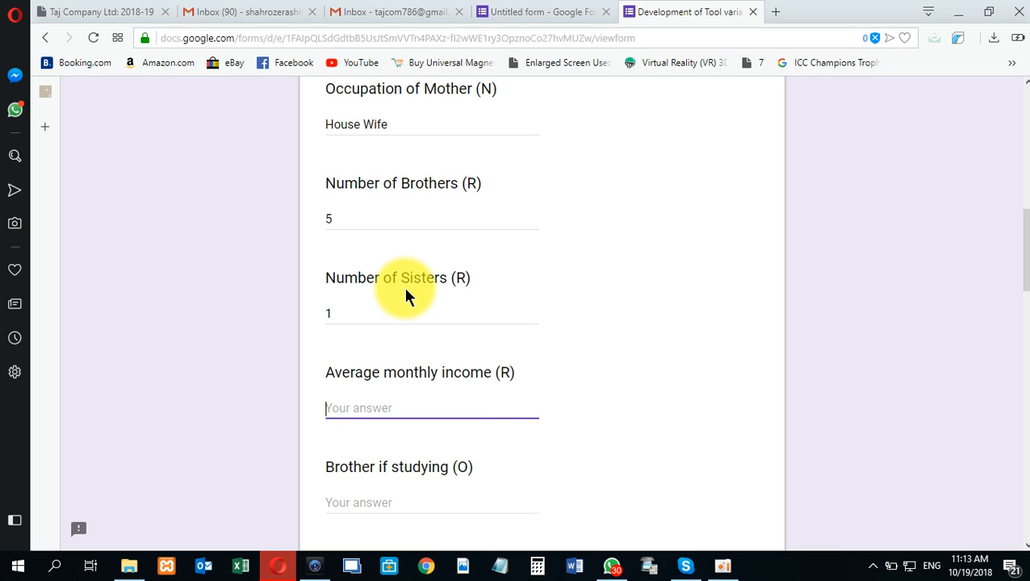
{"action": "type", "text": "3000"}
{"action": "key", "text": "Tab"}
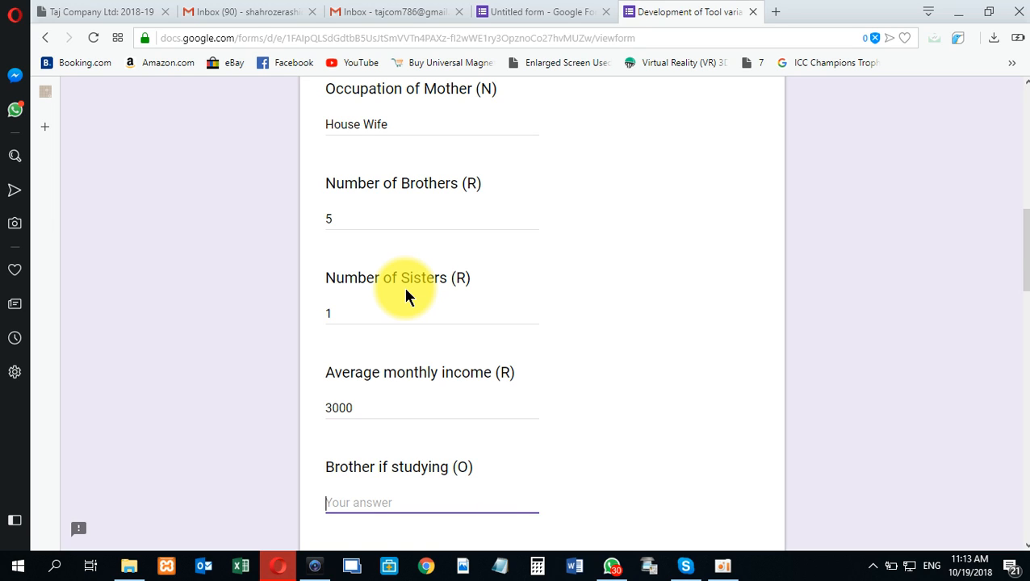
- Answer 0 for the studying brother question and "jobn" for the brother's job type
{"action": "type", "text": "0"}
{"action": "key", "text": "Tab"}
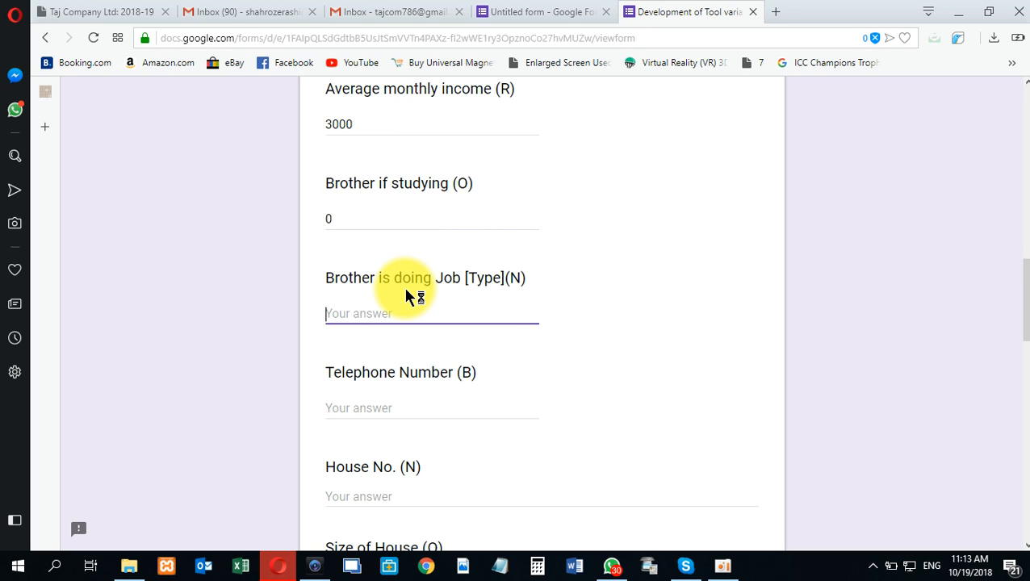
{"action": "type", "text": "jobn"}
{"action": "key", "text": "Tab"}
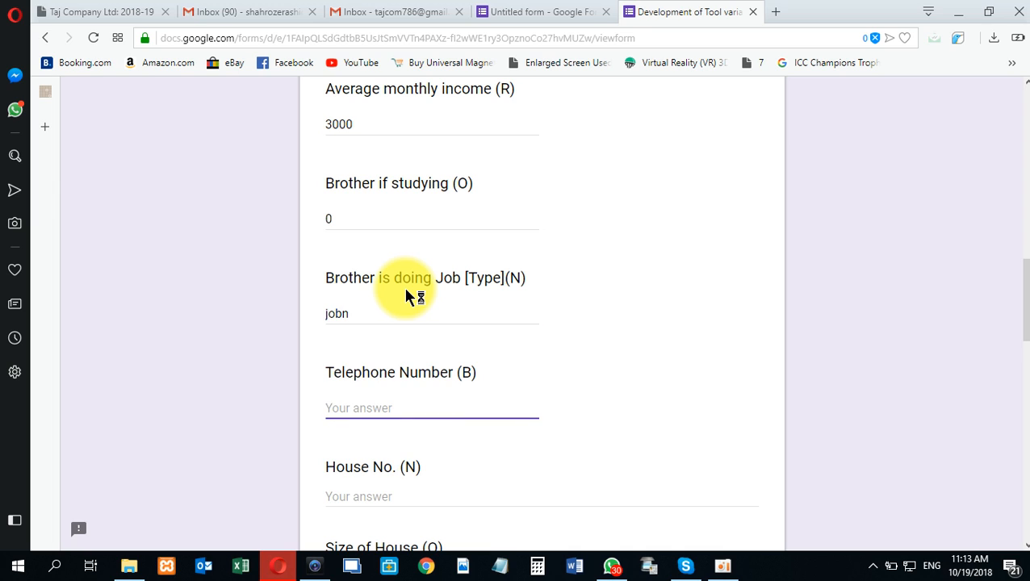
- Fill in the respondent's telephone number and house number in the live form
{"action": "type", "text": "03201201"}
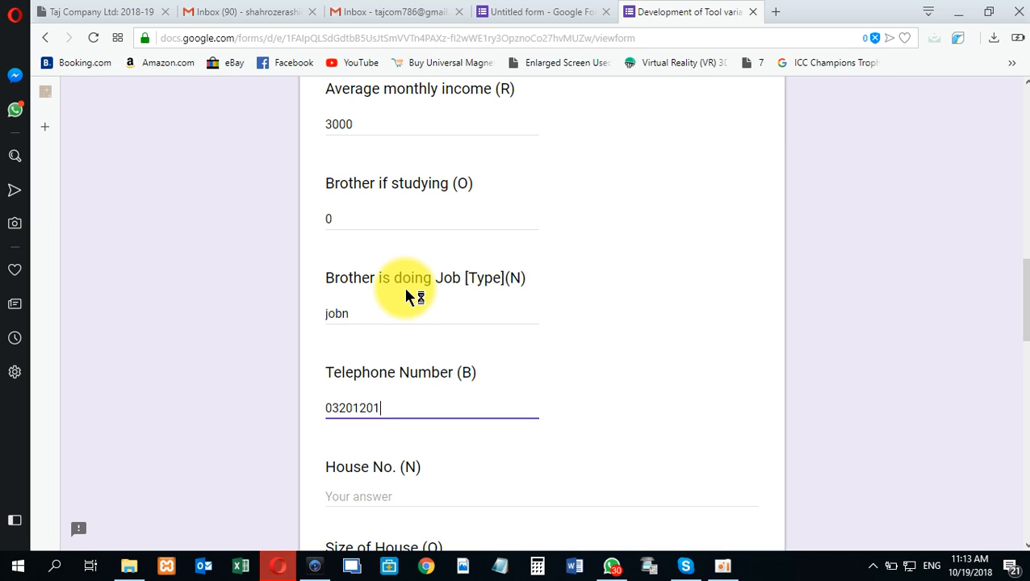
{"action": "key", "text": "Tab"}
{"action": "type", "text": "20"}
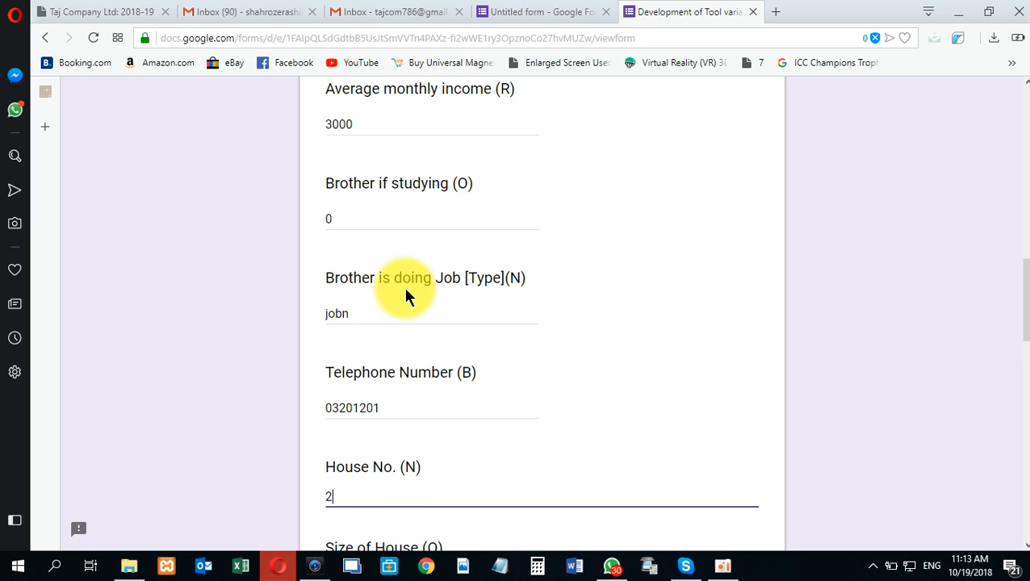
{"action": "key", "text": "Tab"}
- Enter 5 for the size of house, 12 for height and 12 for the head circumference
{"action": "type", "text": "5"}
{"action": "key", "text": "Tab"}
{"action": "type", "text": "12"}
{"action": "key", "text": "Tab"}
{"action": "type", "text": "12"}
{"action": "key", "text": "Tab"}
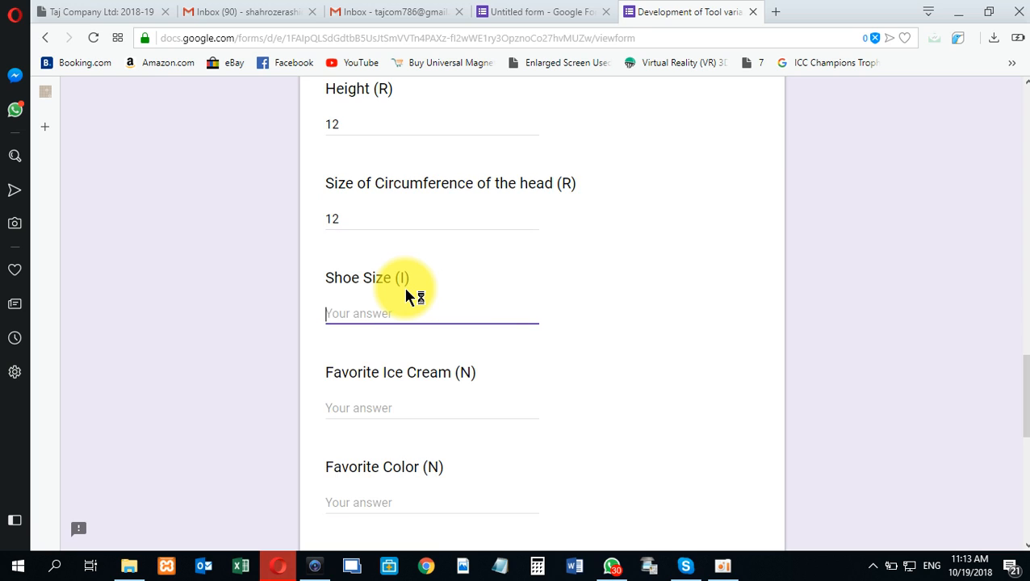
- Enter shoe size 7, favorite ice cream "chocolate" and favorite color "white"
{"action": "type", "text": "5"}
{"action": "key", "text": "Tab"}
{"action": "key", "text": "shift+Tab"}
{"action": "type", "text": "7"}
{"action": "key", "text": "Tab"}
{"action": "type", "text": "chocolate"}
{"action": "key", "text": "Tab"}
{"action": "type", "text": "white"}
{"action": "key", "text": "Tab"}
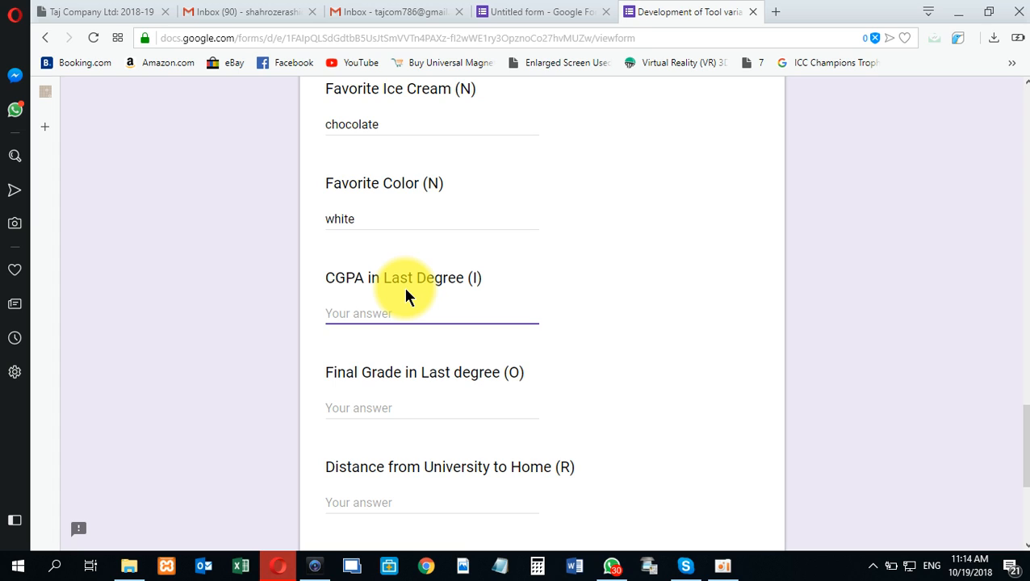
- Enter CGPA 3.5, final grade 4, distance 6km and last electricity bill 1000, and submit the response
{"action": "type", "text": "3.5"}
{"action": "key", "text": "Tab"}
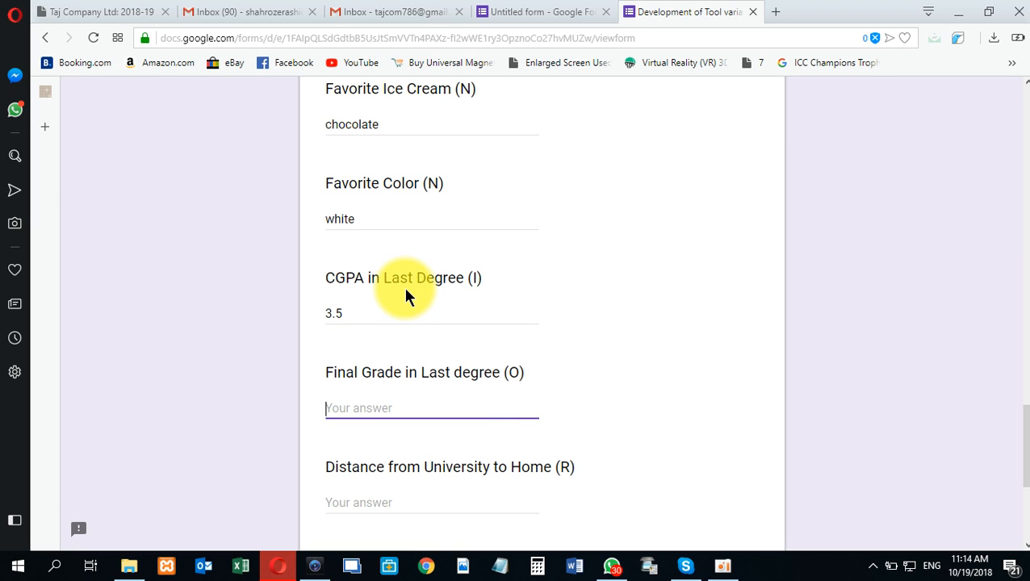
{"action": "type", "text": "4"}
{"action": "key", "text": "Tab"}
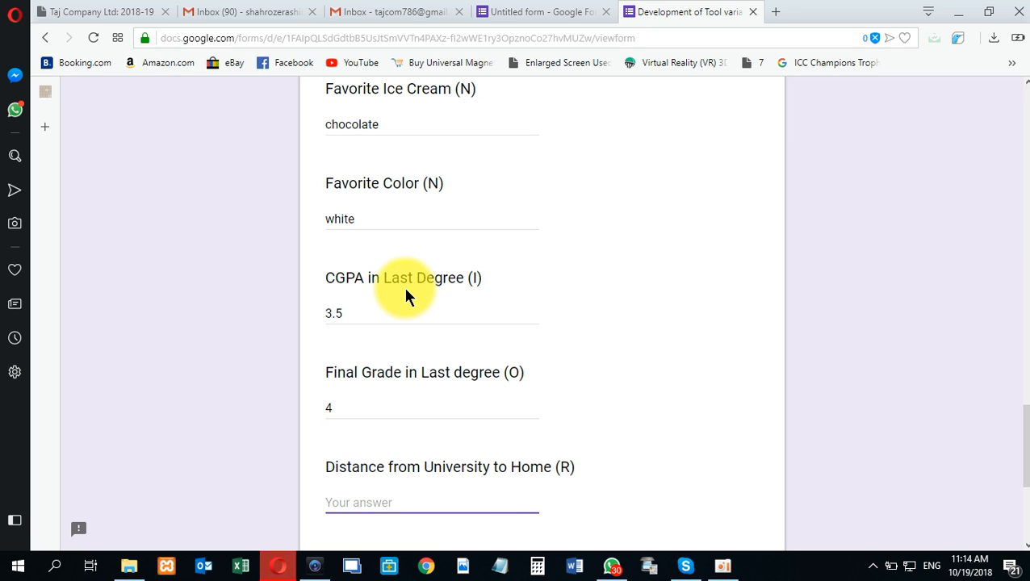
{"action": "type", "text": "6km"}
{"action": "key", "text": "Tab"}
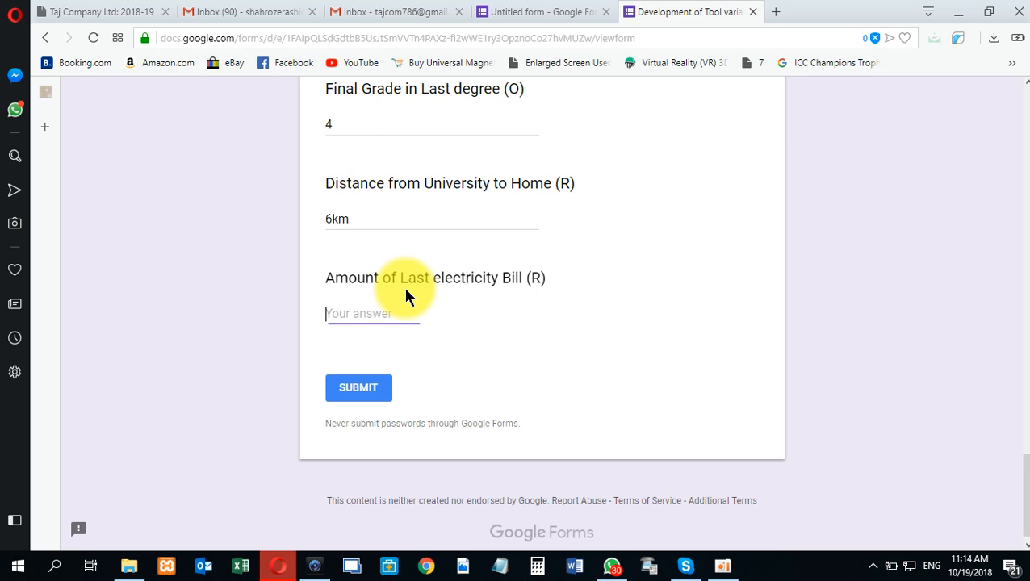
{"action": "type", "text": "1000"}
{"action": "left_click", "coordinate": [373, 390]}
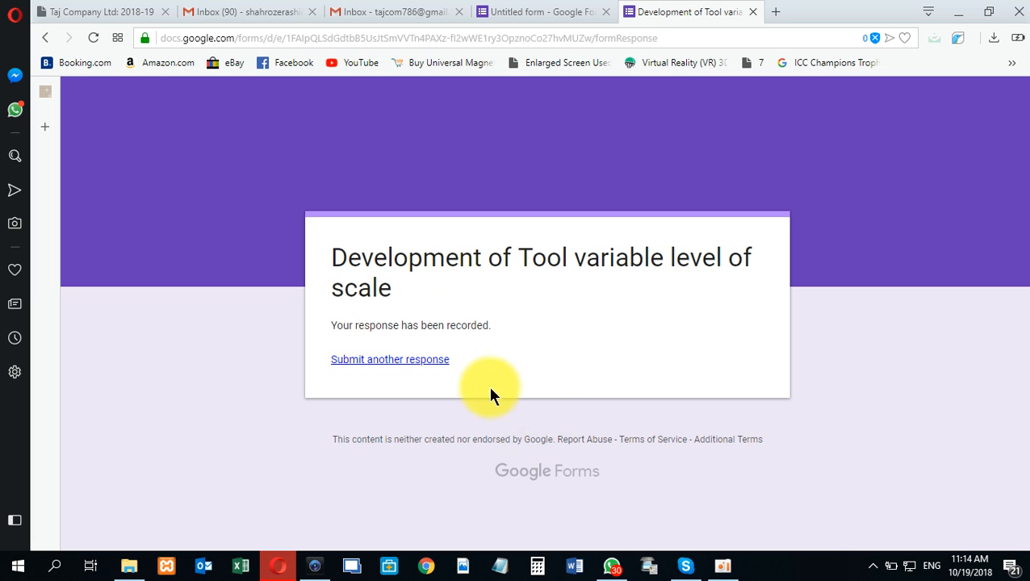
- Return to the form editor and look through the summary of the submitted response
{"action": "left_click", "coordinate": [557, 10]}
{"action": "left_click", "coordinate": [731, 150]}
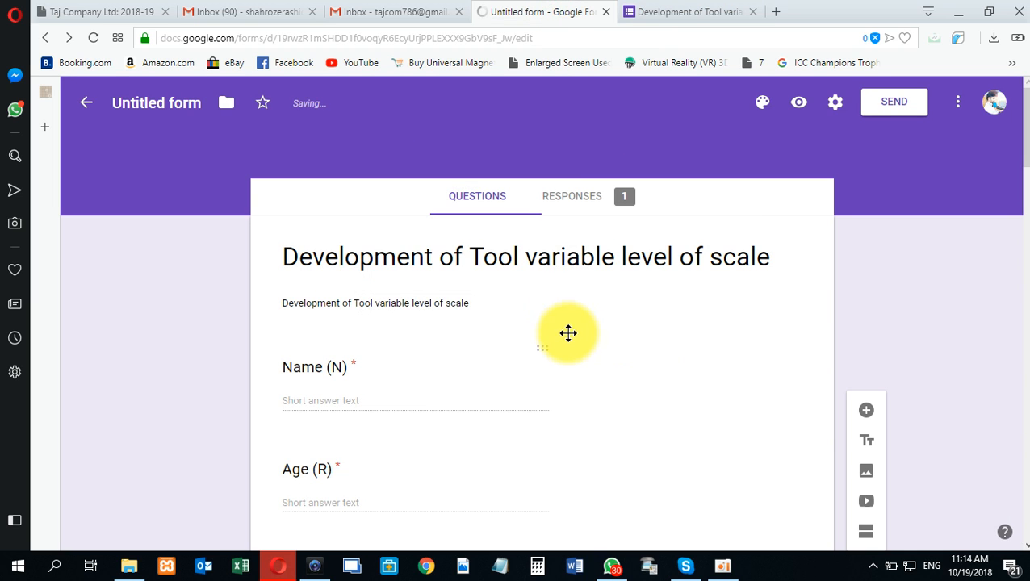
{"action": "left_click", "coordinate": [576, 210]}
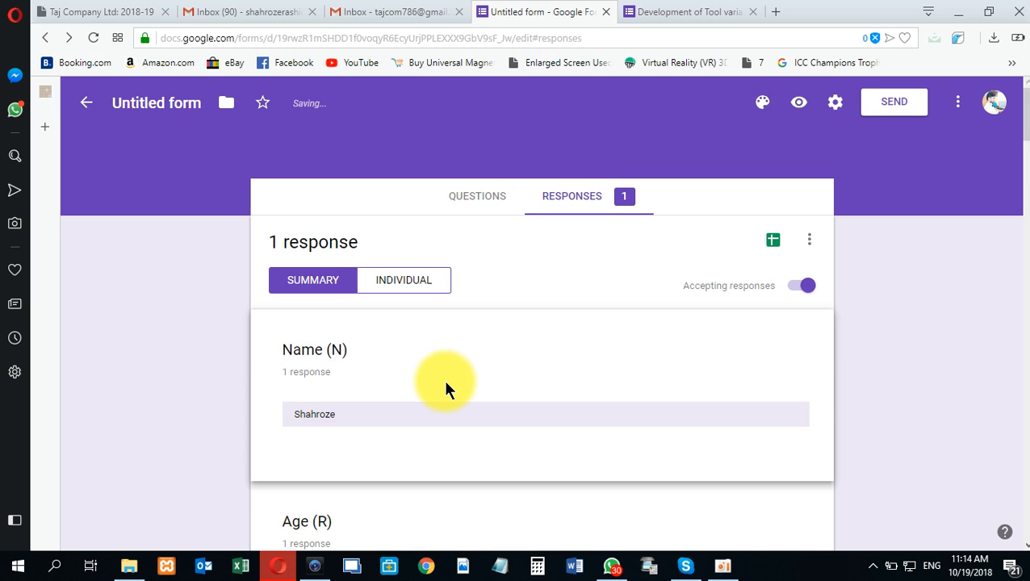
{"action": "scroll", "coordinate": [371, 368], "scroll_direction": "down", "scroll_amount": 8}
{"action": "scroll", "coordinate": [371, 367], "scroll_direction": "down", "scroll_amount": 20}
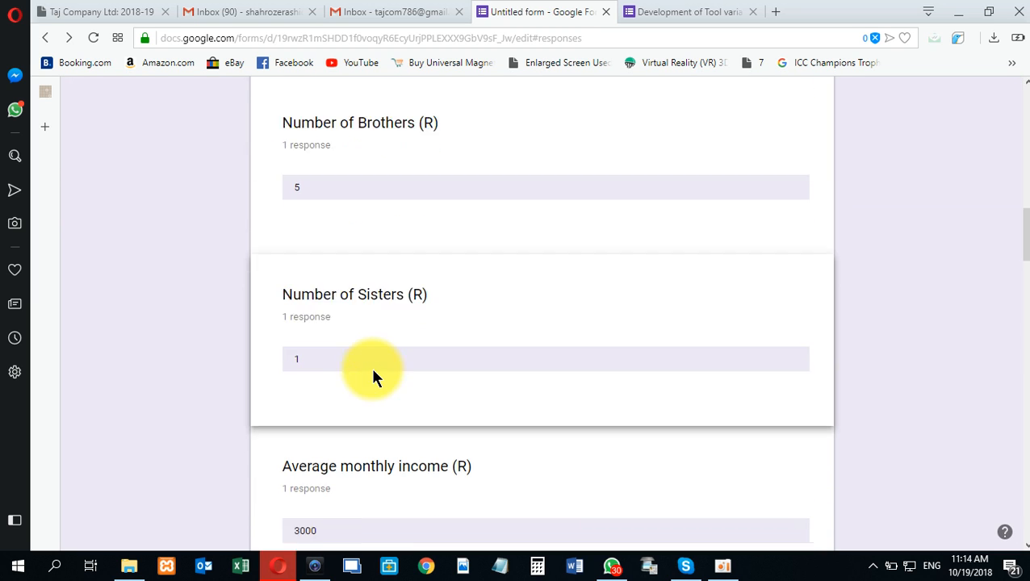
{"action": "scroll", "coordinate": [384, 317], "scroll_direction": "up", "scroll_amount": 15}
- Start another response in the live form and fill in the name, age "ghsaghsa" and a random-letter qualification
{"action": "left_click", "coordinate": [669, 11]}
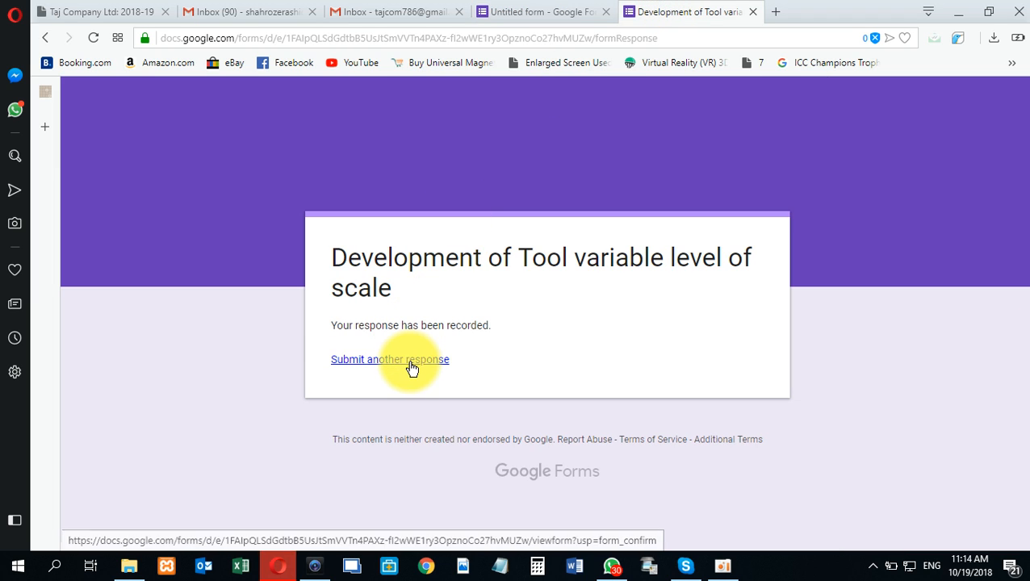
{"action": "left_click", "coordinate": [409, 360]}
{"action": "left_click", "coordinate": [378, 443]}
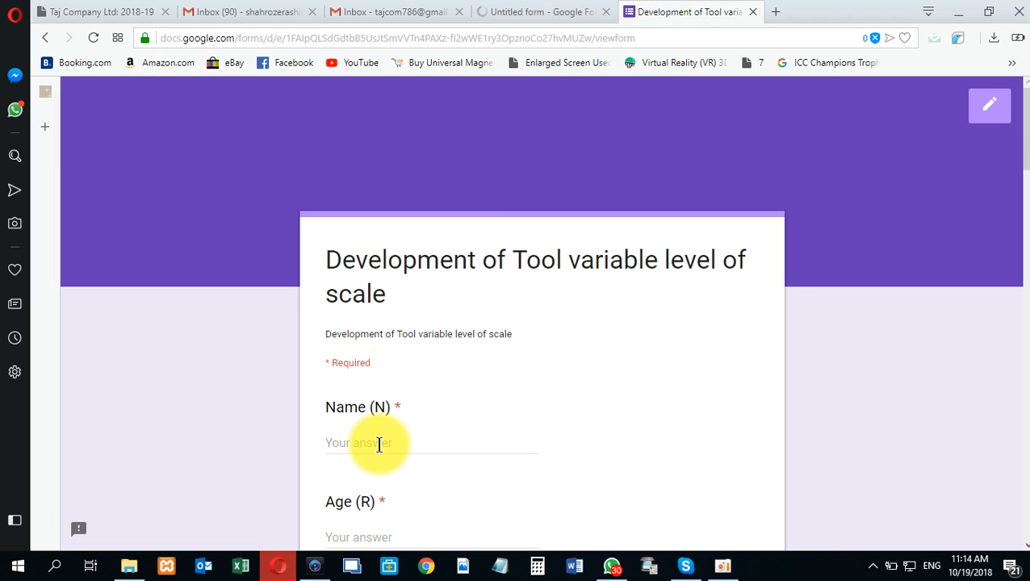
{"action": "type", "text": "sasgha"}
{"action": "key", "text": "Tab"}
{"action": "type", "text": "ghsaghsa"}
{"action": "key", "text": "Tab"}
{"action": "type", "text": "ghsaghsaG"}
{"action": "key", "text": "Tab"}
- Enter "SAGHAS" for the father's occupation, "SAHG" for sisters, and "SAGH" for mother's occupation, brothers and monthly income
{"action": "type", "text": "SAGHAS"}
{"action": "key", "text": "Tab"}
{"action": "type", "text": "AGH"}
{"action": "key", "text": "Tab"}
{"action": "type", "text": "SAGH"}
{"action": "key", "text": "Tab"}
{"action": "type", "text": "SAHG"}
{"action": "key", "text": "Tab"}
{"action": "type", "text": "SAGH"}
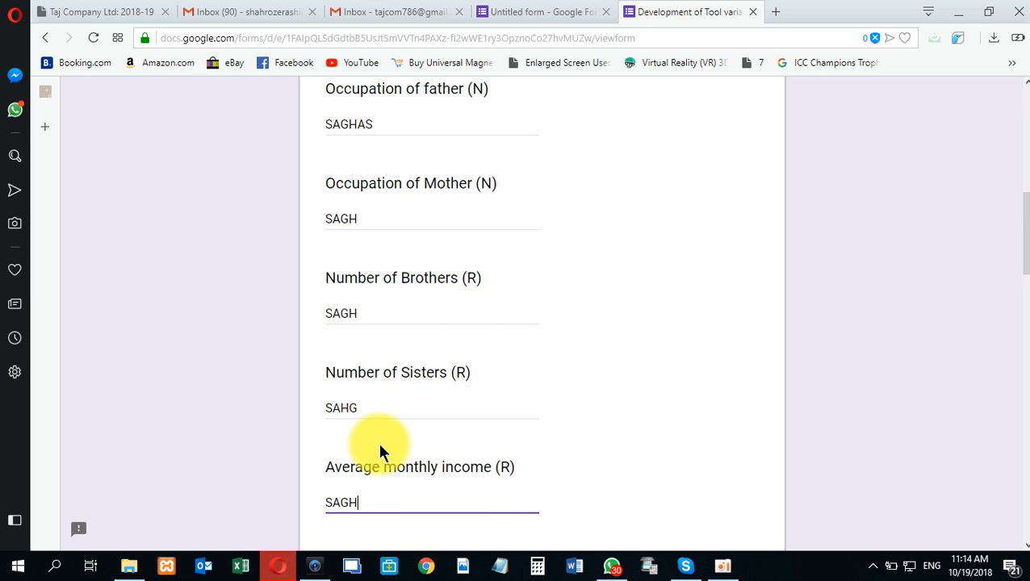
{"action": "key", "text": "Tab"}
- Answer "SDGAH" for the studying brother and "SAHG" for the brother's job, with filler text for telephone and house number
{"action": "type", "text": "SDGAH"}
{"action": "key", "text": "Tab"}
{"action": "type", "text": "SAHG"}
{"action": "key", "text": "Tab"}
{"action": "type", "text": "SAGH"}
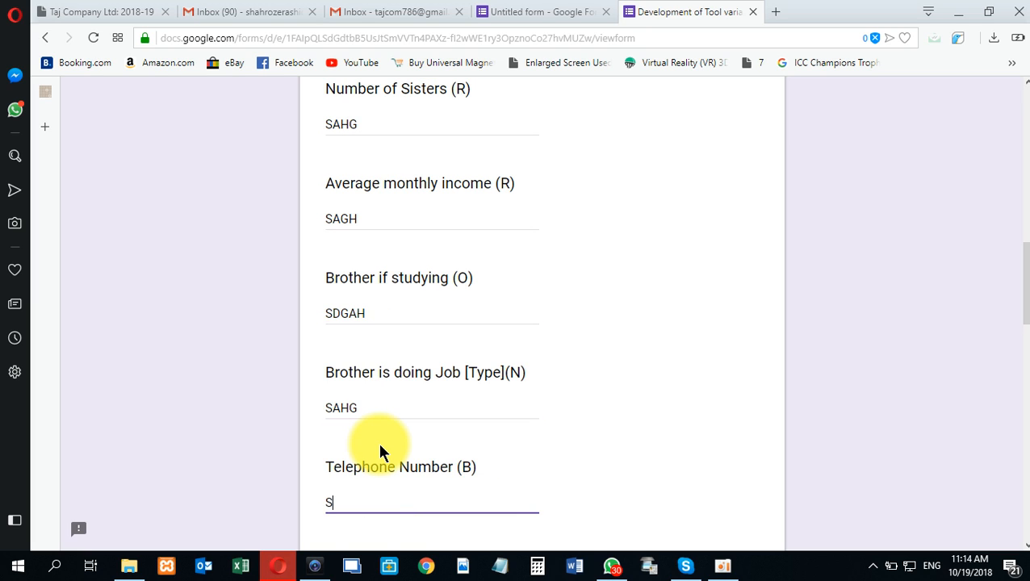
{"action": "key", "text": "Tab"}
{"action": "type", "text": "SAGH"}
{"action": "key", "text": "Tab"}
- Enter "SAHG" for the size of house and "SAGH" for height, head circumference and shoe size
{"action": "type", "text": "SAHG"}
{"action": "key", "text": "Tab"}
{"action": "type", "text": "SAGH"}
{"action": "key", "text": "Tab"}
{"action": "type", "text": "SAGH"}
{"action": "key", "text": "Tab"}
{"action": "type", "text": "SAGH"}
{"action": "key", "text": "Tab"}
- Enter "SAHG" for ice cream and final grade, "SHA" for color, and "SAGH" for CGPA and distance
{"action": "type", "text": "SAHG"}
{"action": "key", "text": "Tab"}
{"action": "type", "text": "SHA"}
{"action": "key", "text": "Tab"}
{"action": "type", "text": "SAGH"}
{"action": "key", "text": "Tab"}
{"action": "type", "text": "SAHG"}
{"action": "key", "text": "Tab"}
{"action": "type", "text": "SAGH"}
{"action": "key", "text": "Tab"}
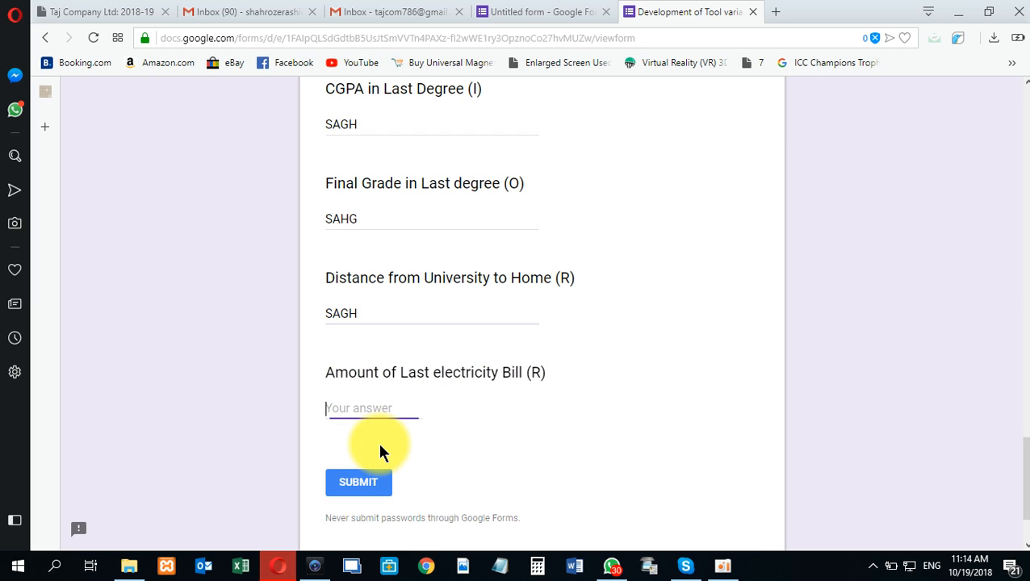
- Set the last electricity bill amount to 100 and submit the second response
{"action": "type", "text": "SAGH"}
{"action": "key", "text": "Tab"}
{"action": "key", "text": "shift+Tab"}
{"action": "type", "text": "100"}
{"action": "left_click", "coordinate": [370, 482]}
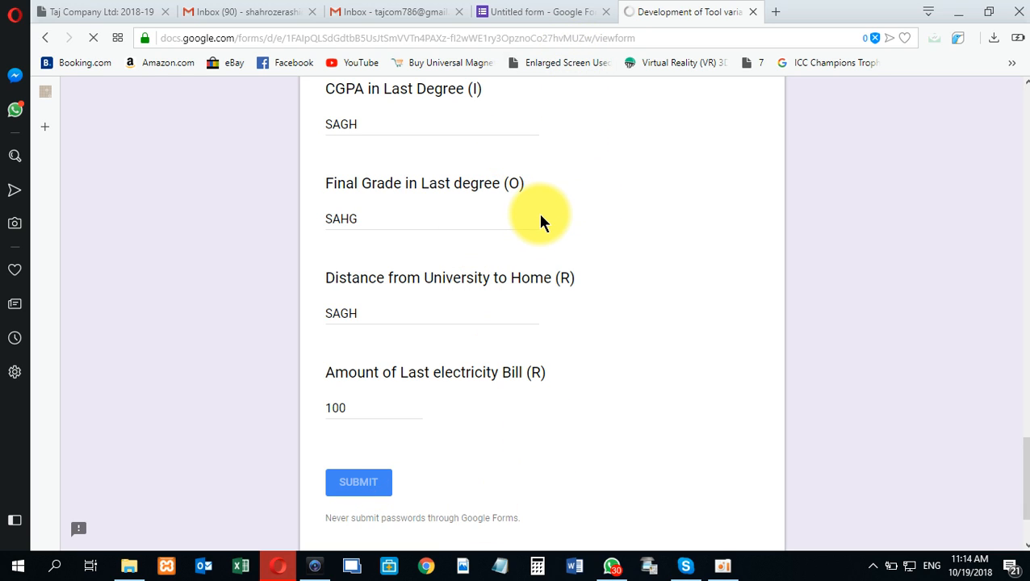
- Go back to the form editor and review the name and age answers in the responses summary
{"action": "left_click", "coordinate": [538, 19]}
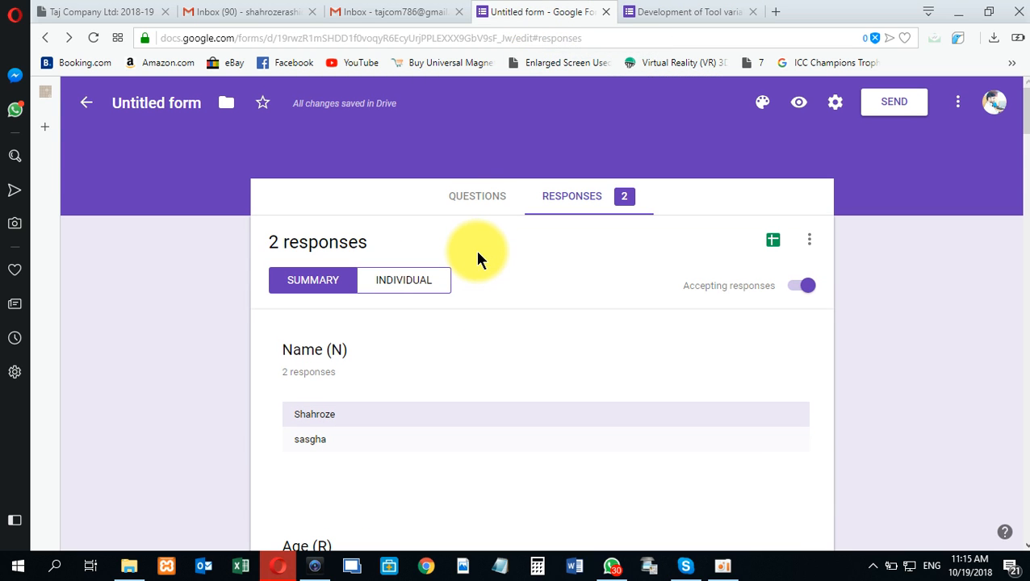
{"action": "scroll", "coordinate": [376, 413], "scroll_direction": "down", "scroll_amount": 1}
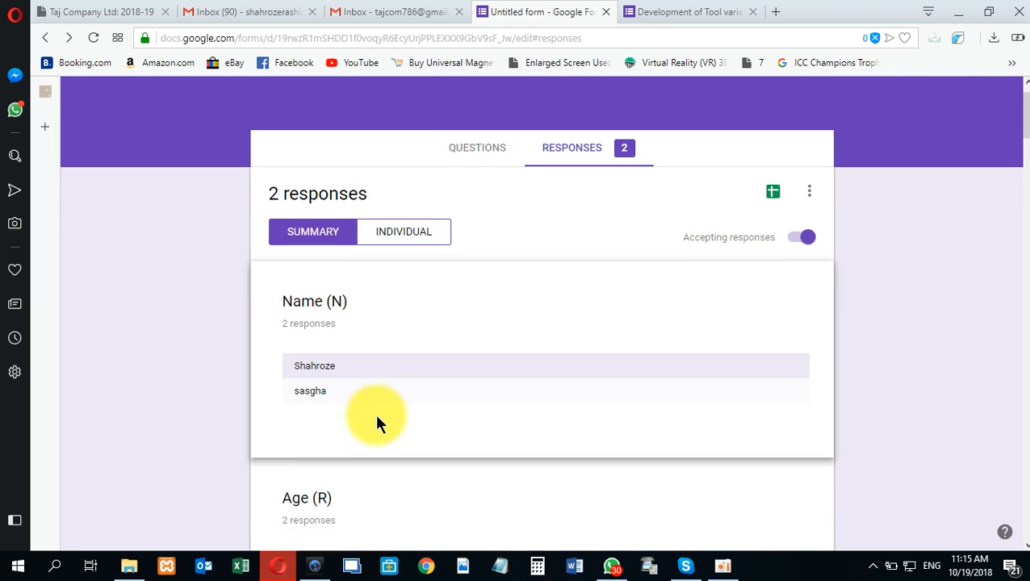
{"action": "scroll", "coordinate": [343, 356], "scroll_direction": "down", "scroll_amount": 4}
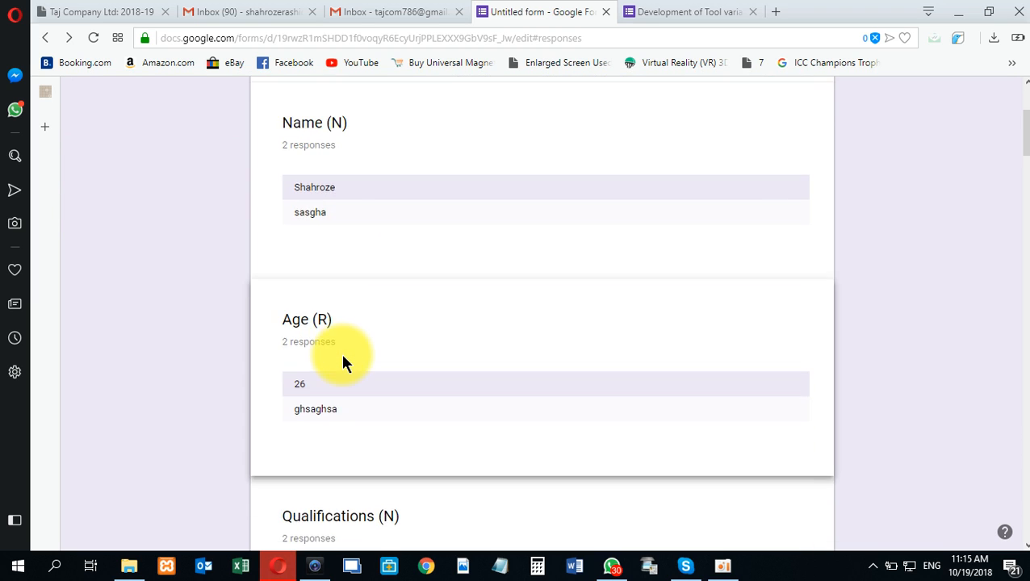
{"action": "scroll", "coordinate": [343, 361], "scroll_direction": "up", "scroll_amount": 5}
- Switch to the individual responses and read through the first respondent's answers
{"action": "left_click", "coordinate": [396, 131]}
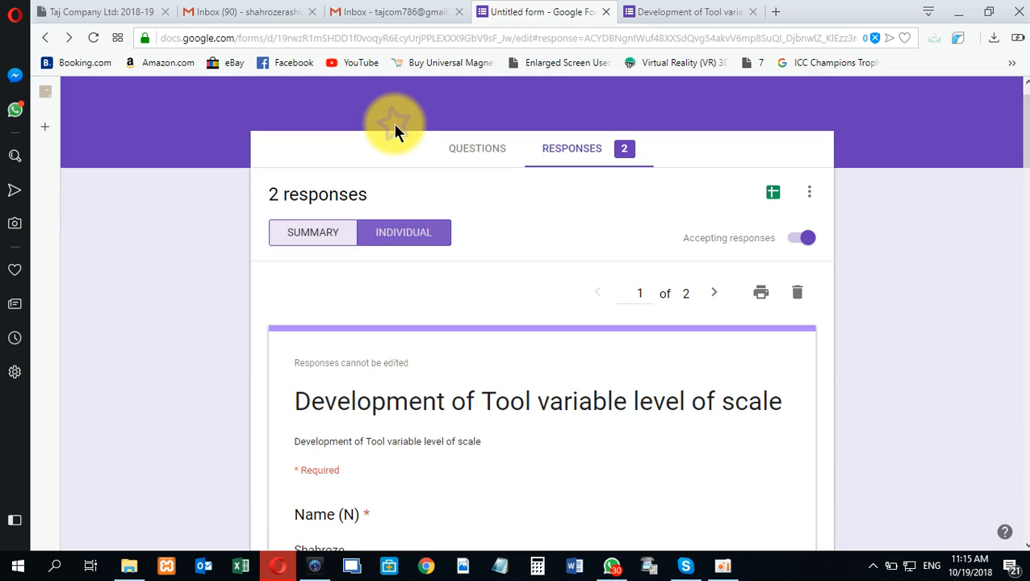
{"action": "scroll", "coordinate": [465, 306], "scroll_direction": "down", "scroll_amount": 1}
{"action": "scroll", "coordinate": [456, 327], "scroll_direction": "down", "scroll_amount": 3}
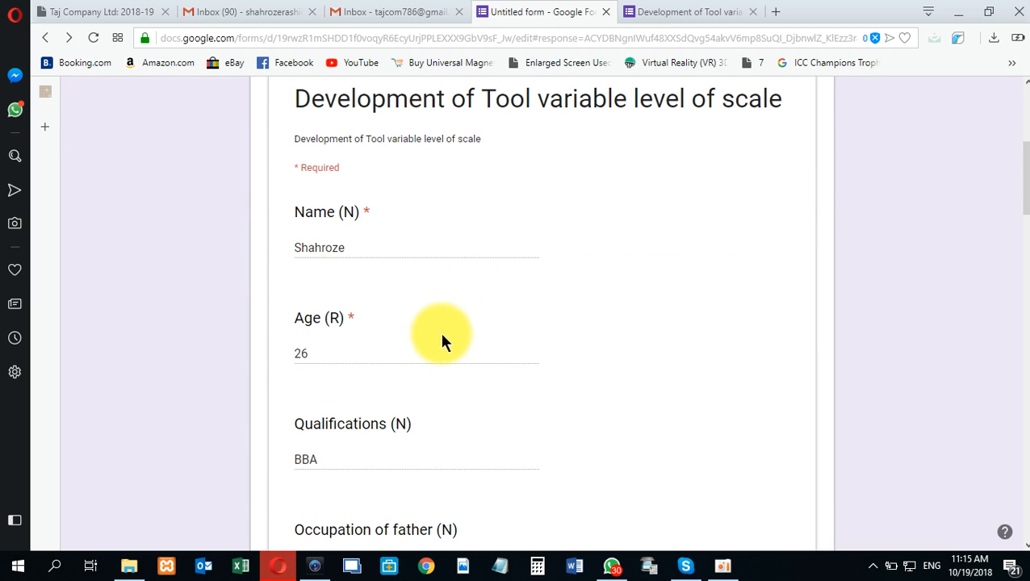
{"action": "scroll", "coordinate": [316, 270], "scroll_direction": "down", "scroll_amount": 20}
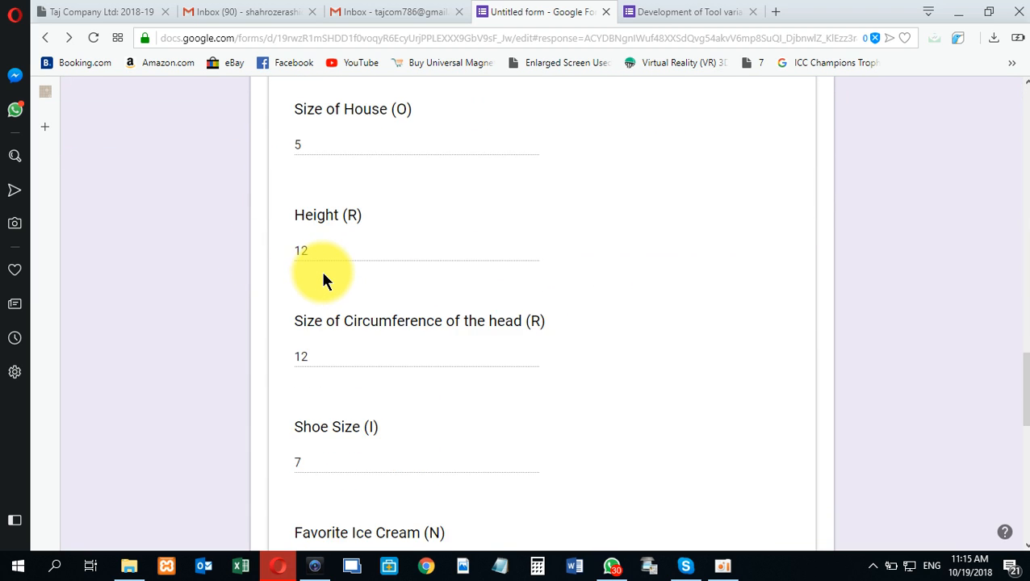
{"action": "scroll", "coordinate": [325, 277], "scroll_direction": "down", "scroll_amount": 3}
{"action": "scroll", "coordinate": [410, 336], "scroll_direction": "up", "scroll_amount": 15}
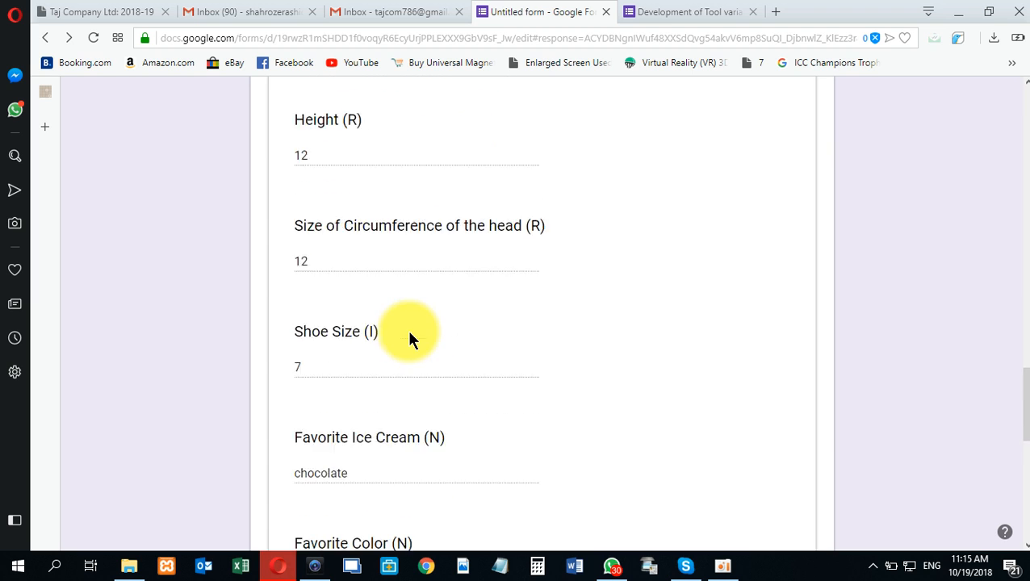
{"action": "scroll", "coordinate": [412, 337], "scroll_direction": "up", "scroll_amount": 10}
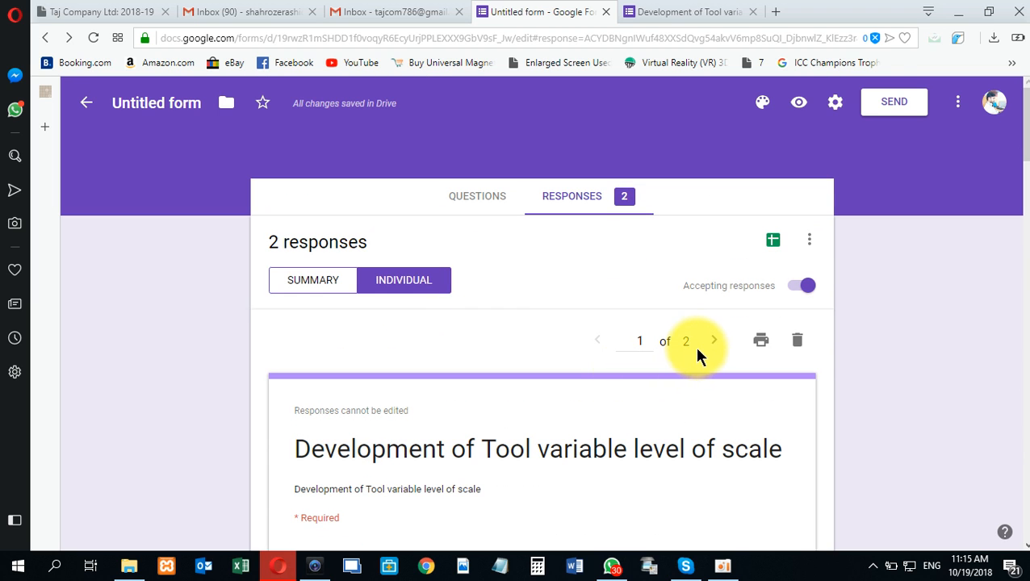
- Review the second individual response and try out the Accepting responses setting
{"action": "left_click", "coordinate": [706, 340]}
{"action": "scroll", "coordinate": [591, 361], "scroll_direction": "down", "scroll_amount": 10}
{"action": "scroll", "coordinate": [591, 359], "scroll_direction": "down", "scroll_amount": 10}
{"action": "scroll", "coordinate": [592, 359], "scroll_direction": "up", "scroll_amount": 10}
{"action": "scroll", "coordinate": [591, 361], "scroll_direction": "up", "scroll_amount": 10}
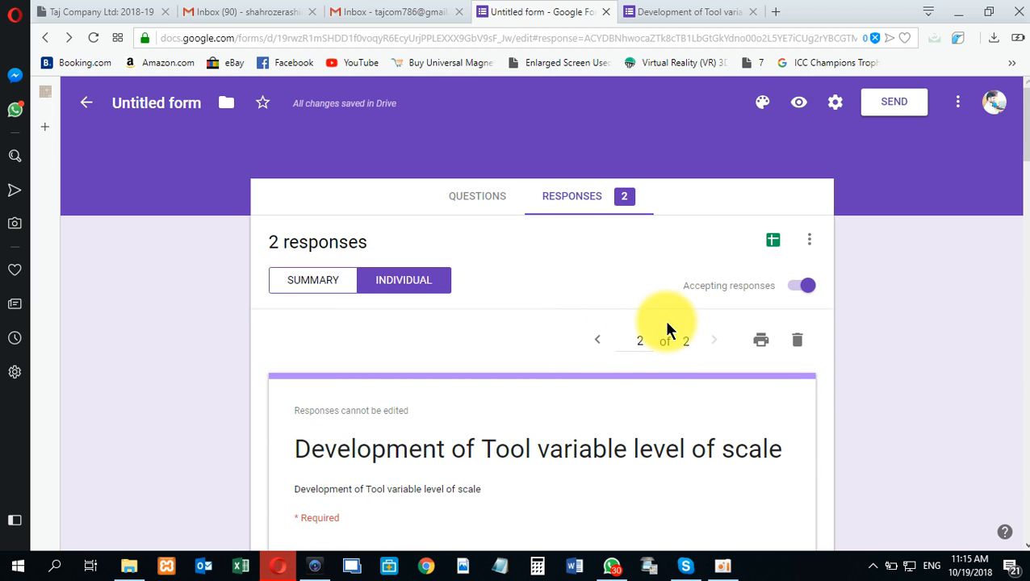
{"action": "left_click", "coordinate": [791, 292]}
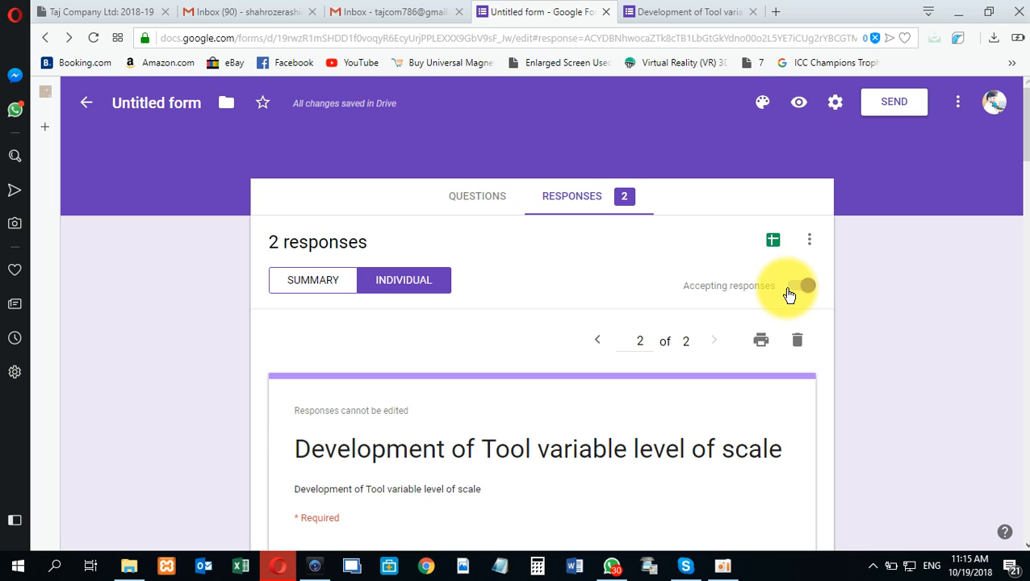
{"action": "left_click", "coordinate": [795, 287]}
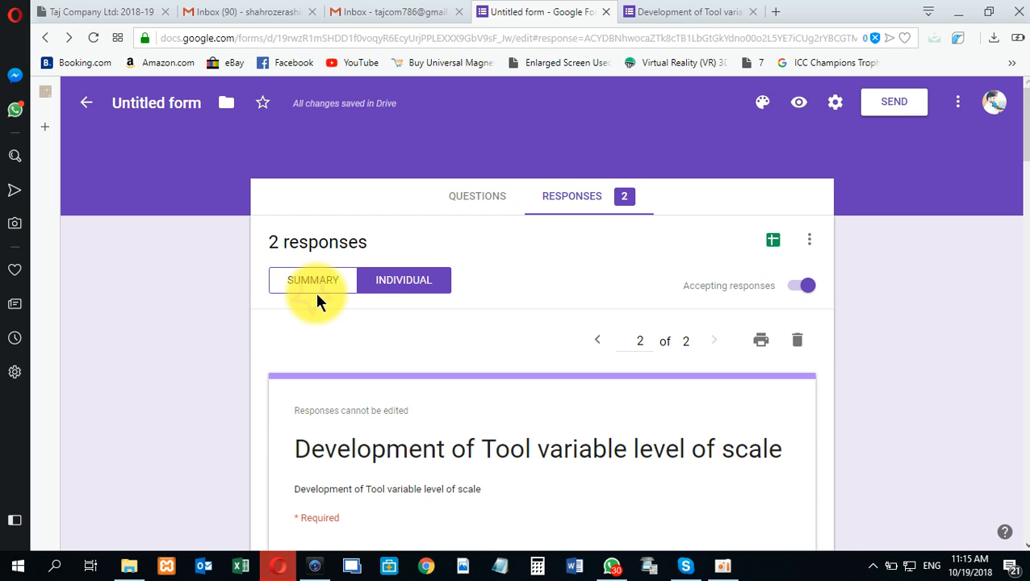
- Try green, orange and red as the form's theme color, and settle on indigo
{"action": "left_click", "coordinate": [764, 105]}
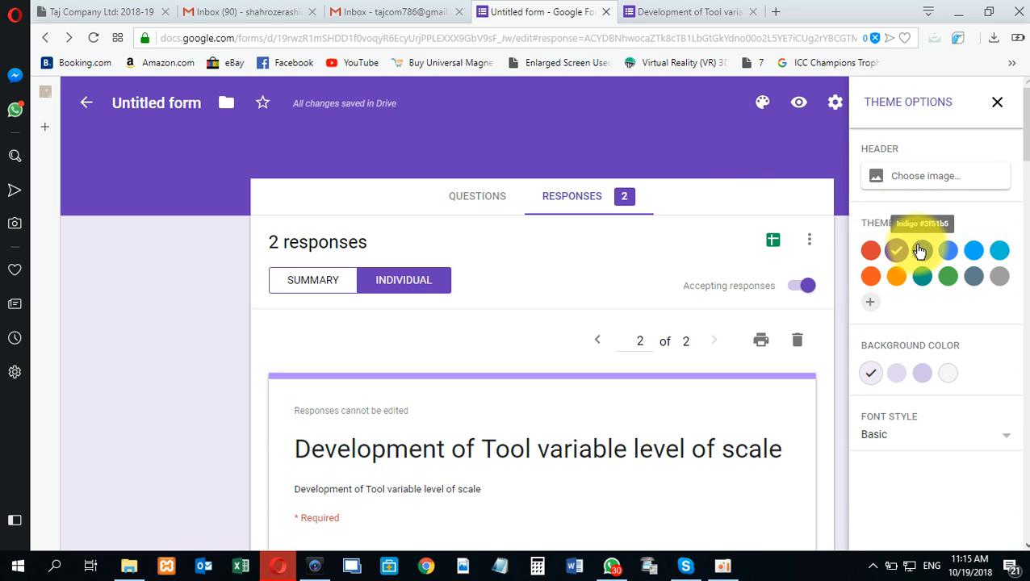
{"action": "left_click", "coordinate": [946, 275]}
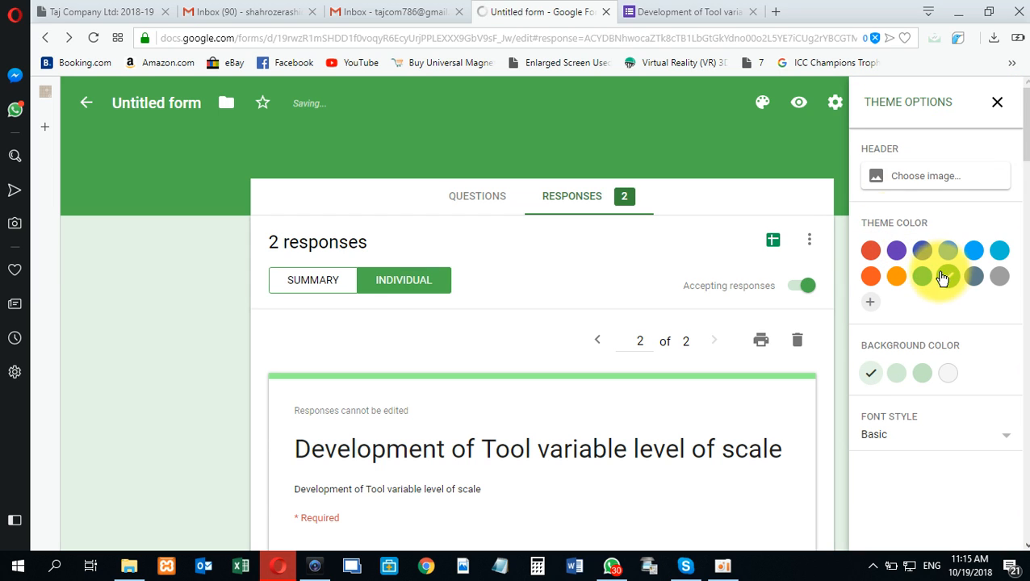
{"action": "left_click", "coordinate": [870, 276]}
{"action": "left_click", "coordinate": [870, 252]}
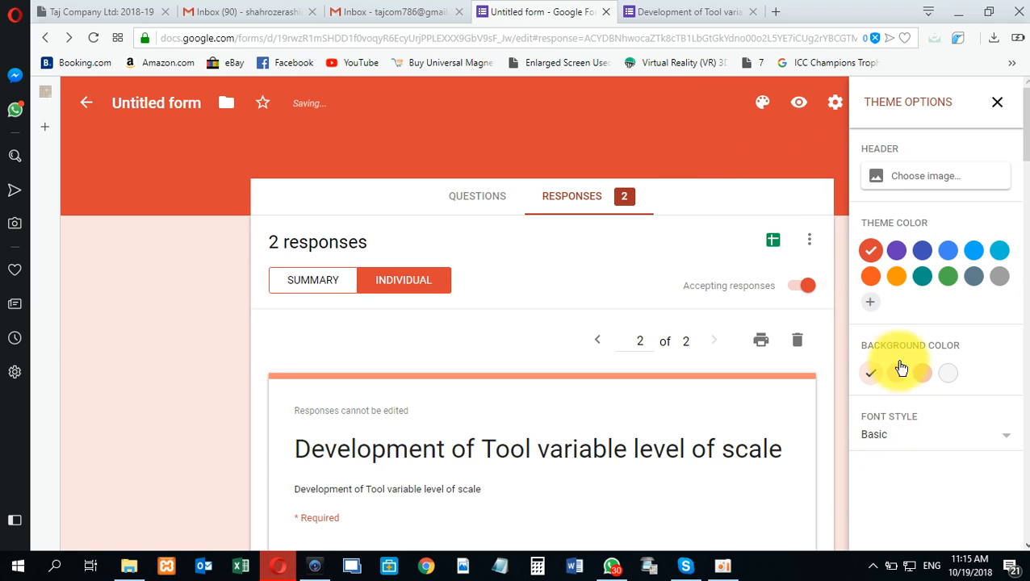
{"action": "left_click", "coordinate": [931, 252]}
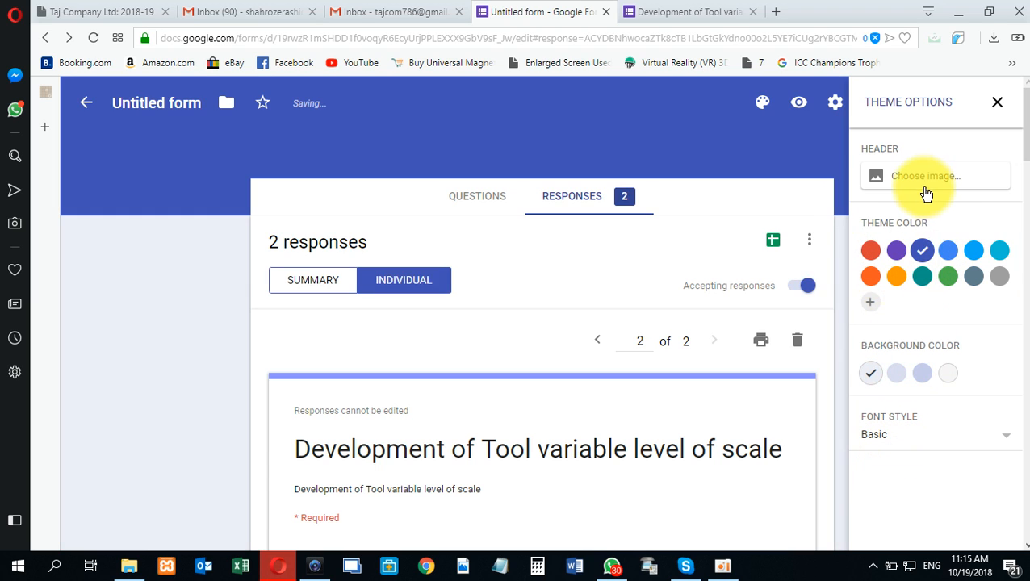
- Open the selection of header images for the form's theme
{"action": "left_click", "coordinate": [921, 179]}
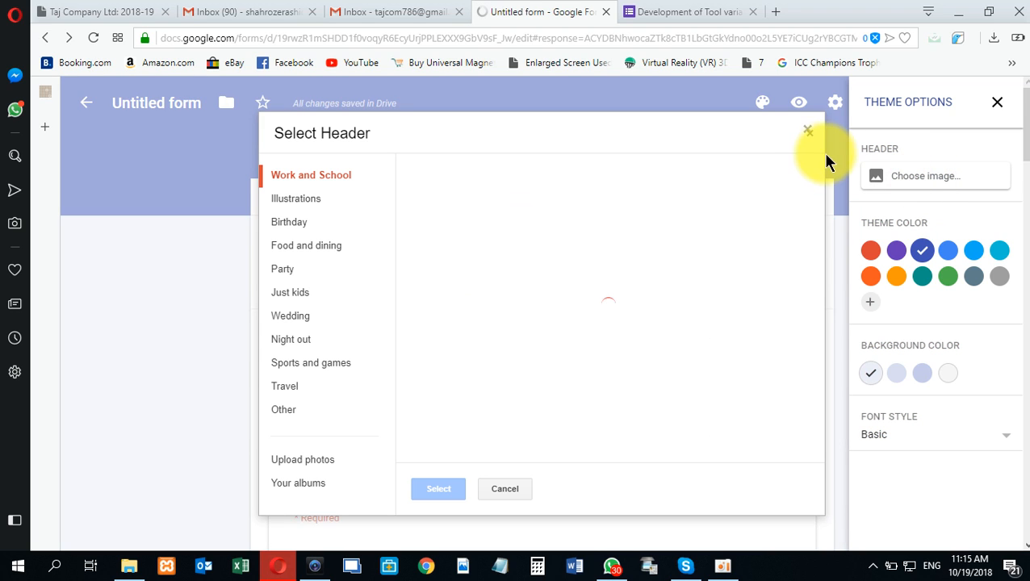
{"action": "left_click", "coordinate": [808, 130]}
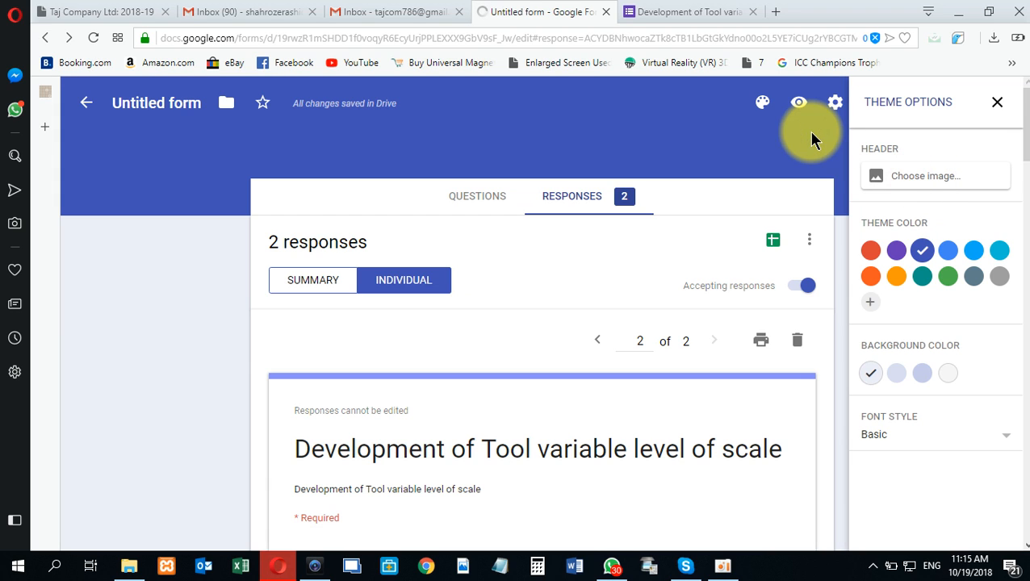
{"action": "left_click", "coordinate": [900, 186]}
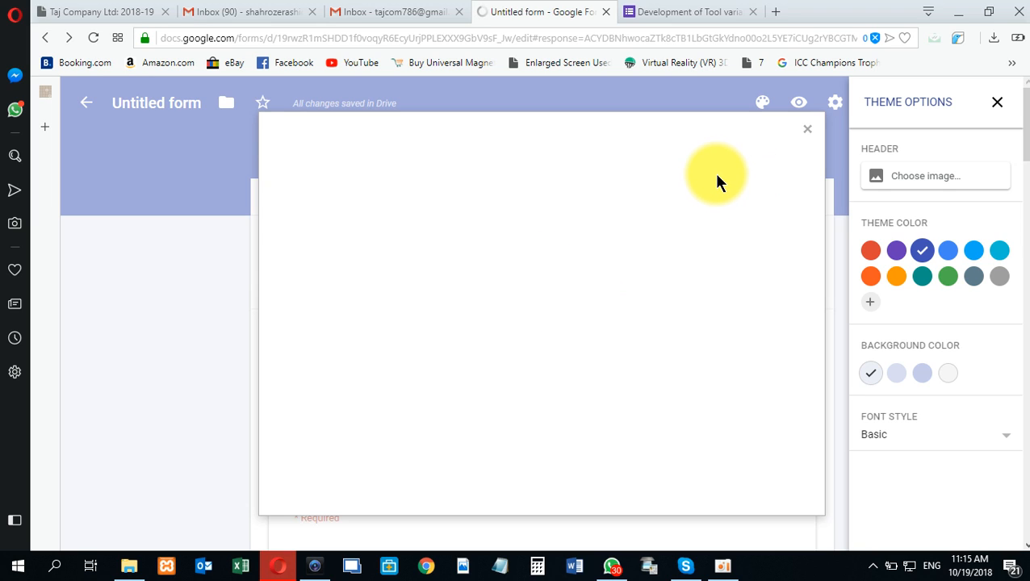
{"action": "left_click", "coordinate": [725, 565]}
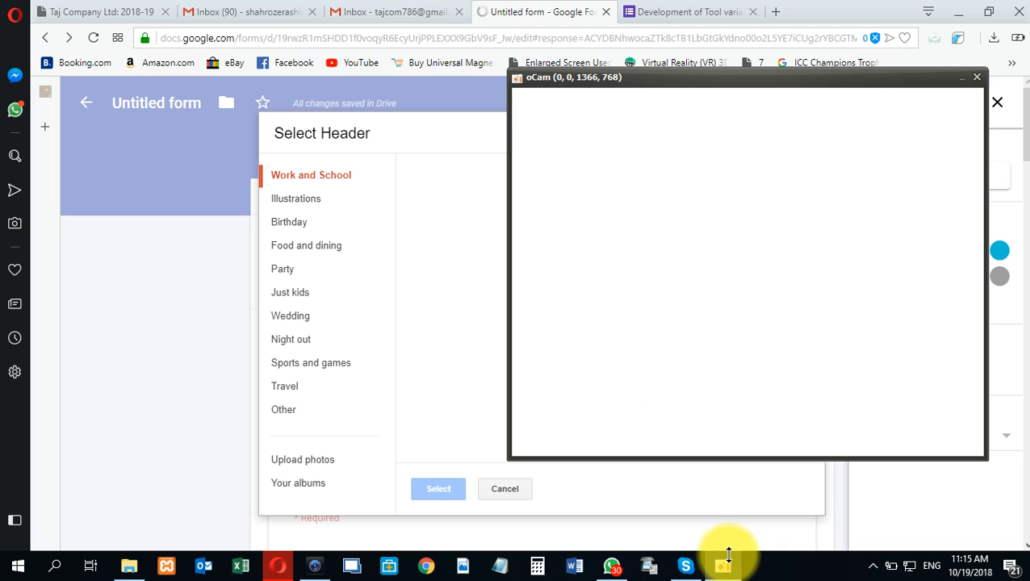
{"action": "left_click", "coordinate": [963, 80]}
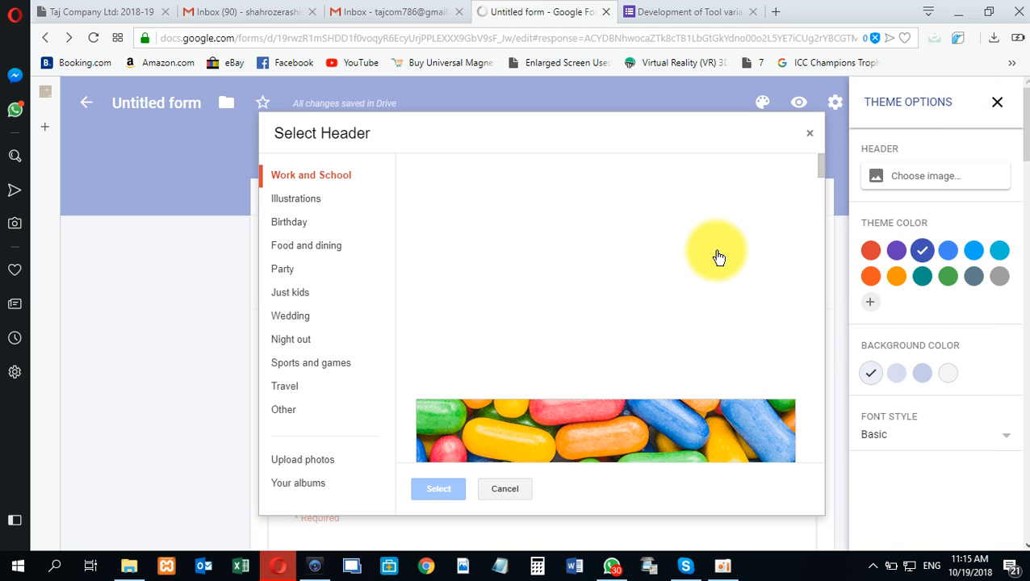
{"action": "left_click", "coordinate": [723, 566]}
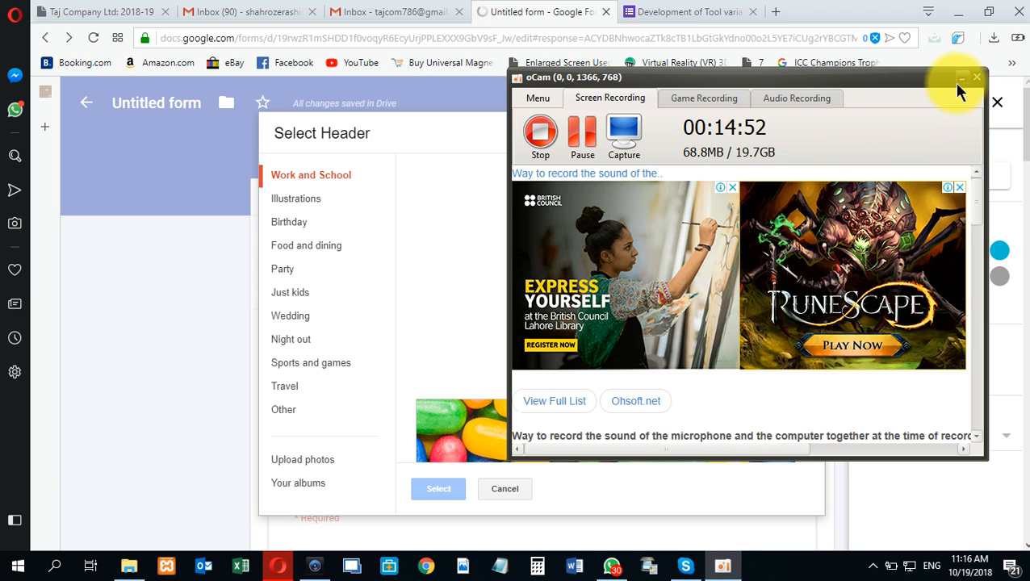
{"action": "left_click", "coordinate": [963, 79]}
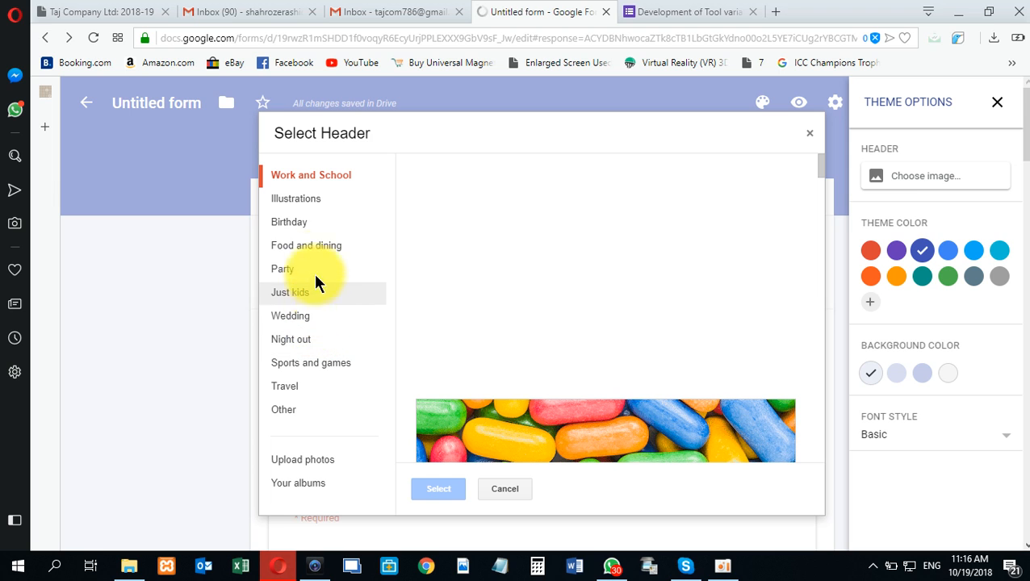
- Set the open book with a feather from Work and School as the header image and open a preview of the form
{"action": "scroll", "coordinate": [512, 268], "scroll_direction": "down", "scroll_amount": 2}
{"action": "scroll", "coordinate": [558, 318], "scroll_direction": "down", "scroll_amount": 5}
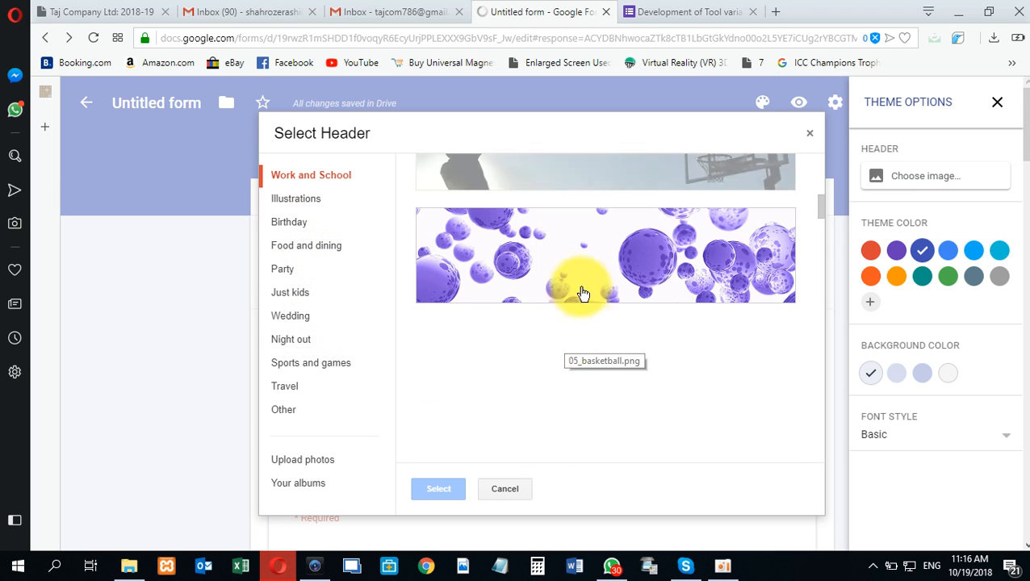
{"action": "scroll", "coordinate": [589, 281], "scroll_direction": "up", "scroll_amount": 1}
{"action": "scroll", "coordinate": [614, 319], "scroll_direction": "down", "scroll_amount": 5}
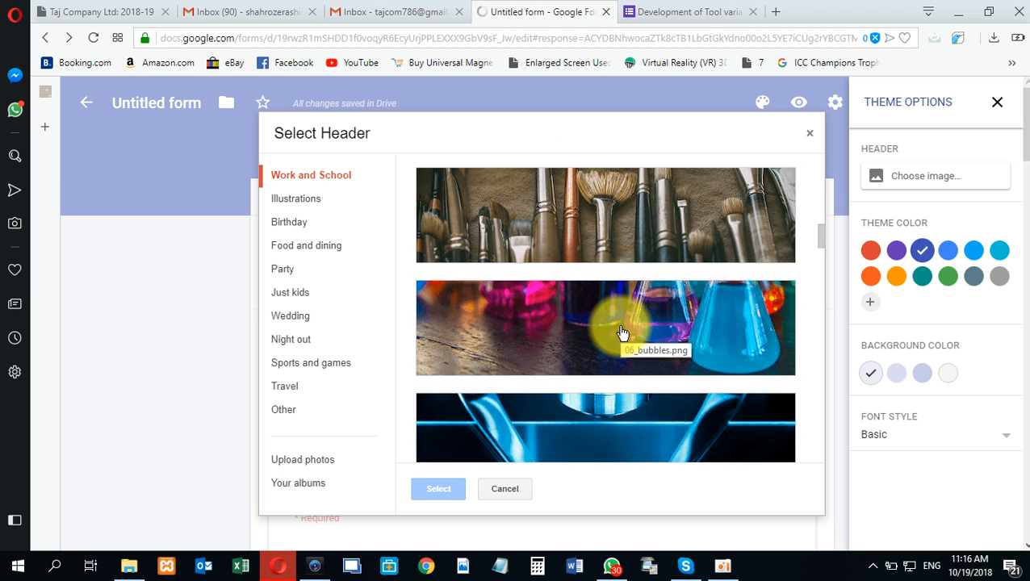
{"action": "scroll", "coordinate": [638, 331], "scroll_direction": "up", "scroll_amount": 2}
{"action": "scroll", "coordinate": [685, 301], "scroll_direction": "down", "scroll_amount": 5}
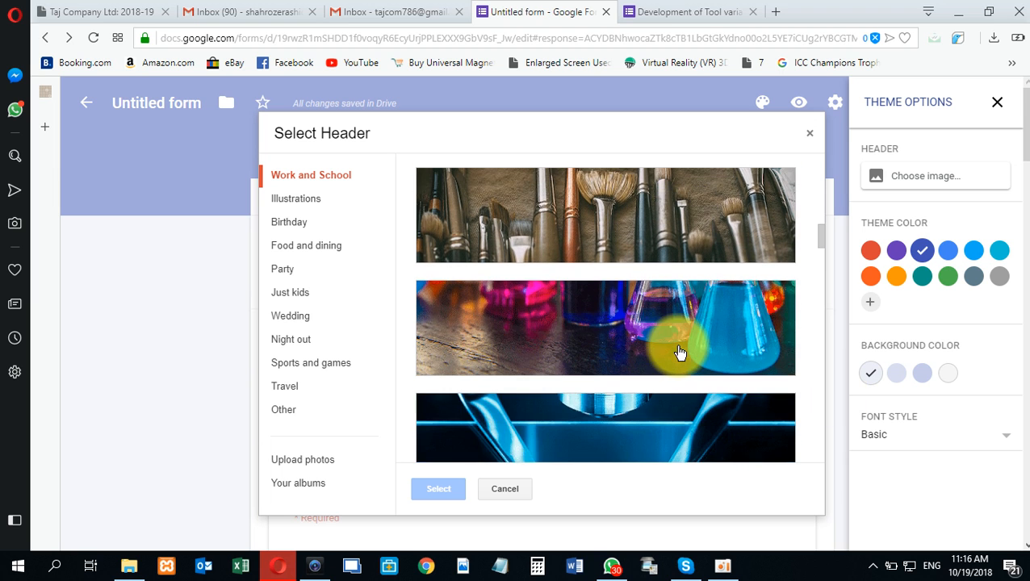
{"action": "scroll", "coordinate": [671, 364], "scroll_direction": "down", "scroll_amount": 2}
{"action": "scroll", "coordinate": [649, 431], "scroll_direction": "down", "scroll_amount": 7}
{"action": "scroll", "coordinate": [619, 392], "scroll_direction": "down", "scroll_amount": 2}
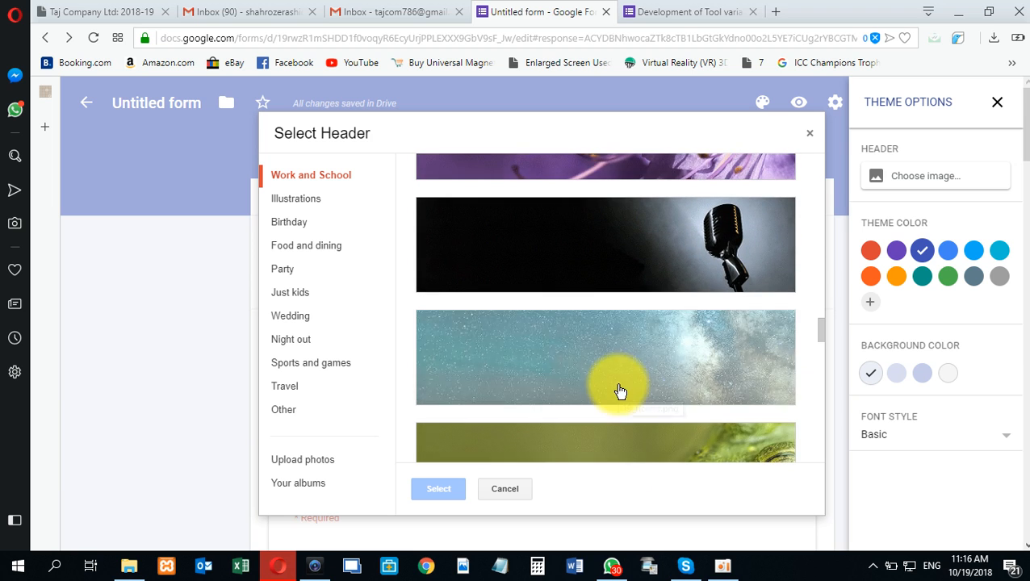
{"action": "scroll", "coordinate": [619, 392], "scroll_direction": "down", "scroll_amount": 2}
{"action": "scroll", "coordinate": [620, 392], "scroll_direction": "down", "scroll_amount": 8}
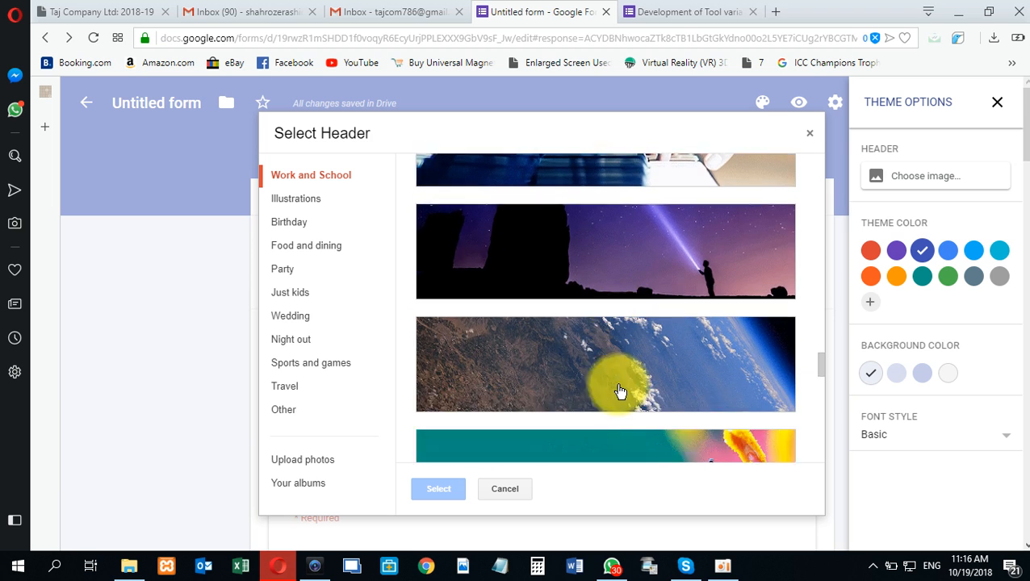
{"action": "scroll", "coordinate": [485, 325], "scroll_direction": "down", "scroll_amount": 3}
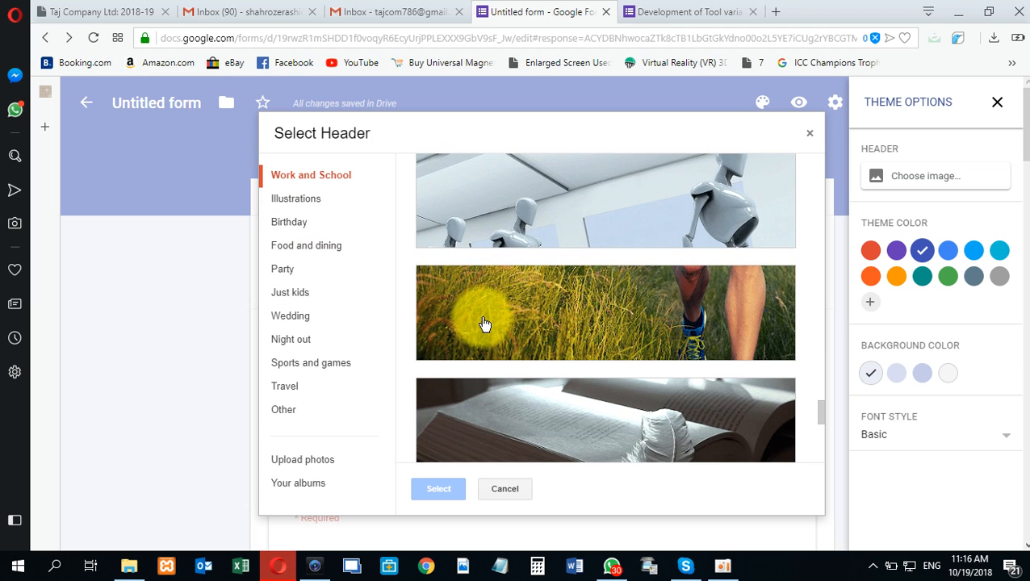
{"action": "scroll", "coordinate": [489, 326], "scroll_direction": "down", "scroll_amount": 1}
{"action": "scroll", "coordinate": [489, 326], "scroll_direction": "down", "scroll_amount": 2}
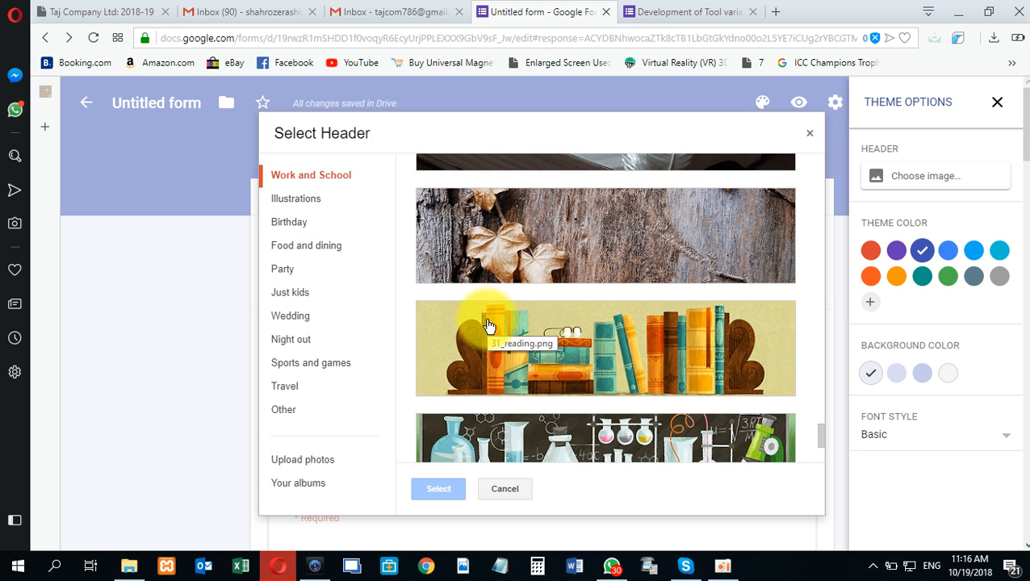
{"action": "scroll", "coordinate": [489, 326], "scroll_direction": "up", "scroll_amount": 2}
{"action": "left_click", "coordinate": [570, 260]}
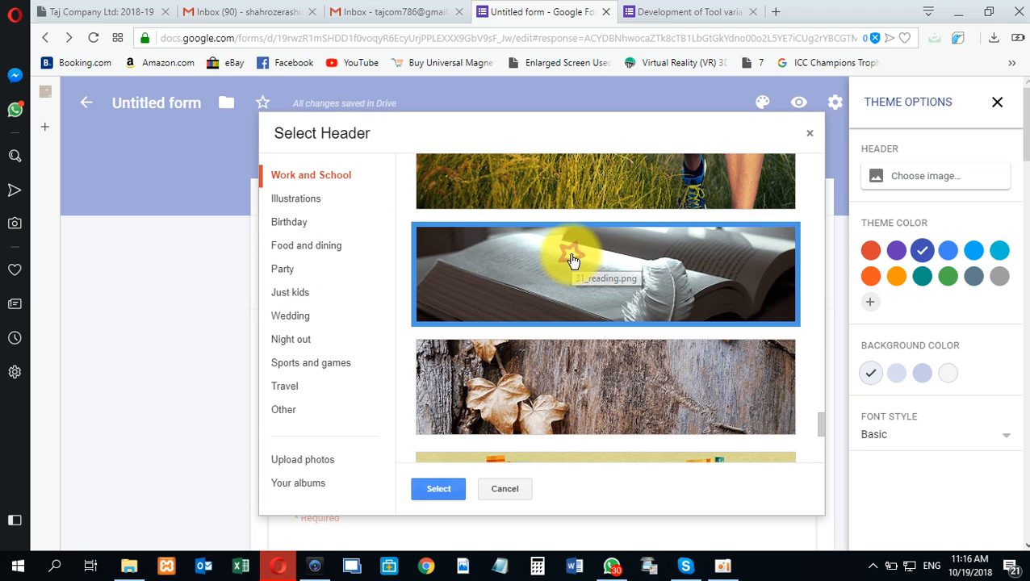
{"action": "left_click", "coordinate": [441, 487]}
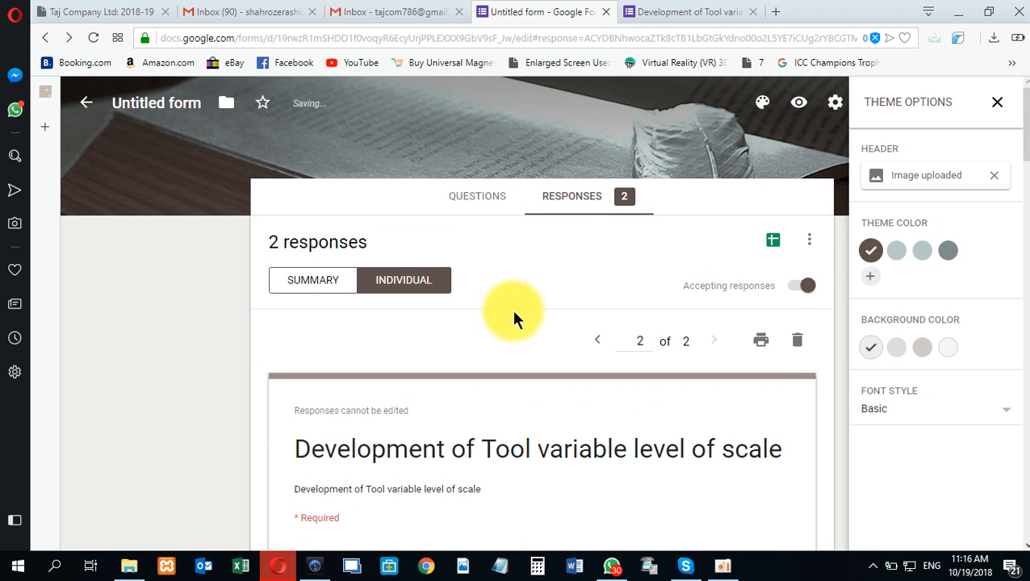
{"action": "left_click", "coordinate": [800, 105]}
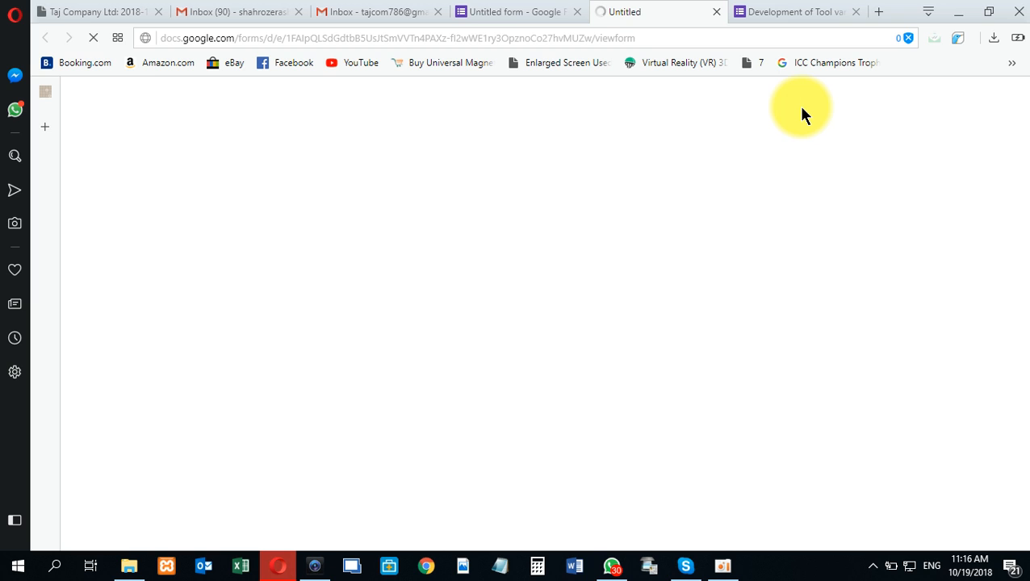
{"action": "left_click", "coordinate": [543, 11]}
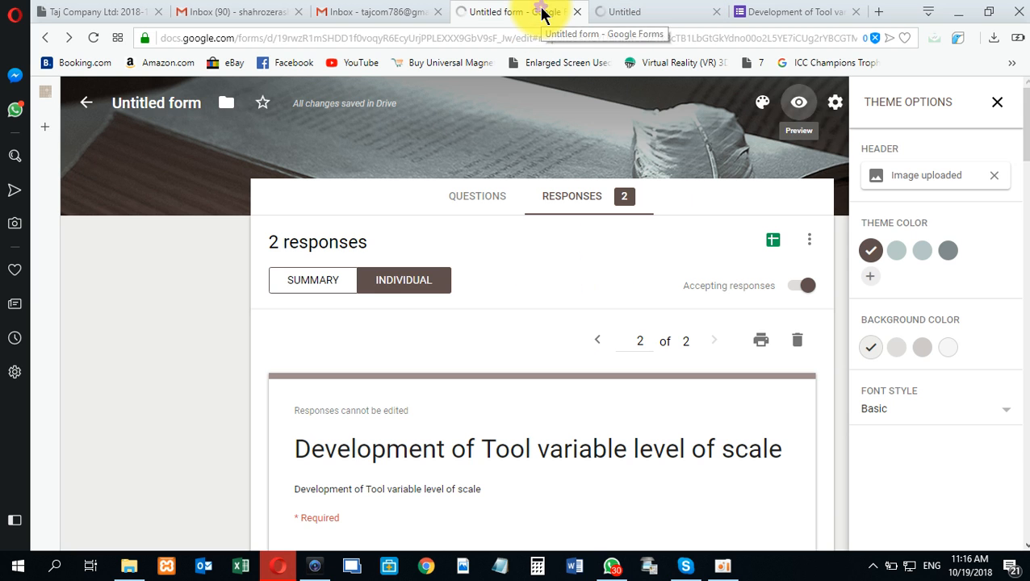
- Review the form's general and quiz settings, turn on Show progress bar for its presentation, and save the settings
{"action": "left_click", "coordinate": [835, 105]}
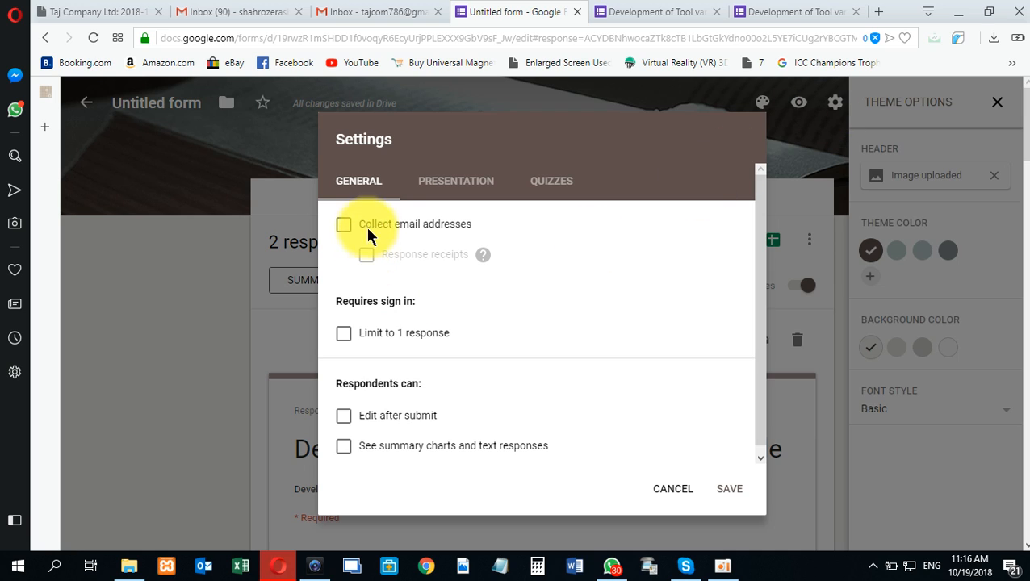
{"action": "scroll", "coordinate": [384, 223], "scroll_direction": "down", "scroll_amount": 1}
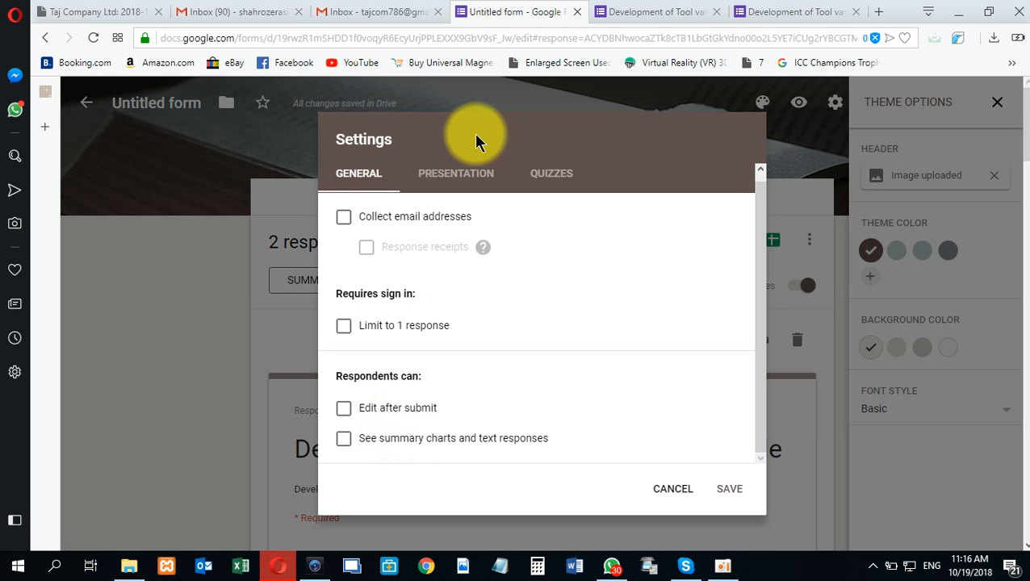
{"action": "left_click", "coordinate": [458, 180]}
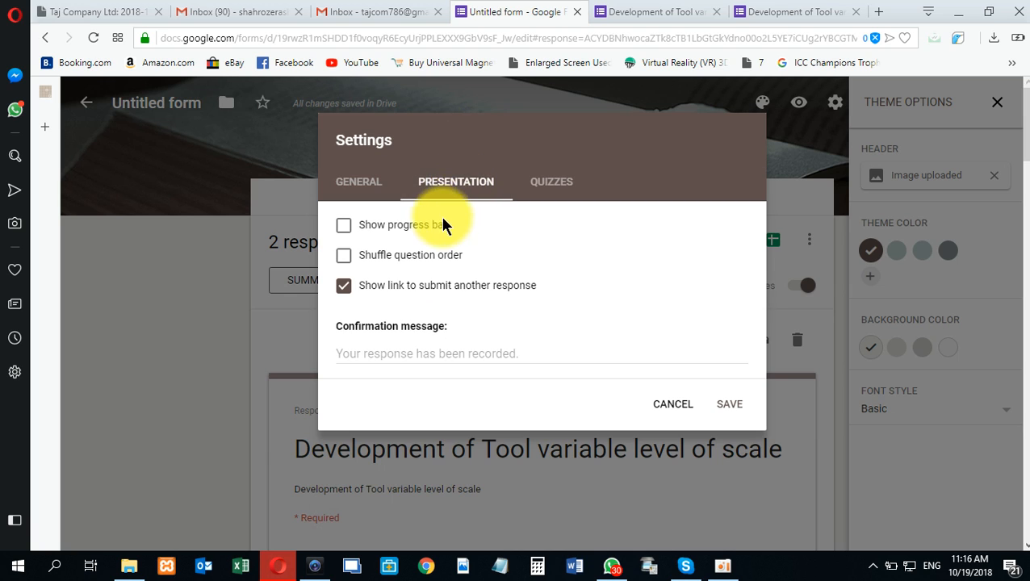
{"action": "left_click", "coordinate": [413, 223]}
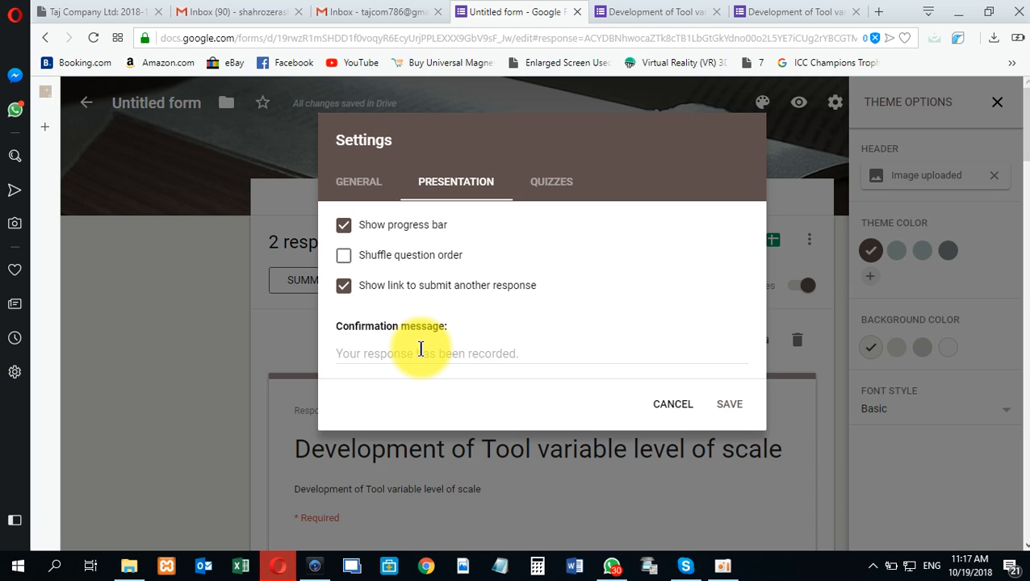
{"action": "left_click", "coordinate": [542, 196]}
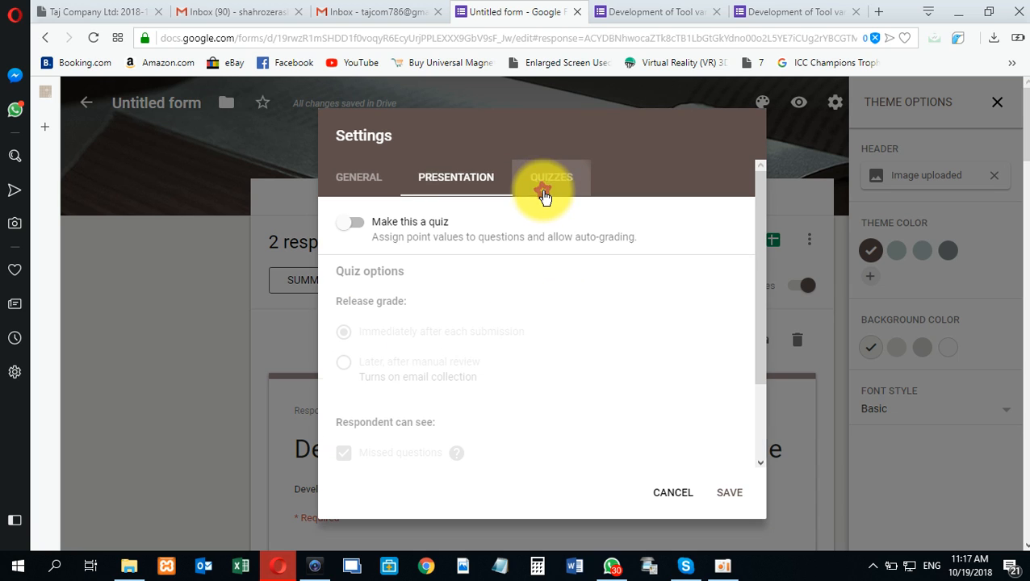
{"action": "left_click", "coordinate": [457, 183]}
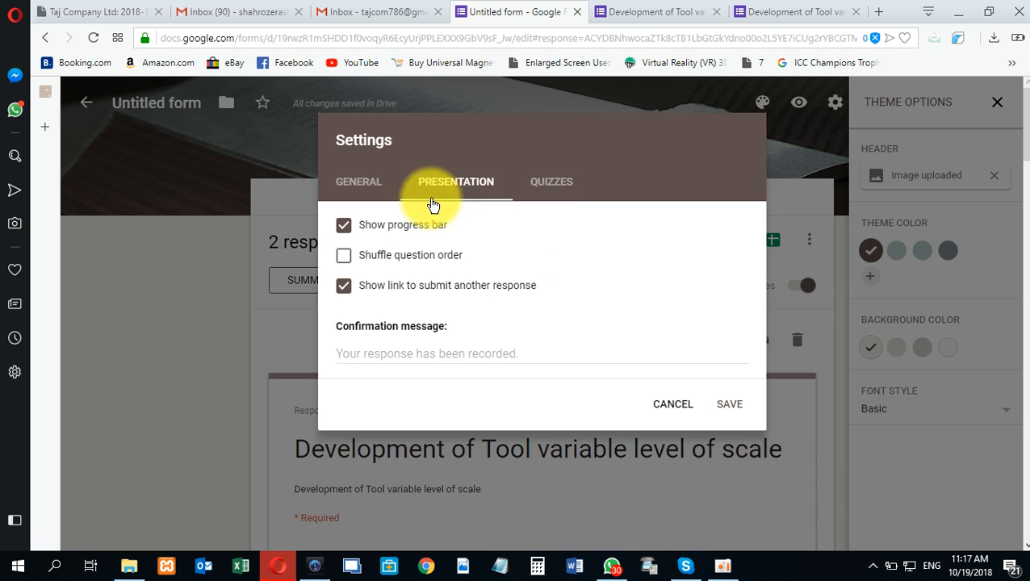
{"action": "left_click", "coordinate": [729, 402]}
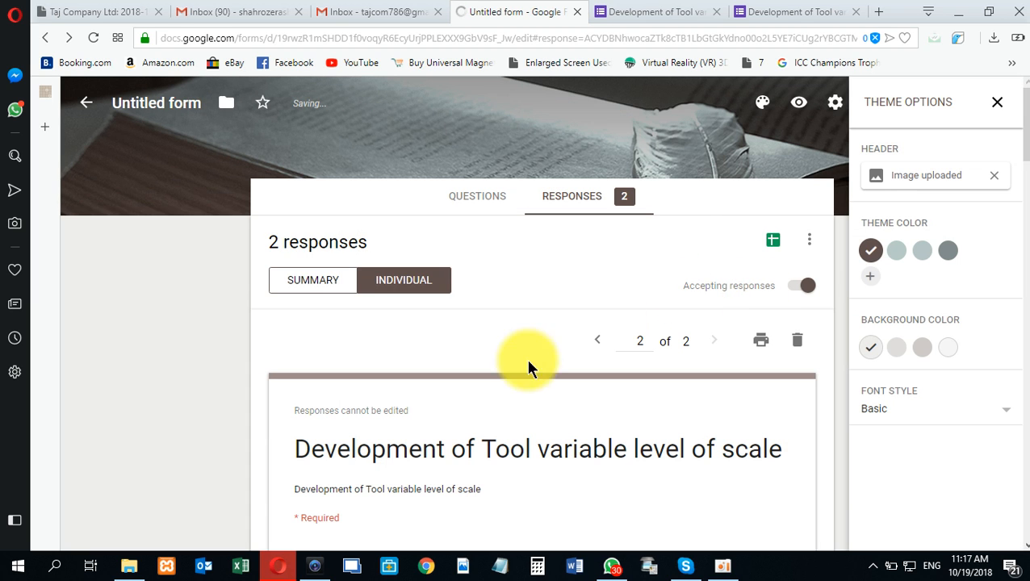
- Reload the form preview to check the new theme, start another response from the confirmation page, and close the preview
{"action": "left_click", "coordinate": [650, 13]}
{"action": "left_click", "coordinate": [93, 38]}
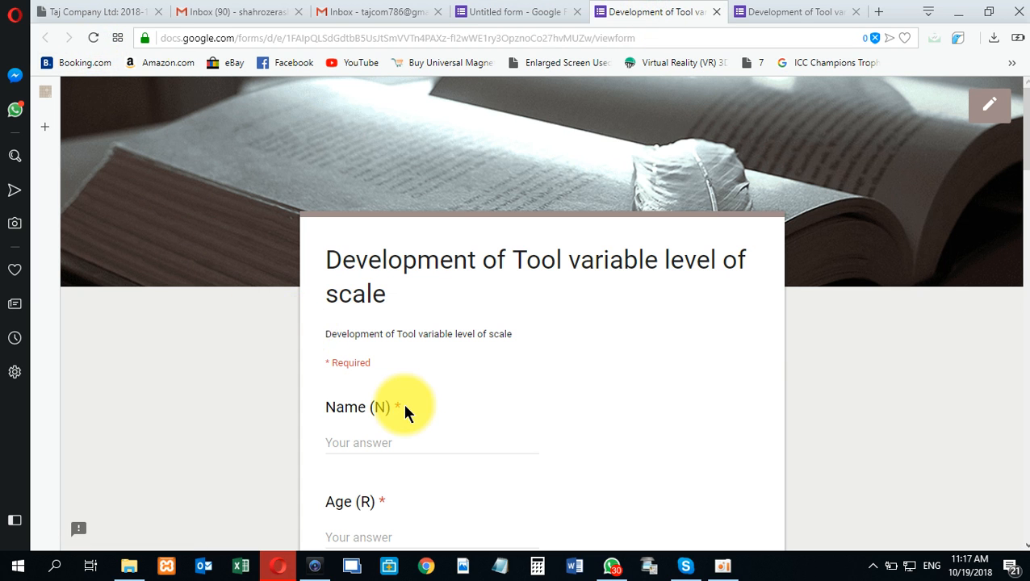
{"action": "left_click", "coordinate": [751, 12]}
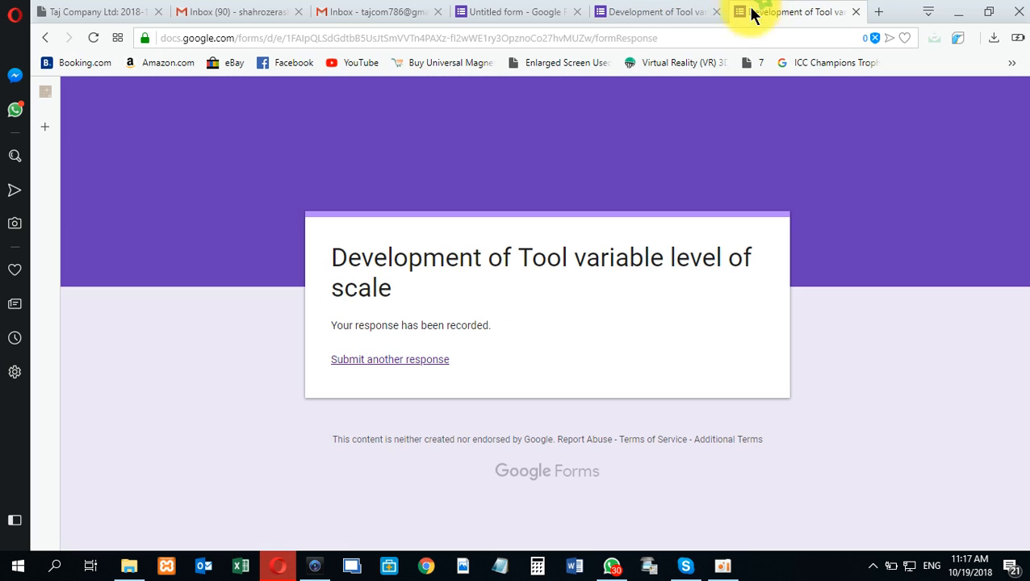
{"action": "left_click", "coordinate": [337, 361]}
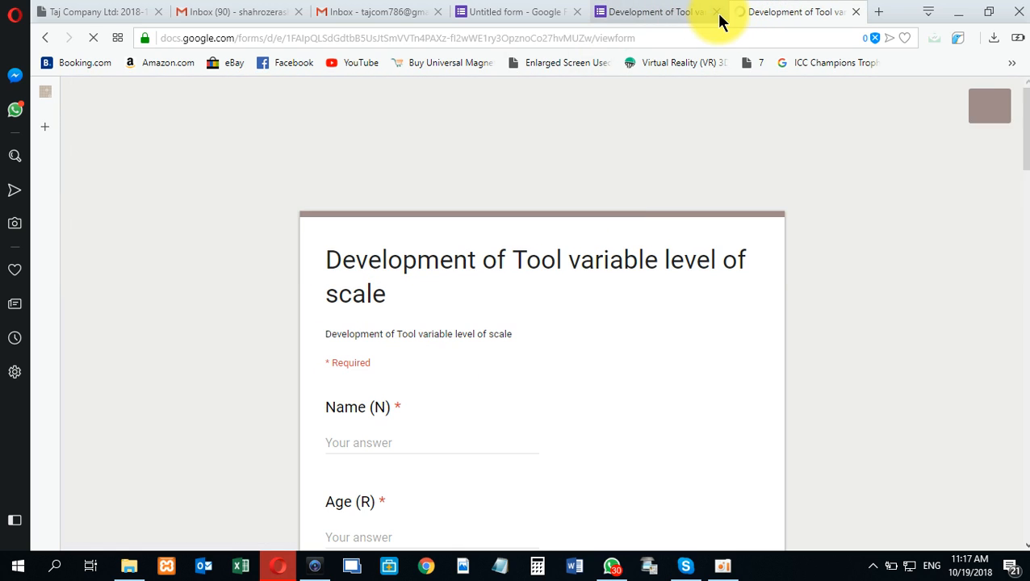
{"action": "left_click", "coordinate": [717, 13]}
- Enter a test name, SAFGAS as age, FSGAGFAS as qualifications and SAGFAS as father's occupation, and leave the response page without submitting
{"action": "left_click", "coordinate": [364, 441]}
{"action": "type", "text": "S"}
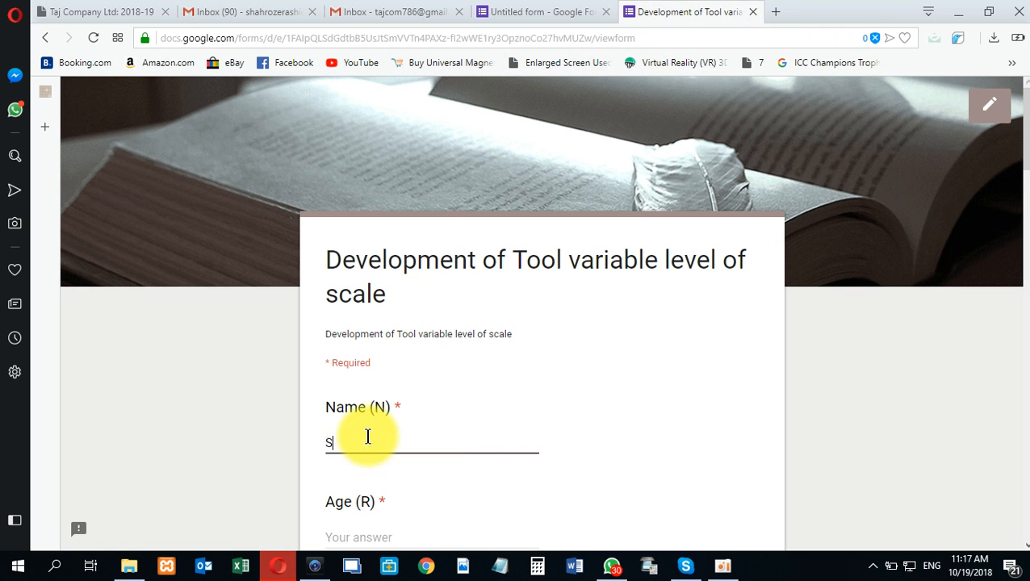
{"action": "type", "text": "GASAGF"}
{"action": "key", "text": "Tab"}
{"action": "type", "text": "SAFGAS"}
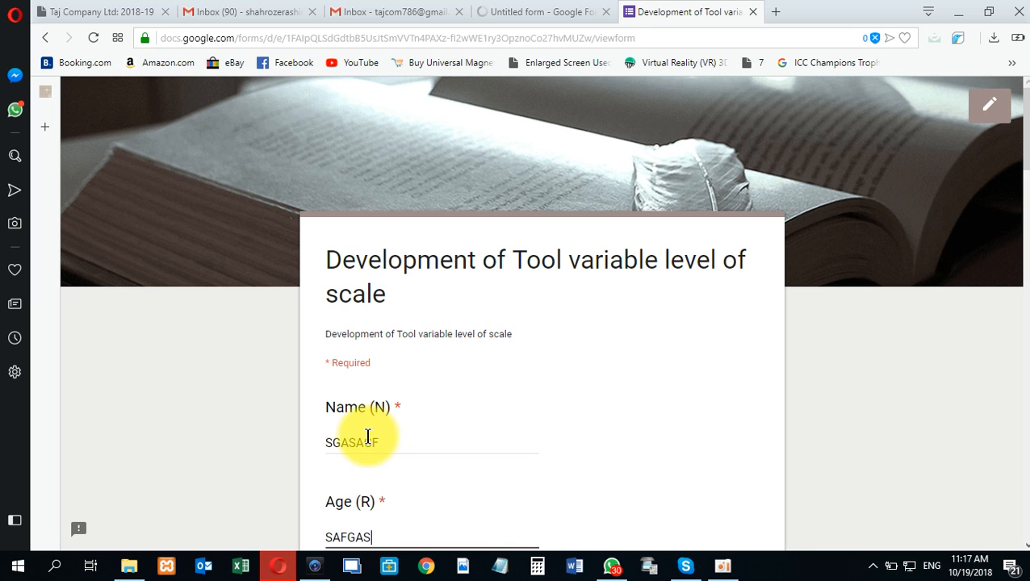
{"action": "key", "text": "Tab"}
{"action": "type", "text": "FSGAGFAS"}
{"action": "key", "text": "Tab"}
{"action": "type", "text": "SAGFAS"}
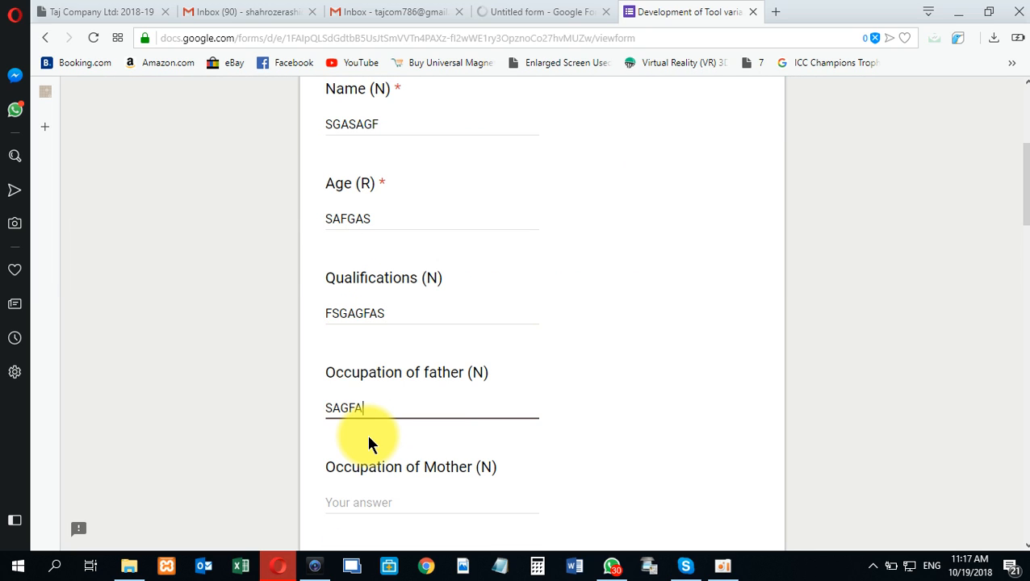
{"action": "scroll", "coordinate": [370, 436], "scroll_direction": "up", "scroll_amount": 4}
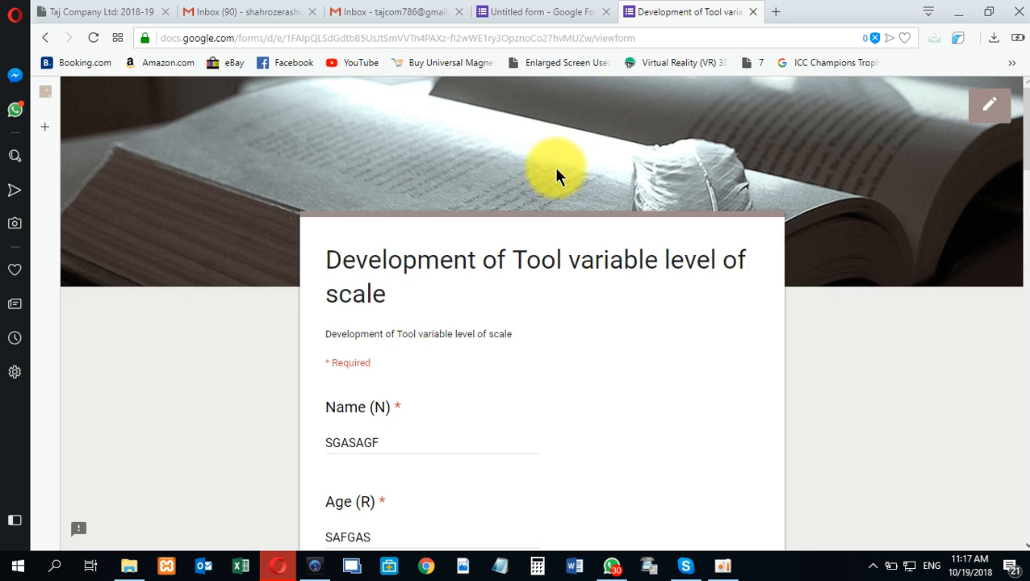
{"action": "left_click", "coordinate": [752, 12]}
{"action": "left_click", "coordinate": [600, 314]}
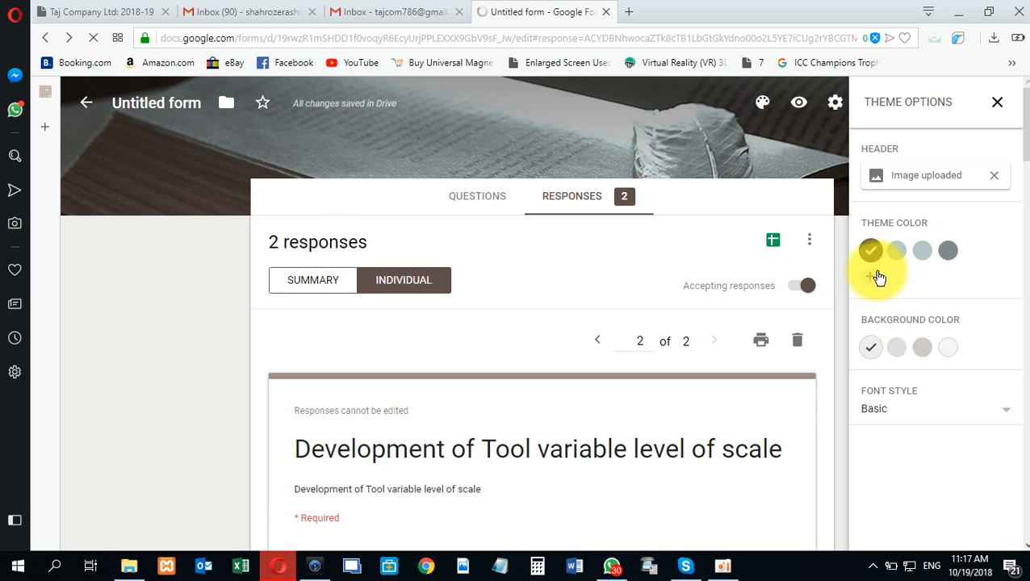
{"action": "scroll", "coordinate": [423, 311], "scroll_direction": "down", "scroll_amount": 8}
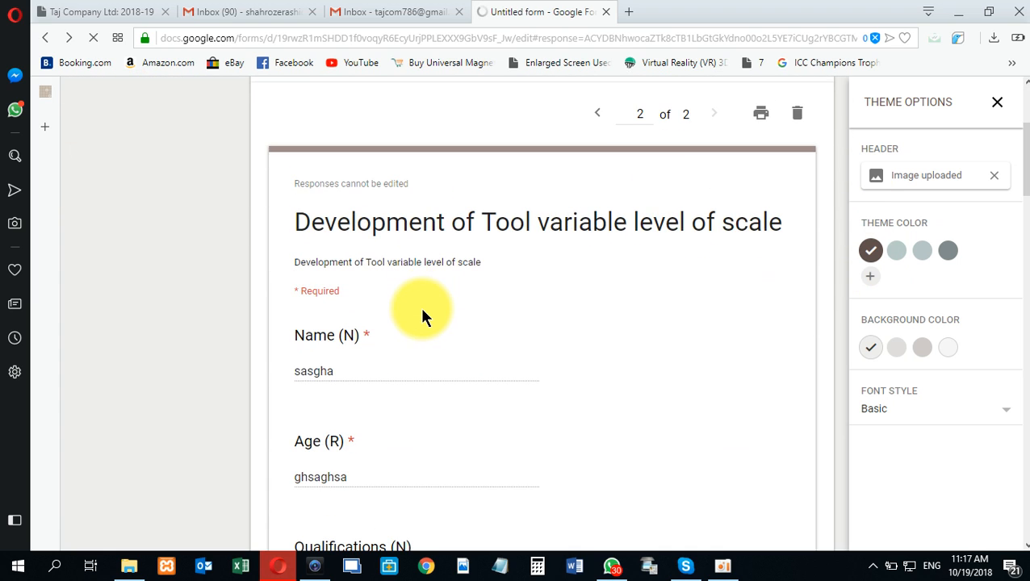
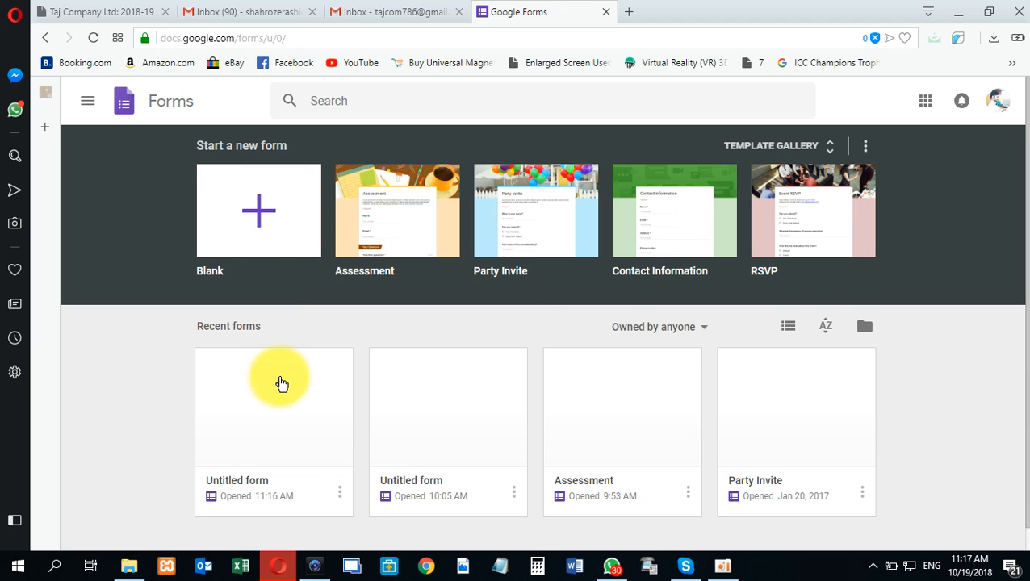
- Rename the most recently opened Untitled form as DEVELOPMENT OF TOOL VARIABLE LEVEL OF SCALE
{"action": "left_click", "coordinate": [340, 493]}
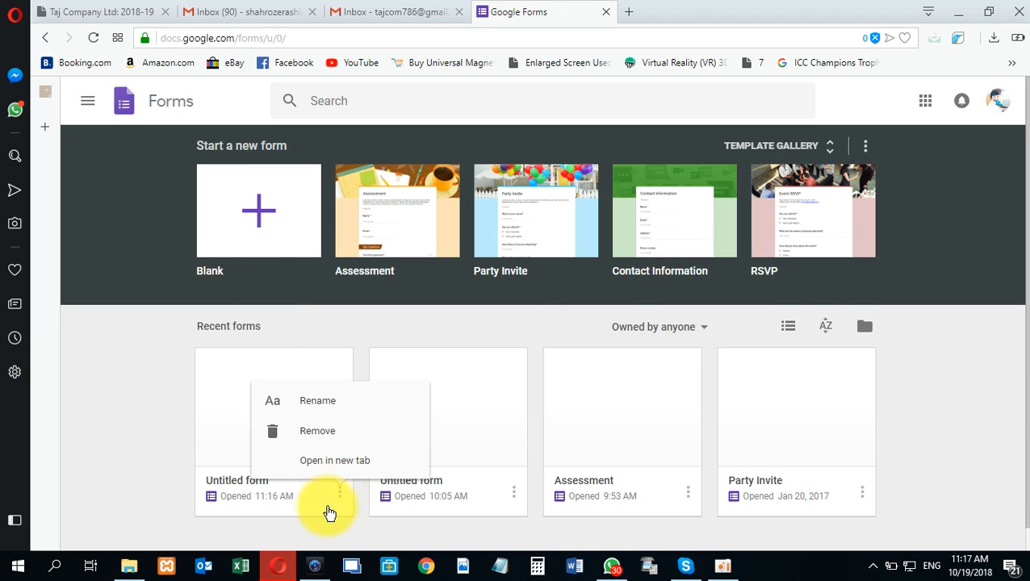
{"action": "left_click", "coordinate": [317, 401]}
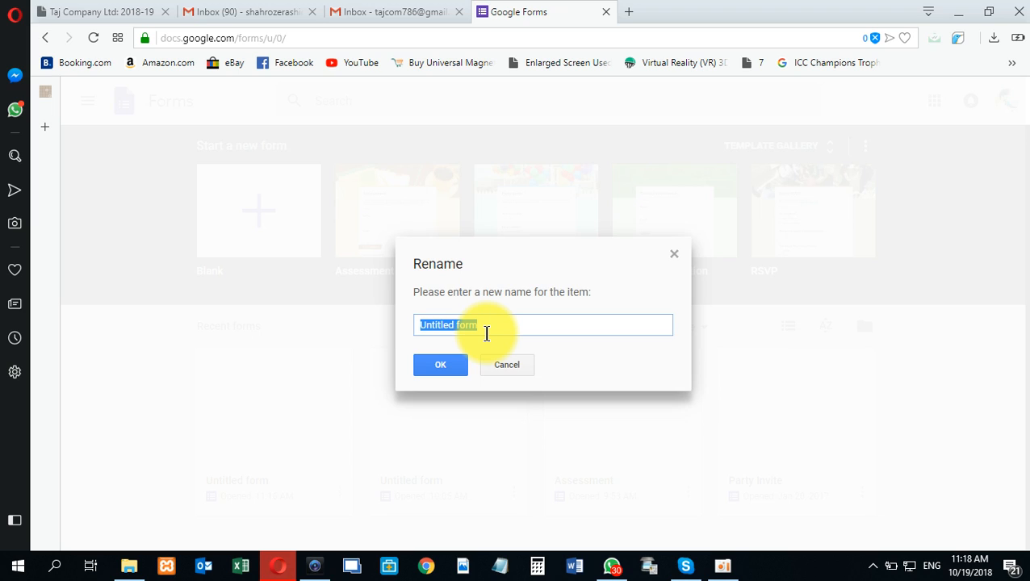
{"action": "type", "text": "dEVELOPMEN"}
{"action": "key", "text": "ctrl+a"}
{"action": "type", "text": "DEVELOPMENT"}
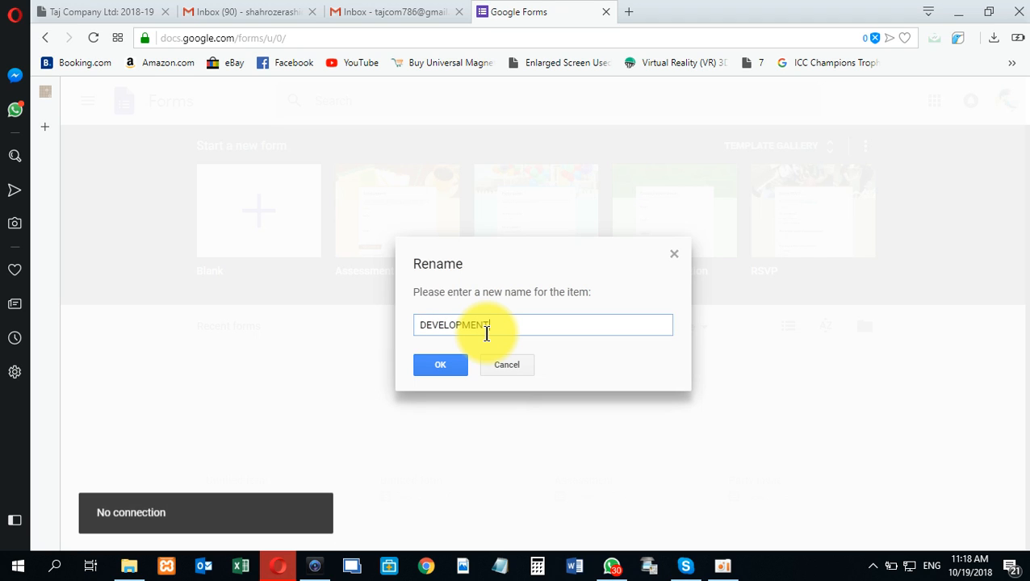
{"action": "type", "text": " OF TOOLS"}
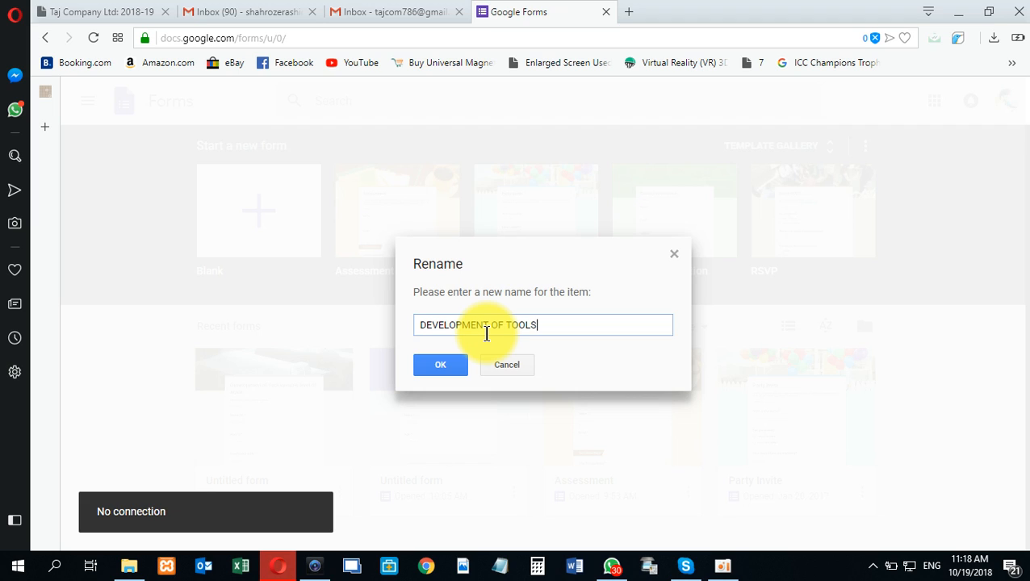
{"action": "key", "text": "BackSpace"}
{"action": "type", "text": "VARAIABLE"}
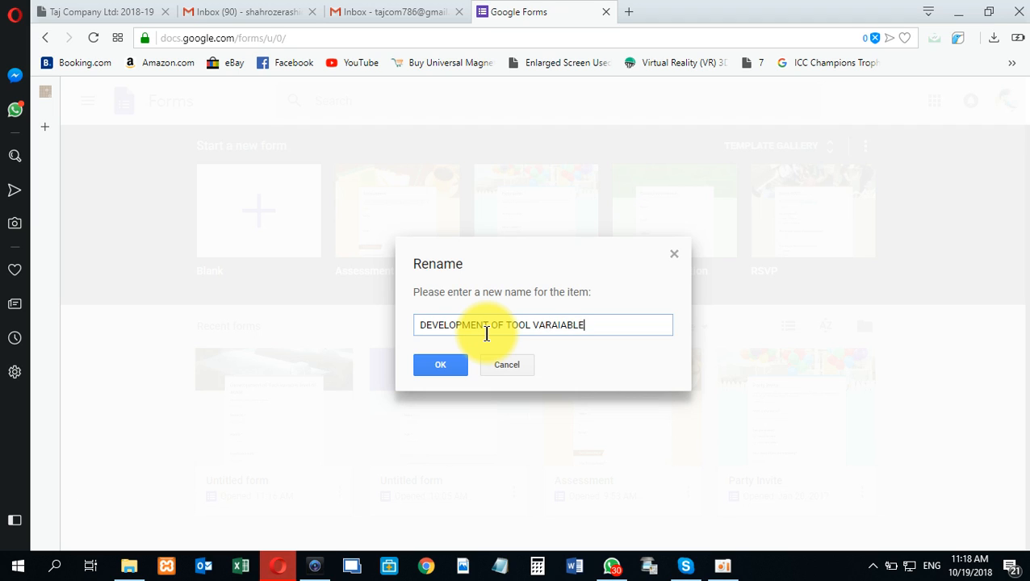
{"action": "key", "text": "BackSpace"}
{"action": "key", "text": "BackSpace"}
{"action": "key", "text": "BackSpace"}
{"action": "key", "text": "BackSpace"}
{"action": "key", "text": "BackSpace"}
{"action": "key", "text": "BackSpace"}
{"action": "type", "text": "IABLE LEVEL OF SCALE"}
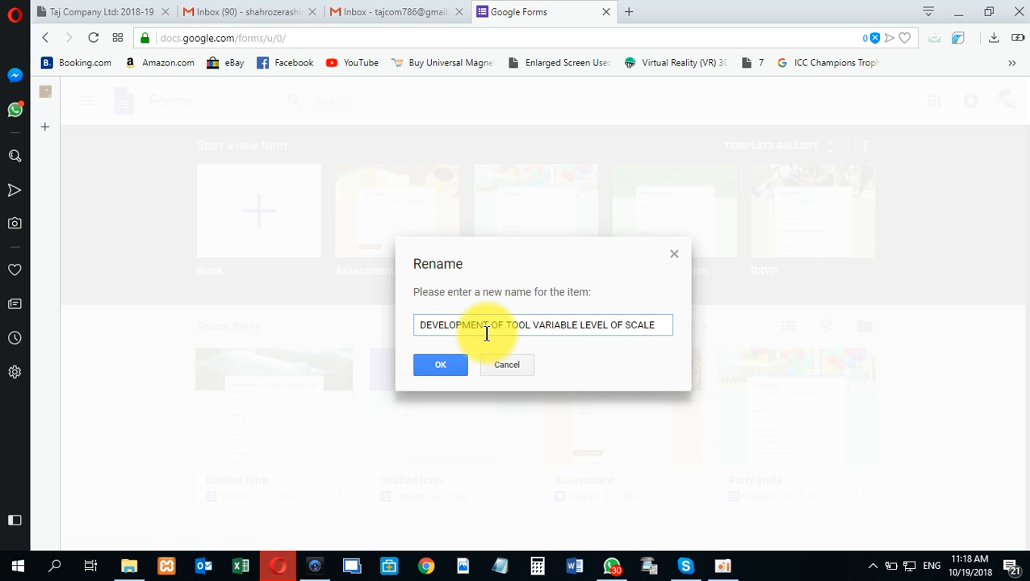
{"action": "left_click", "coordinate": [431, 366]}
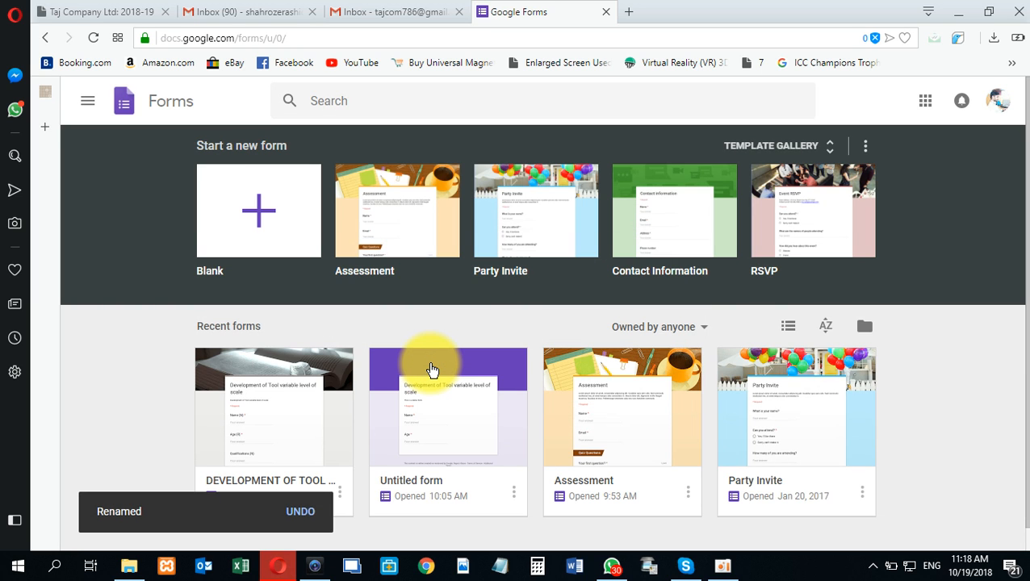
- Open the renamed DEVELOPMENT OF TOOL form for editing in a new tab and look over its questions
{"action": "scroll", "coordinate": [173, 403], "scroll_direction": "down", "scroll_amount": 1}
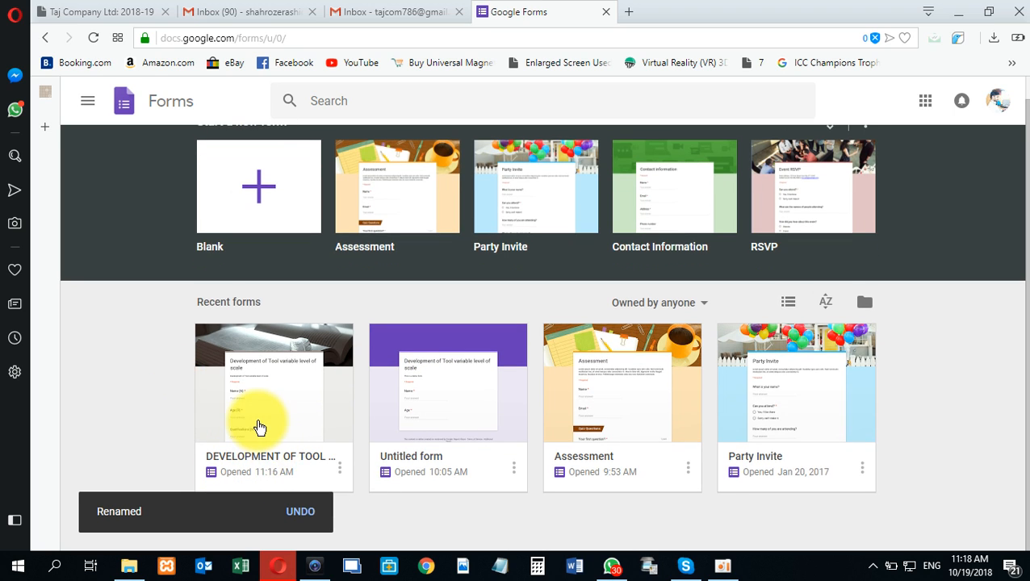
{"action": "left_click", "coordinate": [340, 473]}
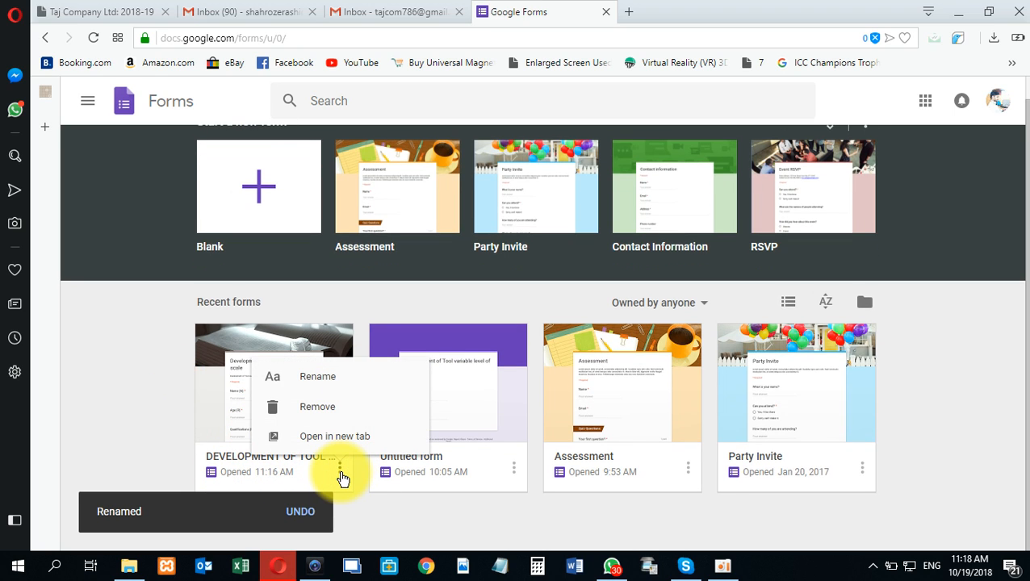
{"action": "left_click", "coordinate": [321, 437]}
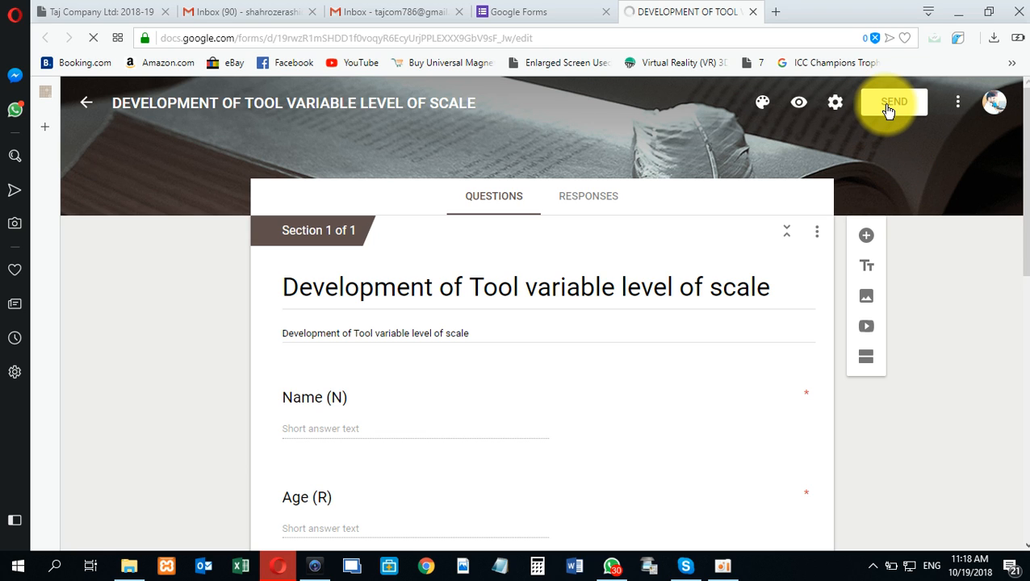
{"action": "scroll", "coordinate": [573, 307], "scroll_direction": "down", "scroll_amount": 10}
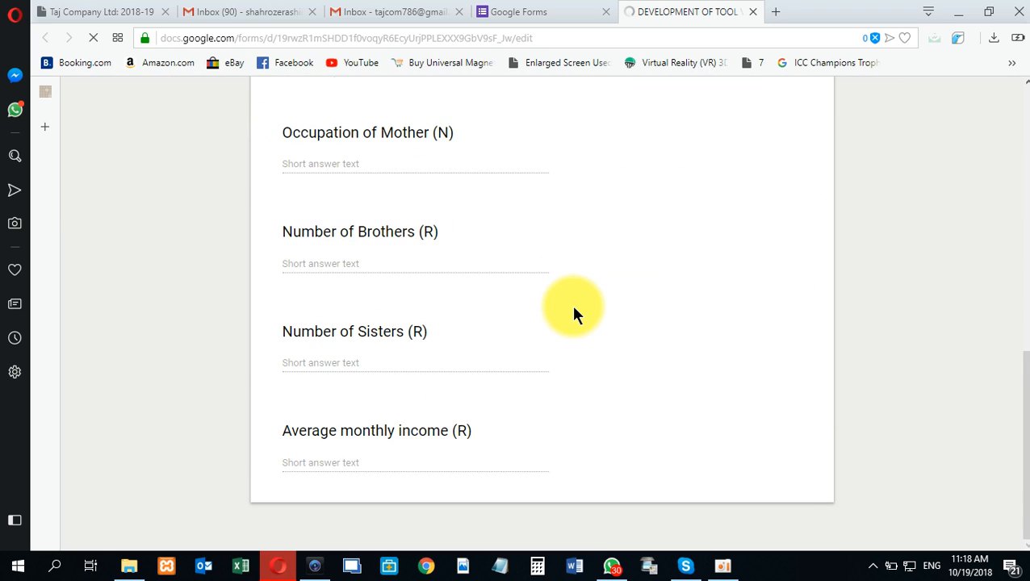
{"action": "scroll", "coordinate": [572, 312], "scroll_direction": "up", "scroll_amount": 10}
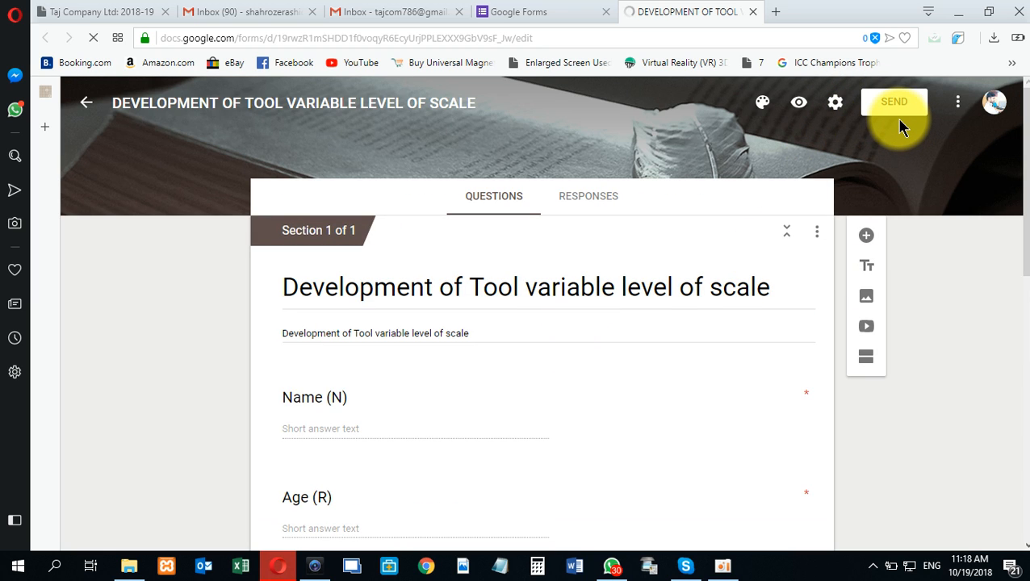
- Load the form's copied goo.gl short link in a new browser tab
{"action": "left_click", "coordinate": [776, 12]}
{"action": "right_click", "coordinate": [727, 38]}
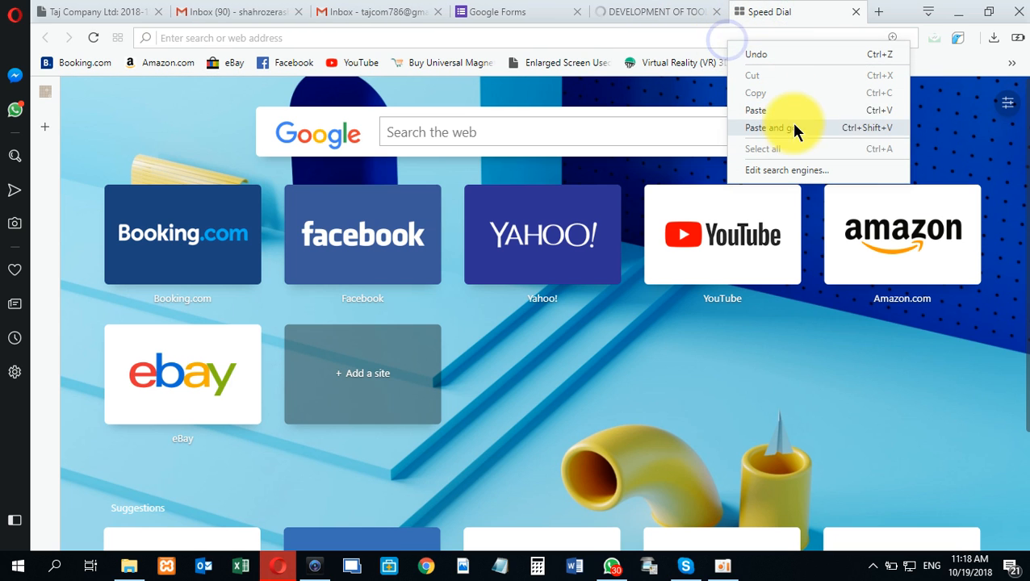
{"action": "left_click", "coordinate": [764, 110]}
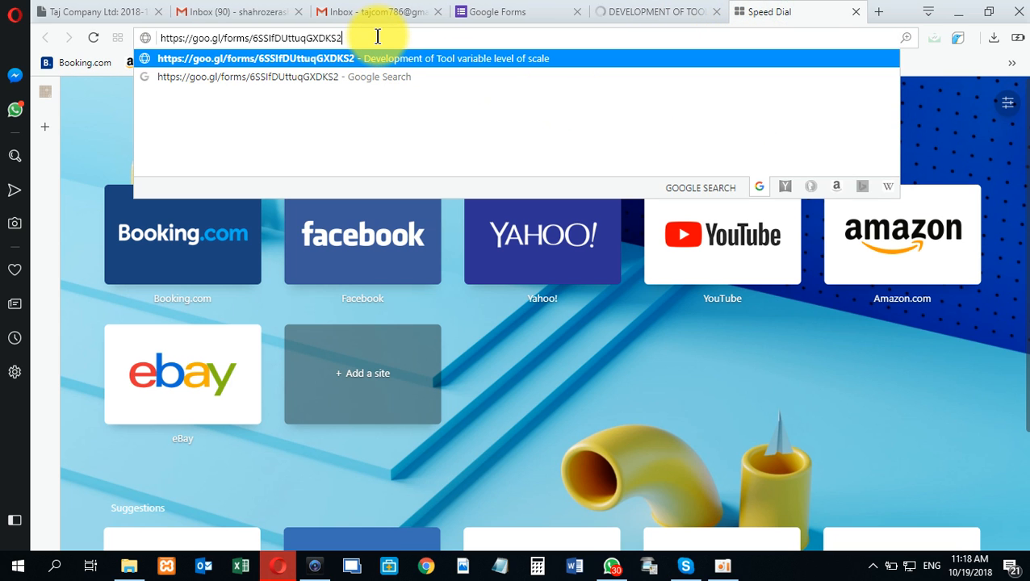
{"action": "key", "text": "Return"}
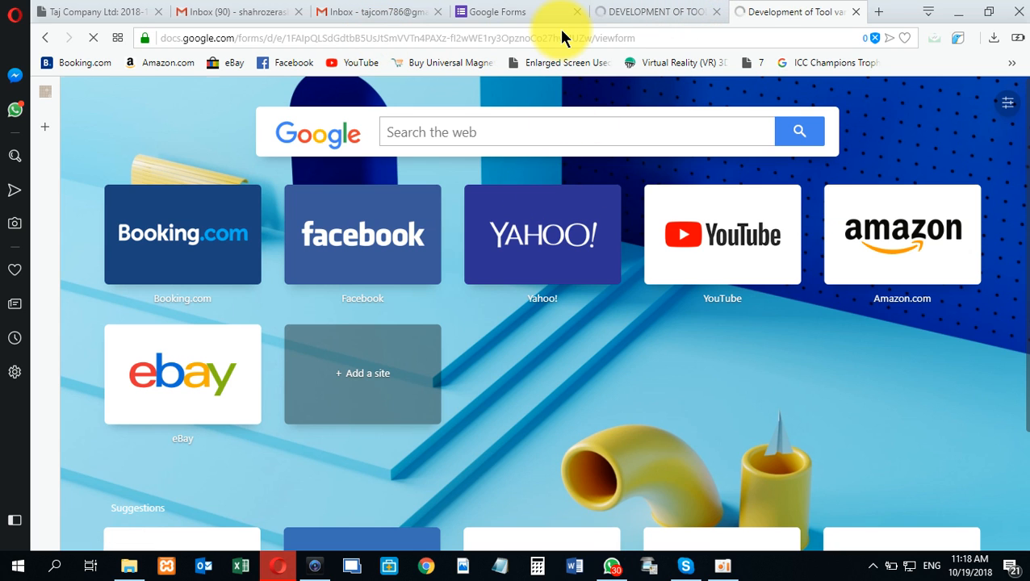
- Examine the live response form from its header and title through all questions to the submit area and progress bar
{"action": "scroll", "coordinate": [575, 297], "scroll_direction": "down", "scroll_amount": 8}
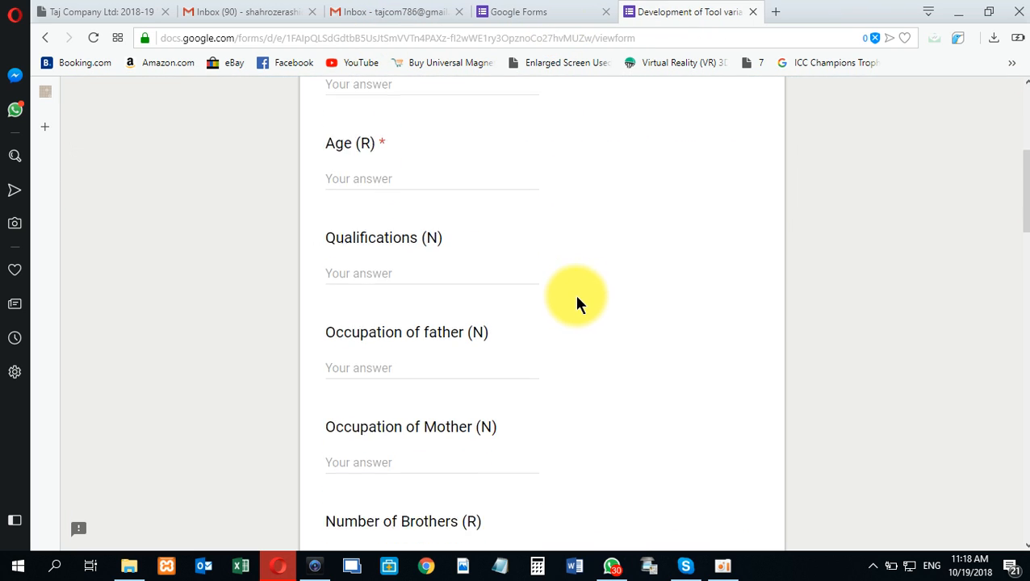
{"action": "scroll", "coordinate": [578, 300], "scroll_direction": "up", "scroll_amount": 10}
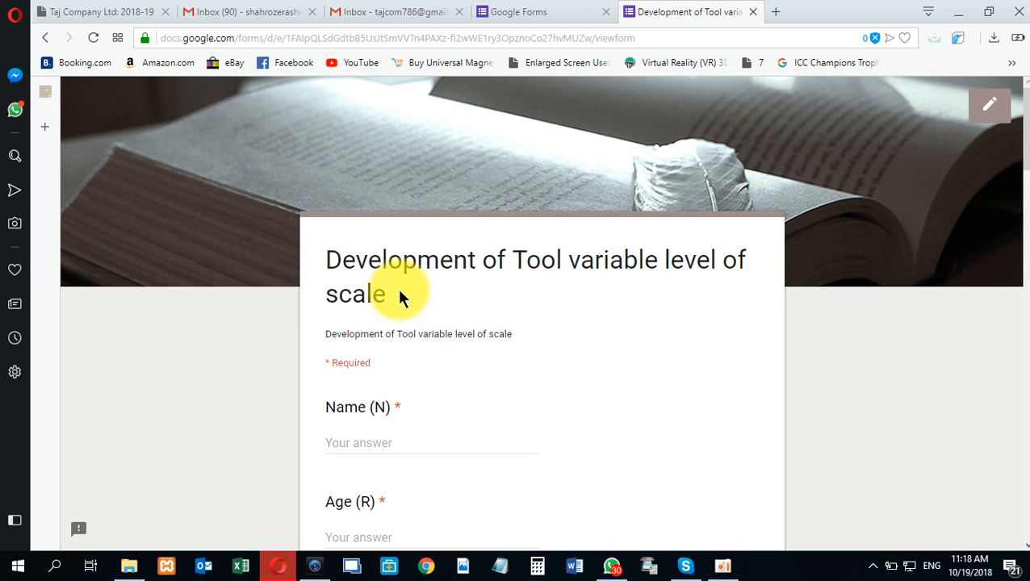
{"action": "scroll", "coordinate": [397, 292], "scroll_direction": "down", "scroll_amount": 6}
{"action": "scroll", "coordinate": [399, 294], "scroll_direction": "up", "scroll_amount": 6}
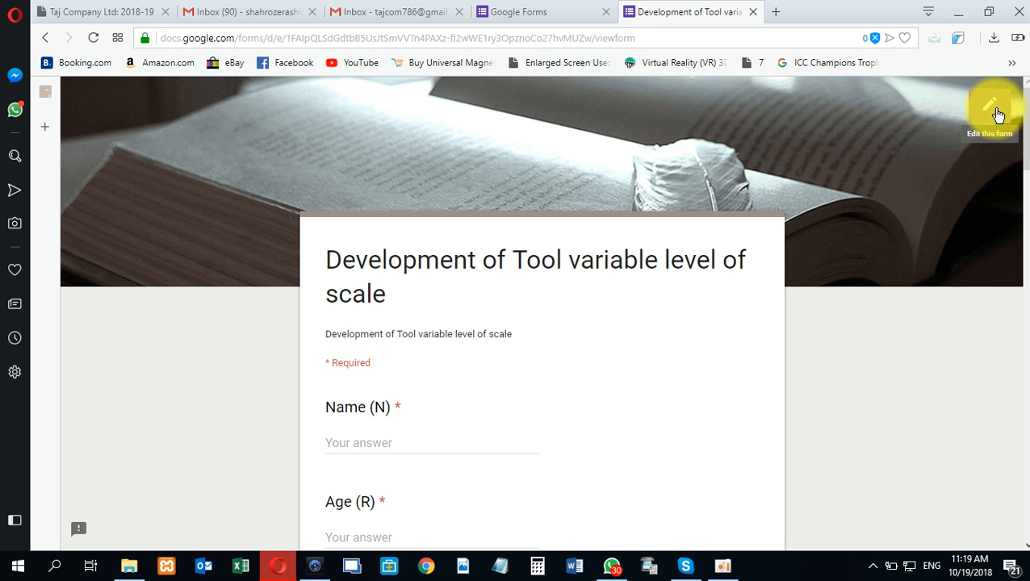
{"action": "scroll", "coordinate": [809, 238], "scroll_direction": "down", "scroll_amount": 20}
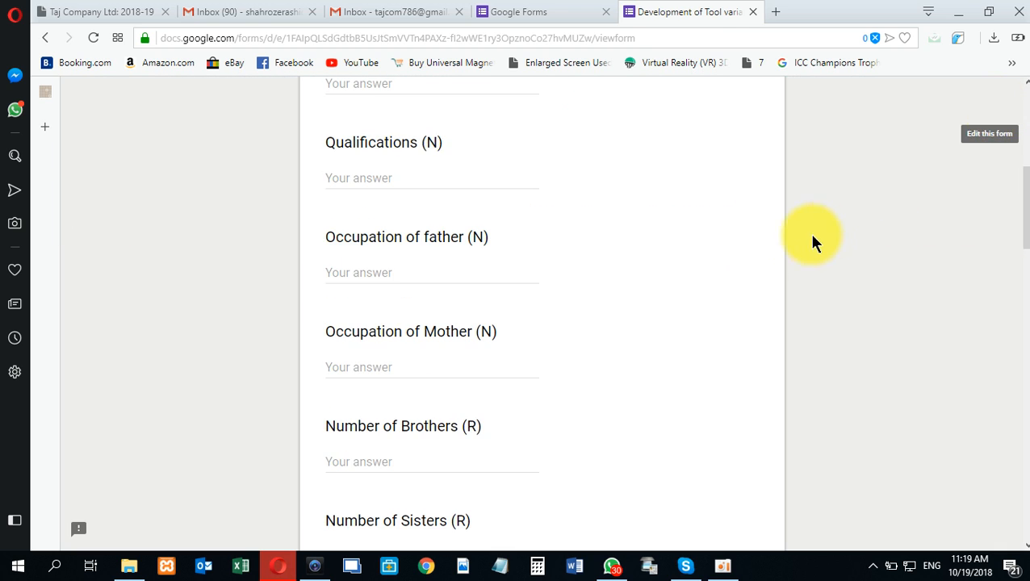
{"action": "scroll", "coordinate": [723, 257], "scroll_direction": "down", "scroll_amount": 2}
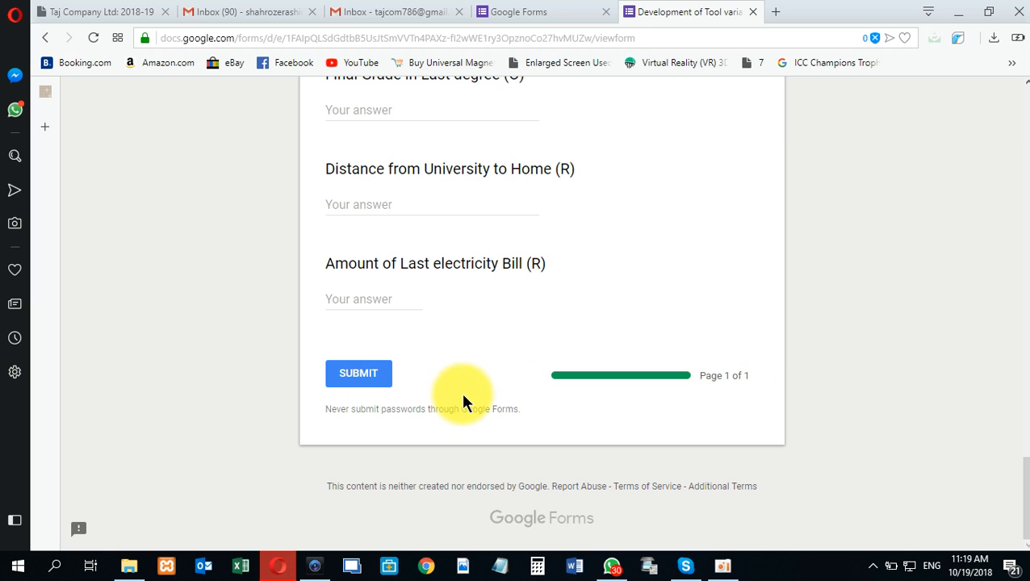
{"action": "scroll", "coordinate": [463, 398], "scroll_direction": "up", "scroll_amount": 20}
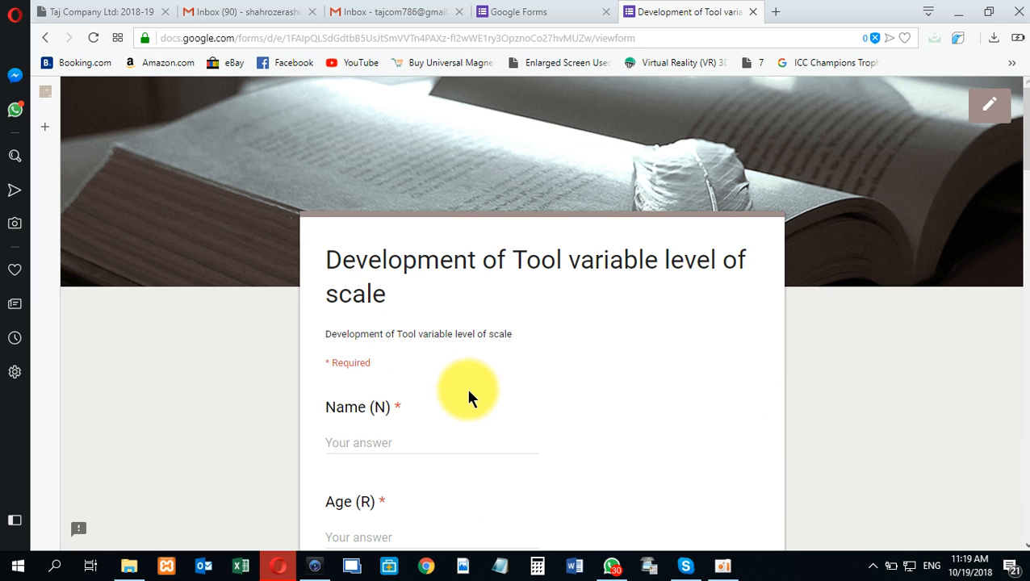